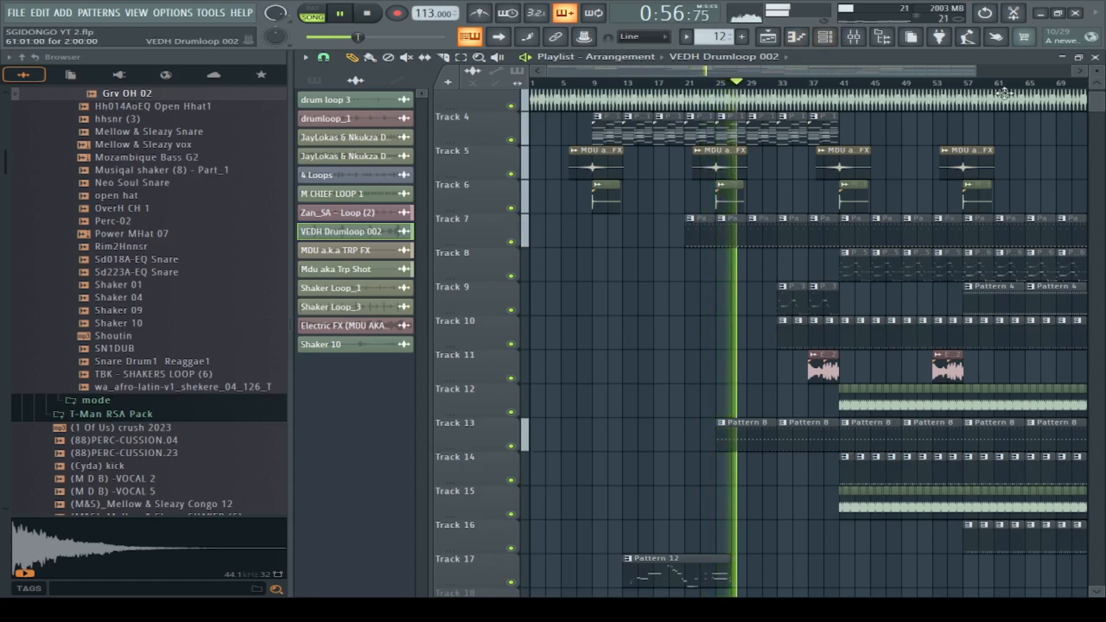
Step: Try placing the (M&S)_Mellow & Sleazy SHAKER (6) sample on Track 19 around bar 54, and delete the clip
left_click_drag(976, 71, 1105, 72)
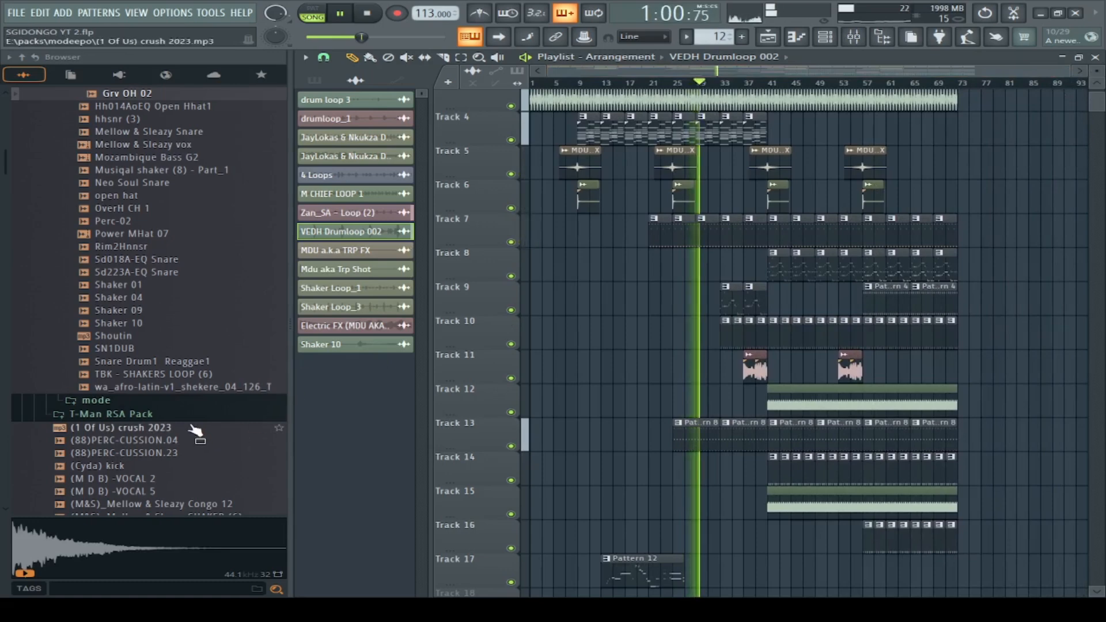
scroll(195, 424, "down", 2)
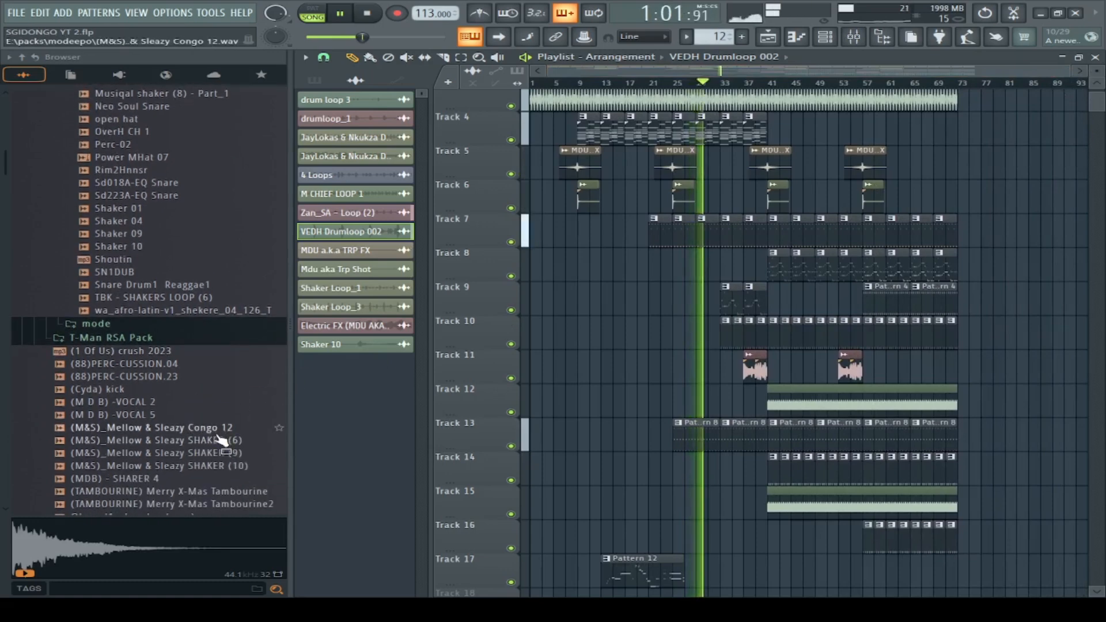
left_click(213, 443)
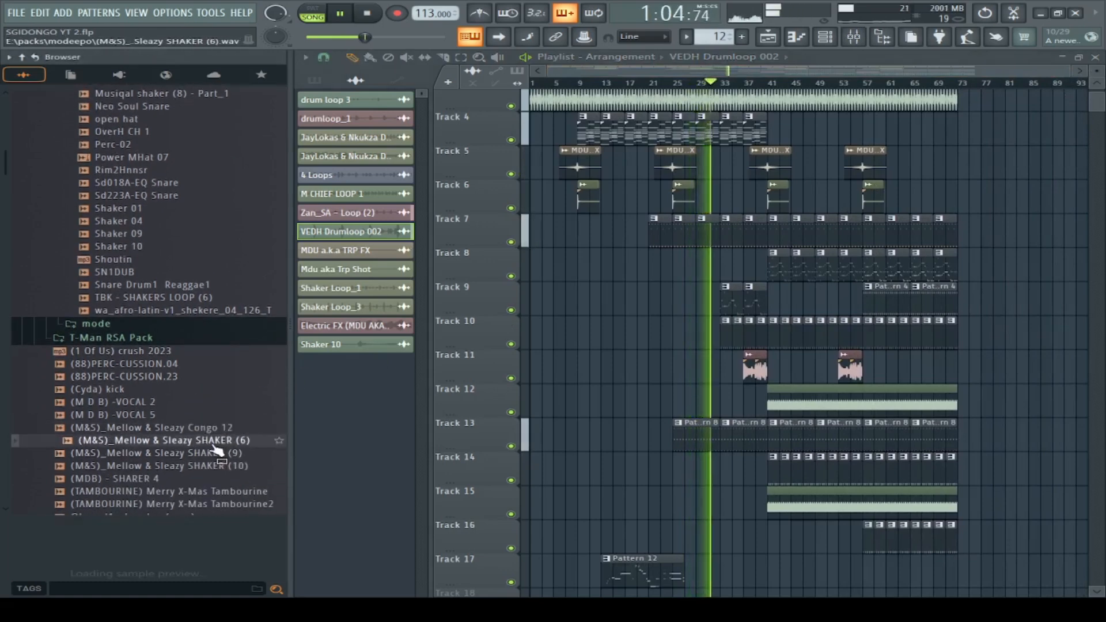
left_click_drag(217, 450, 848, 539)
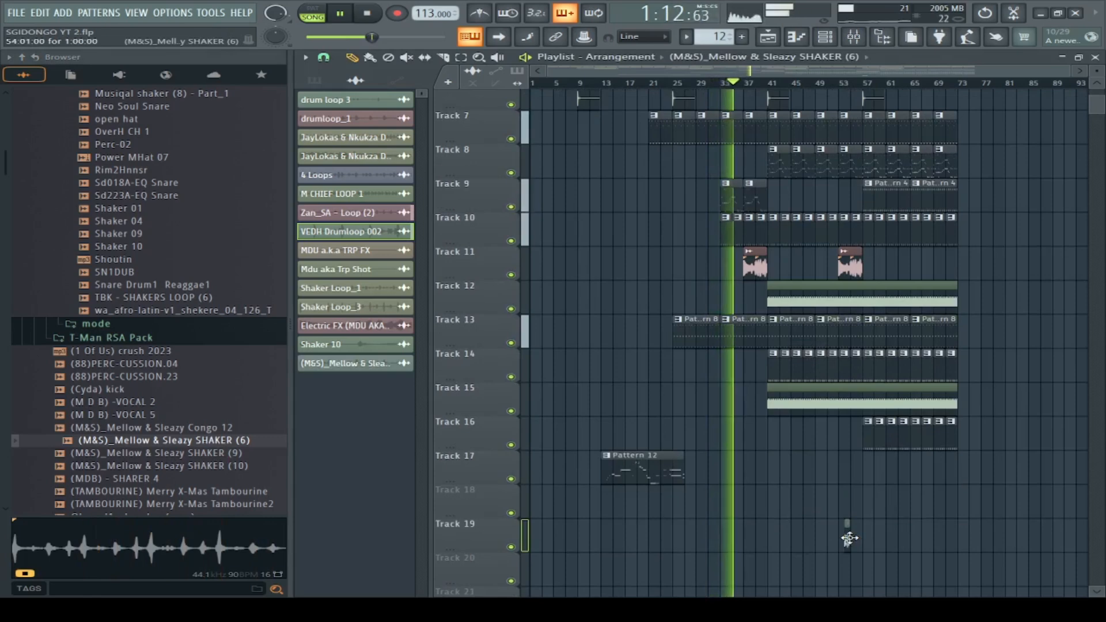
right_click(849, 538)
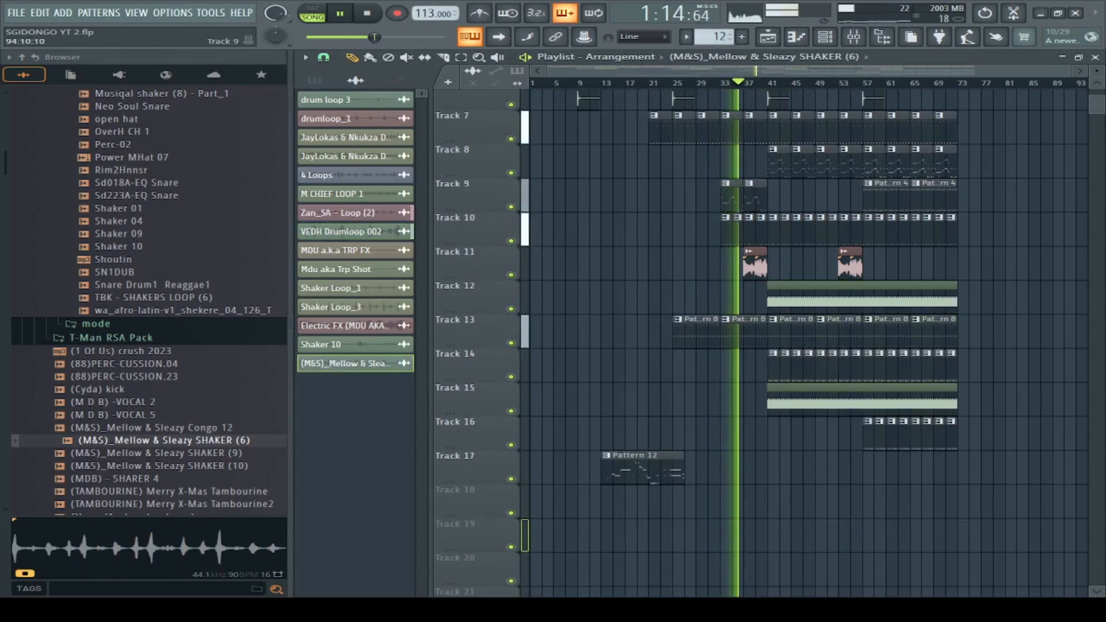
Step: Listen to the rest of the full arrangement from its upper tracks' view, and stop playback
left_click_drag(1096, 109, 1095, 97)
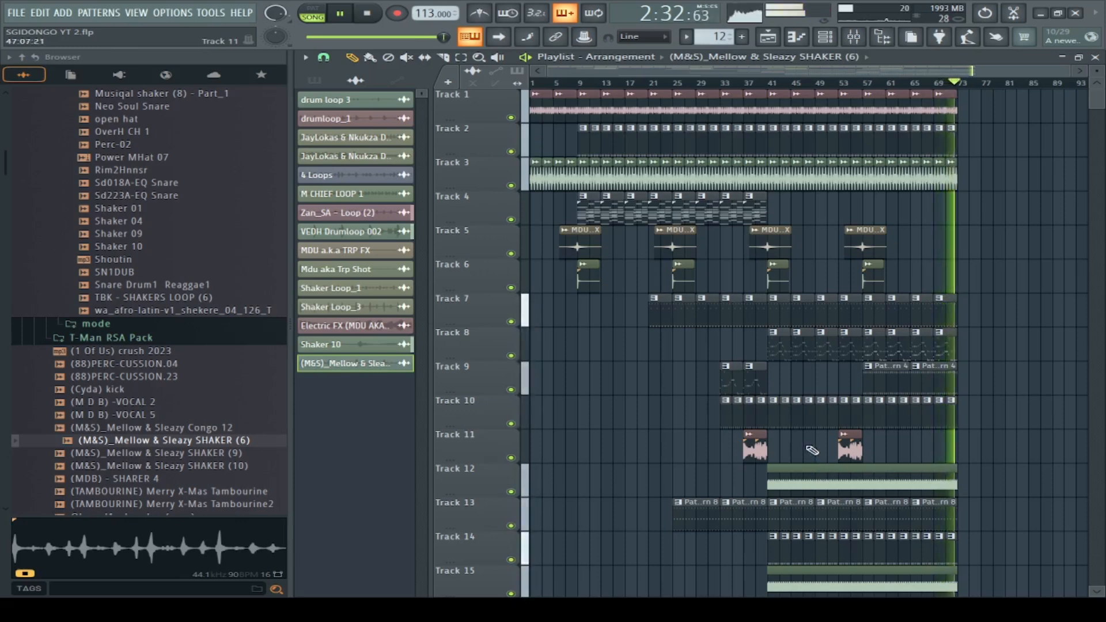
left_click(375, 15)
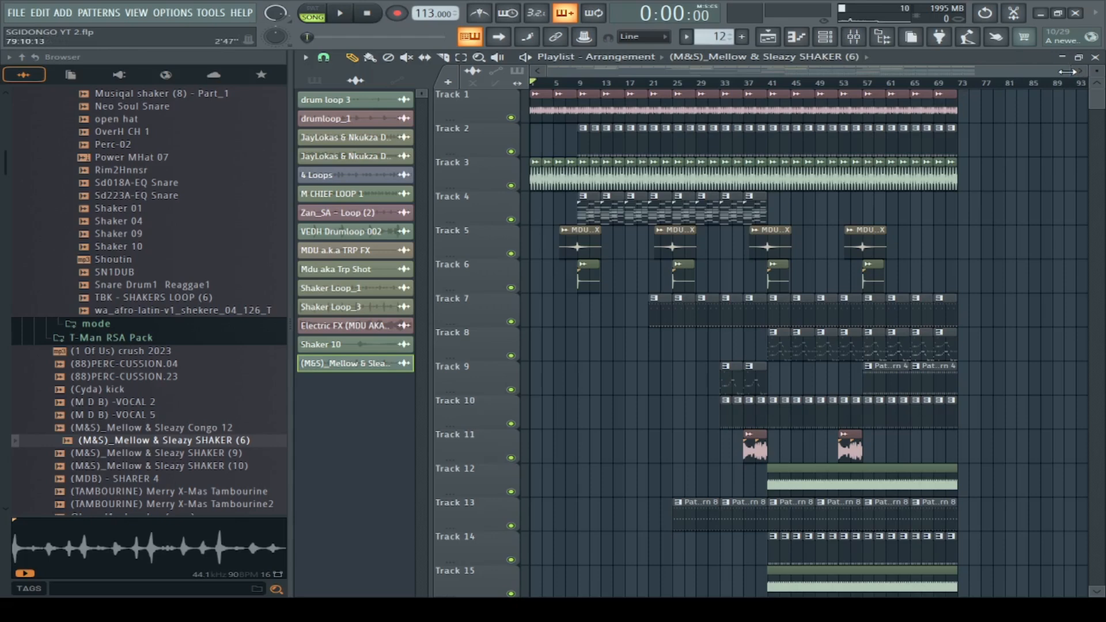
Step: Select bars 1 to 8 of the playlist and audition the loops on Track 1 and Track 3 separately and together
left_click_drag(1067, 72, 809, 71)
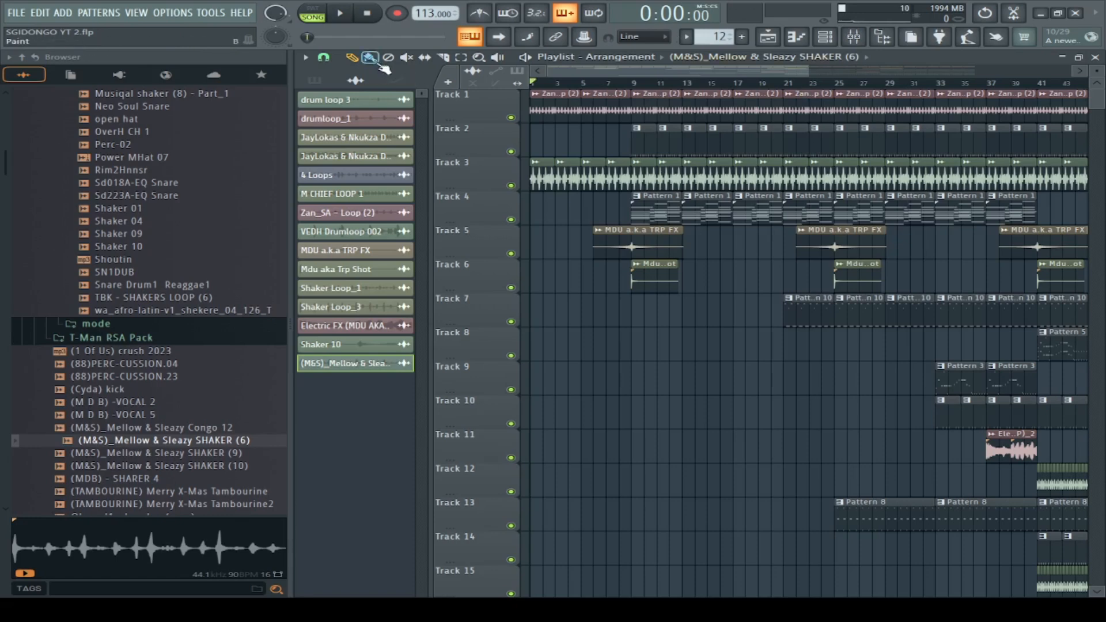
left_click_drag(805, 73, 651, 80)
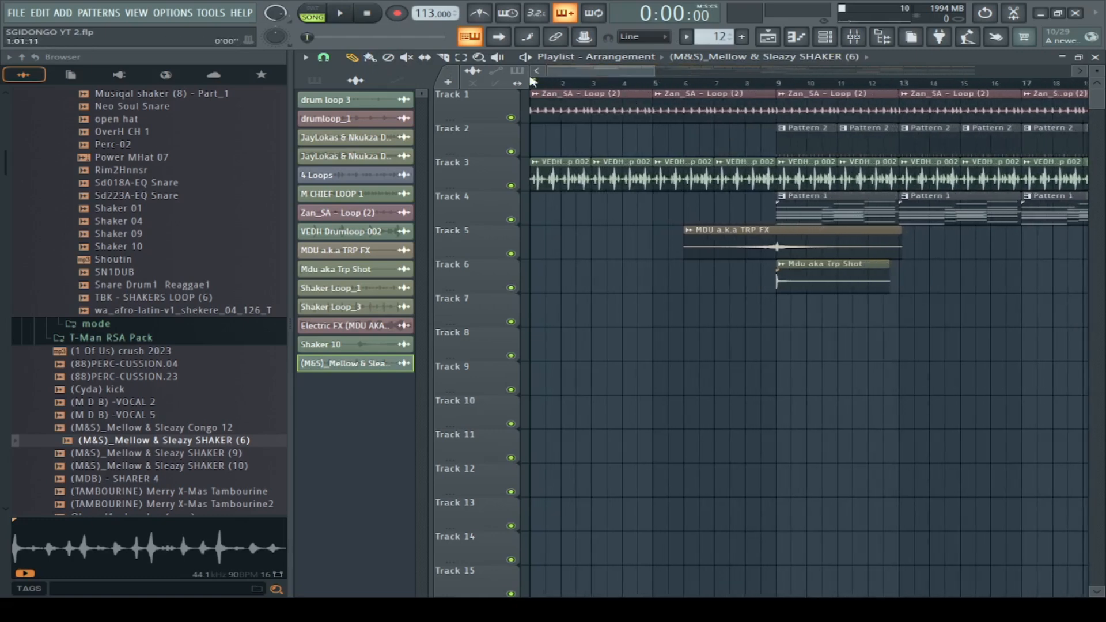
left_click_drag(571, 94, 713, 110)
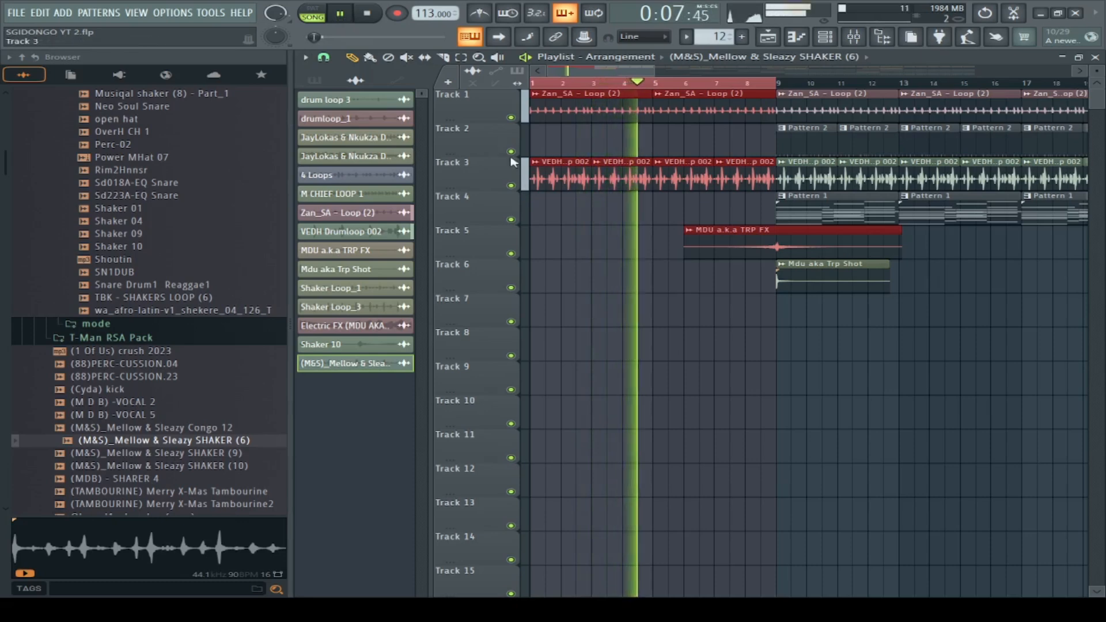
left_click(511, 186)
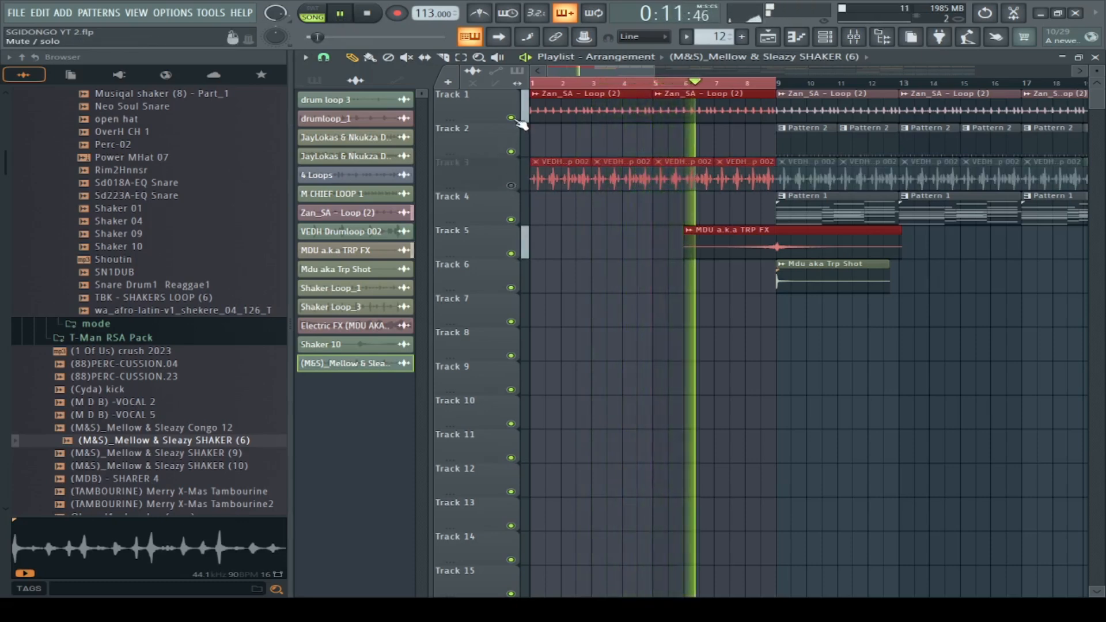
left_click(511, 118)
left_click(511, 186)
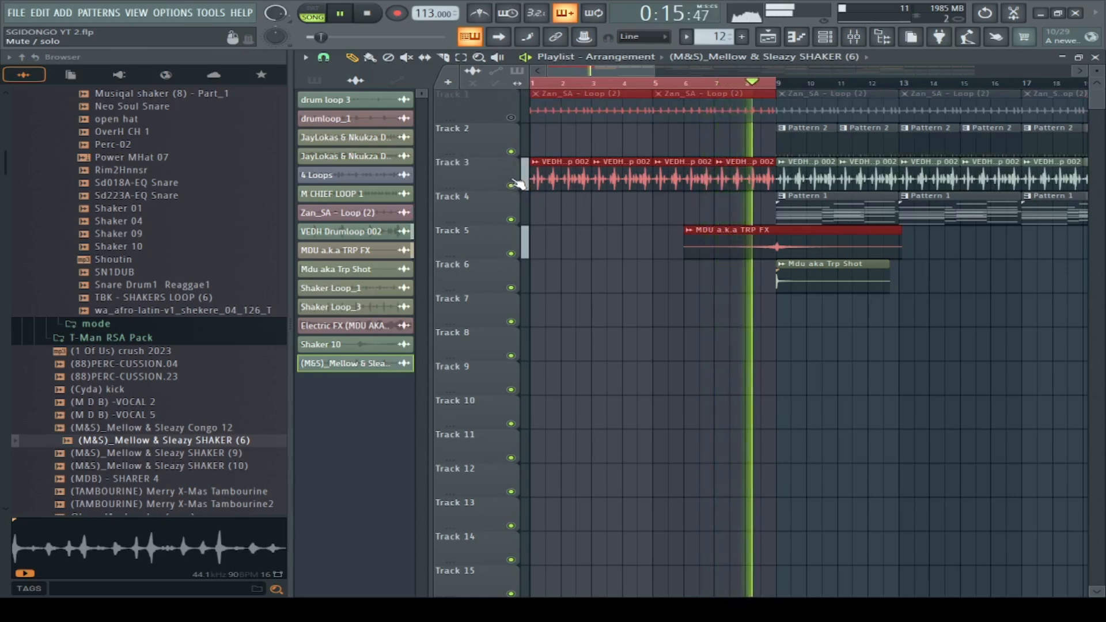
right_click(512, 186)
right_click(512, 186)
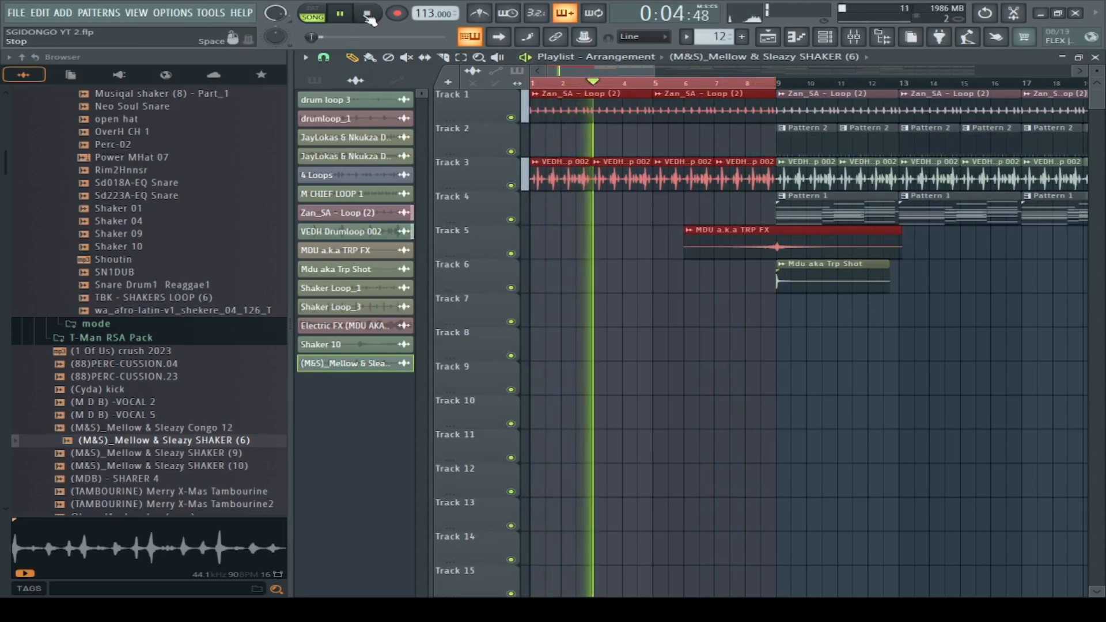
left_click(368, 15)
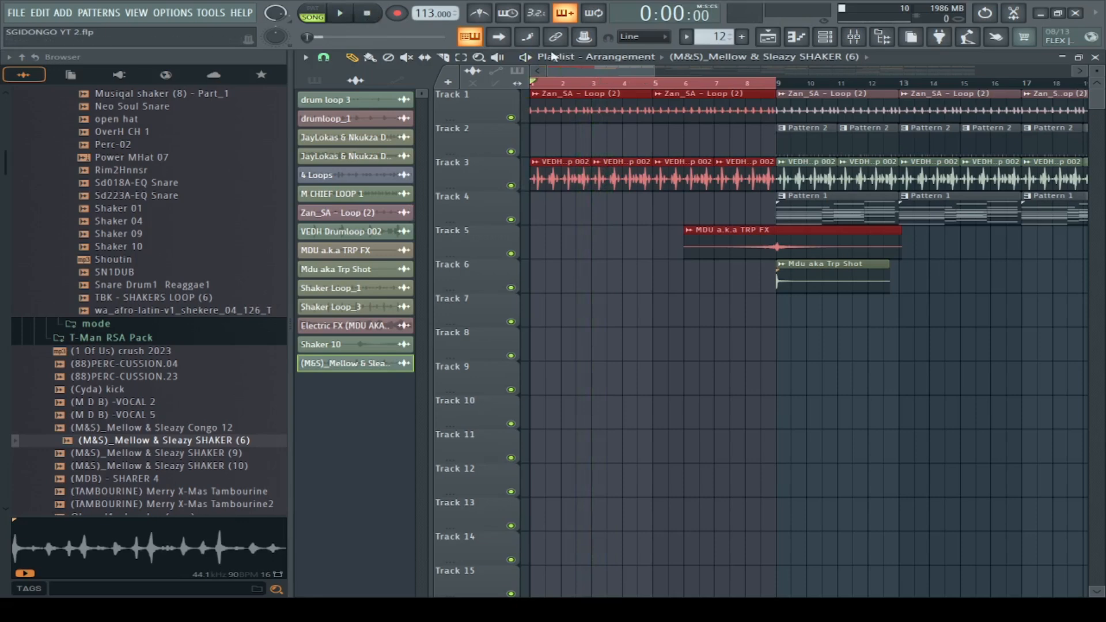
Step: Select bars 9 to 20, play them with Track 2 soloed, and inspect Pattern 2's hi-hat steps in the channel rack
left_click_drag(783, 86, 1048, 142)
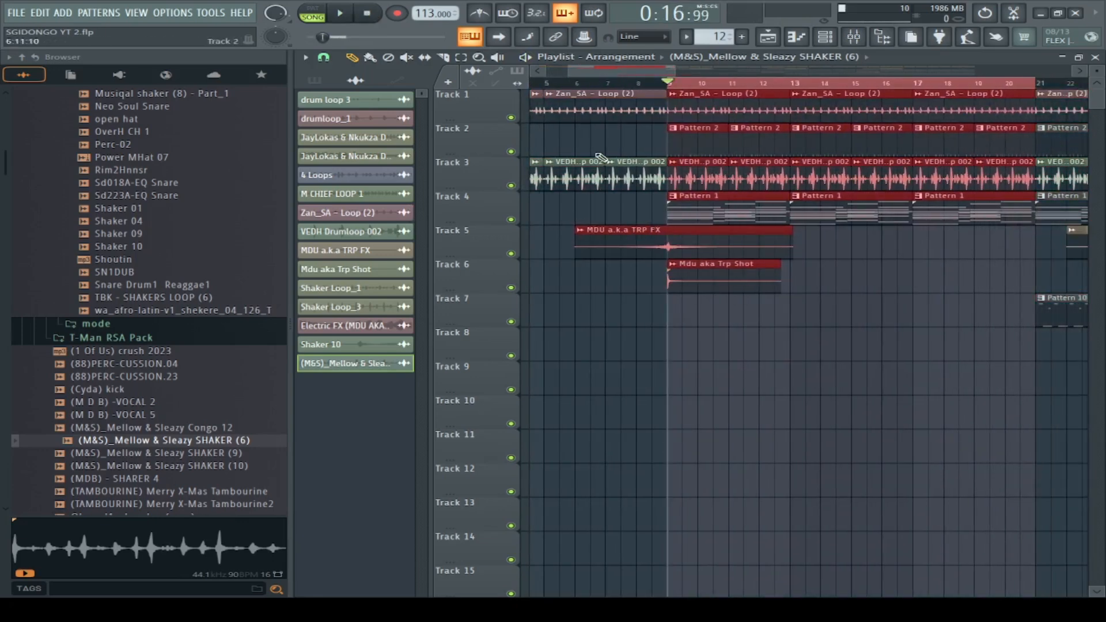
key("space")
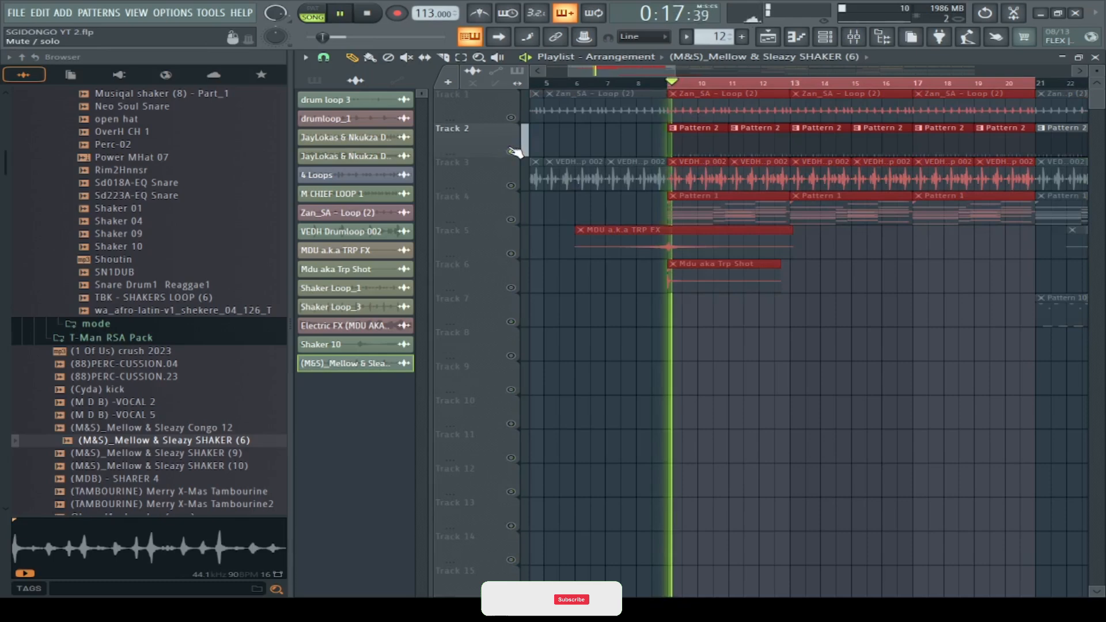
double_click(696, 150)
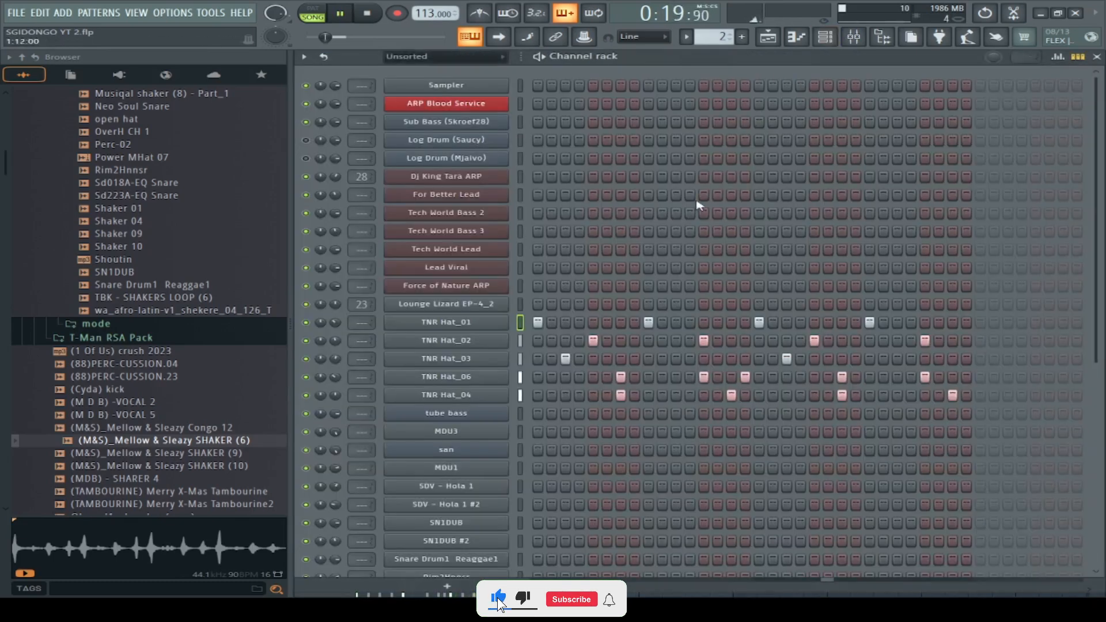
key("F6")
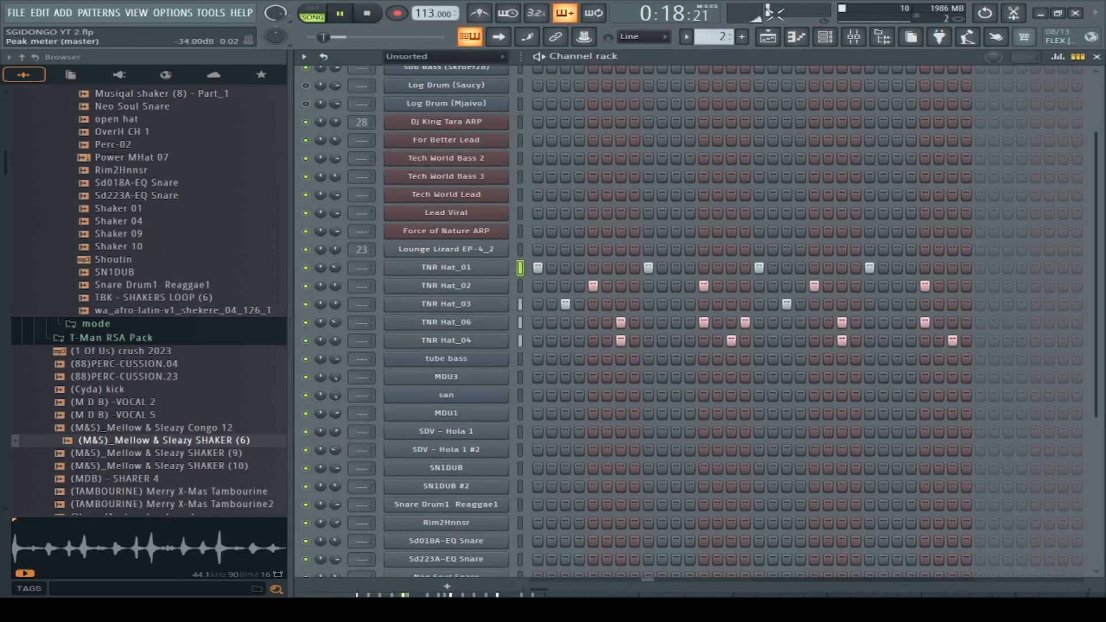
left_click(782, 38)
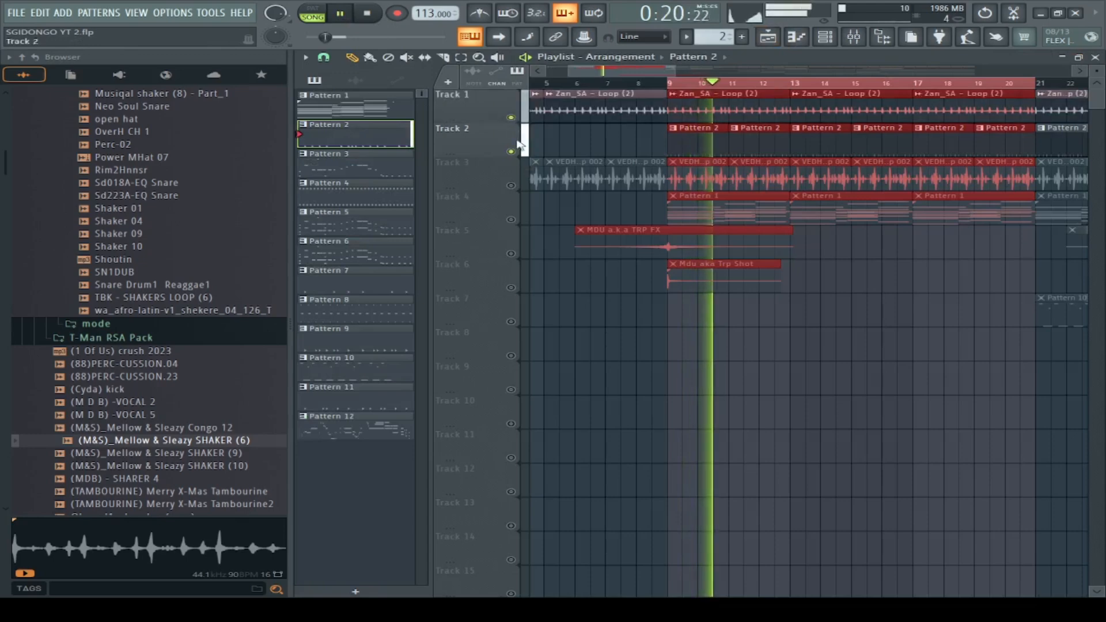
Step: Unmute Tracks 3, 5 and 6 while the bars 9 to 20 loop plays, and stop playback
left_click(511, 186)
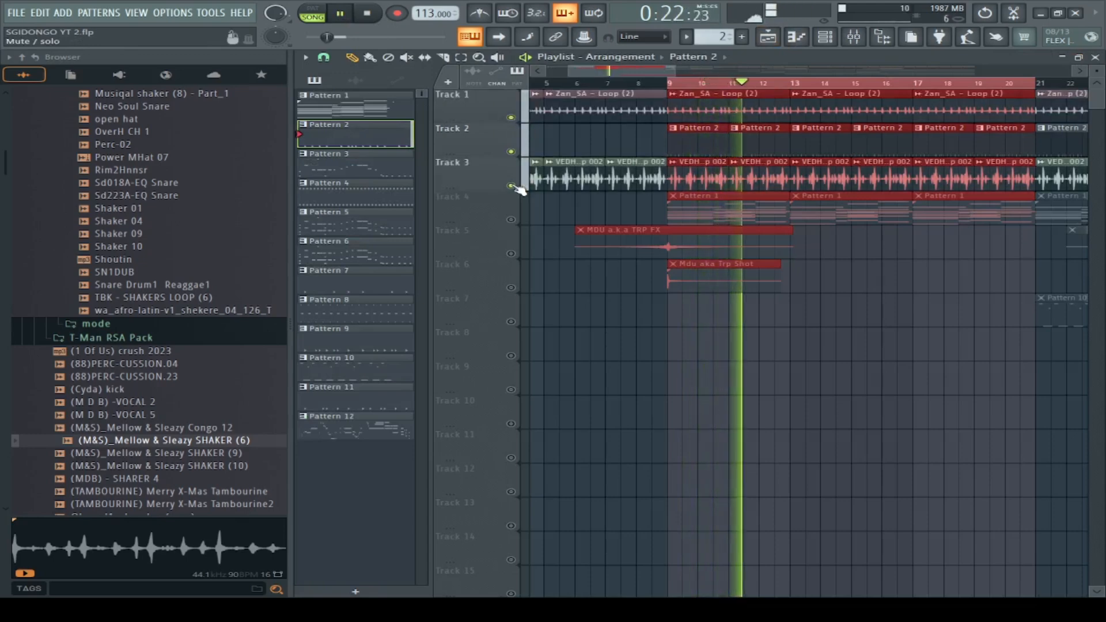
left_click(511, 253)
left_click(511, 288)
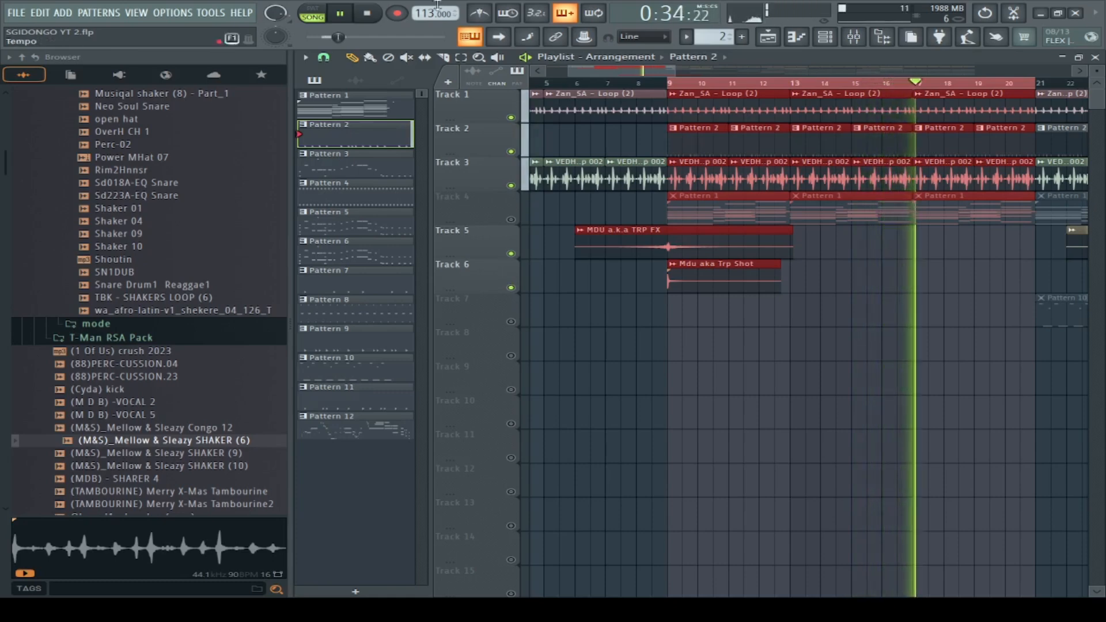
left_click(375, 14)
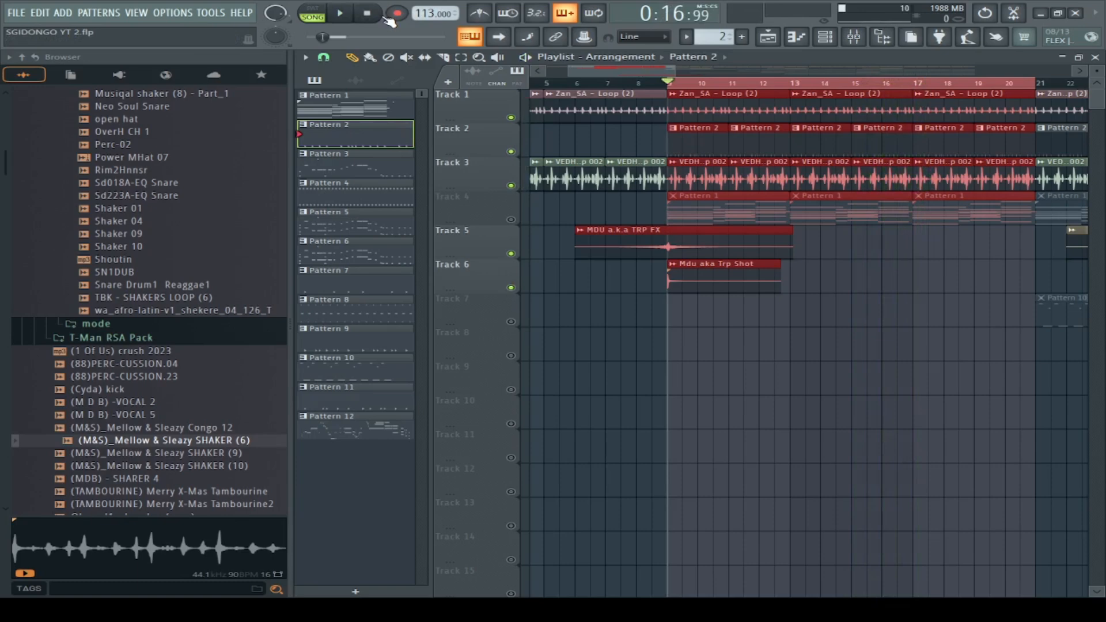
Step: Unmute Track 4 and play Pattern 1's chords on their own in the Lounge Lizard EP-4_2 piano roll
left_click(512, 220)
double_click(760, 225)
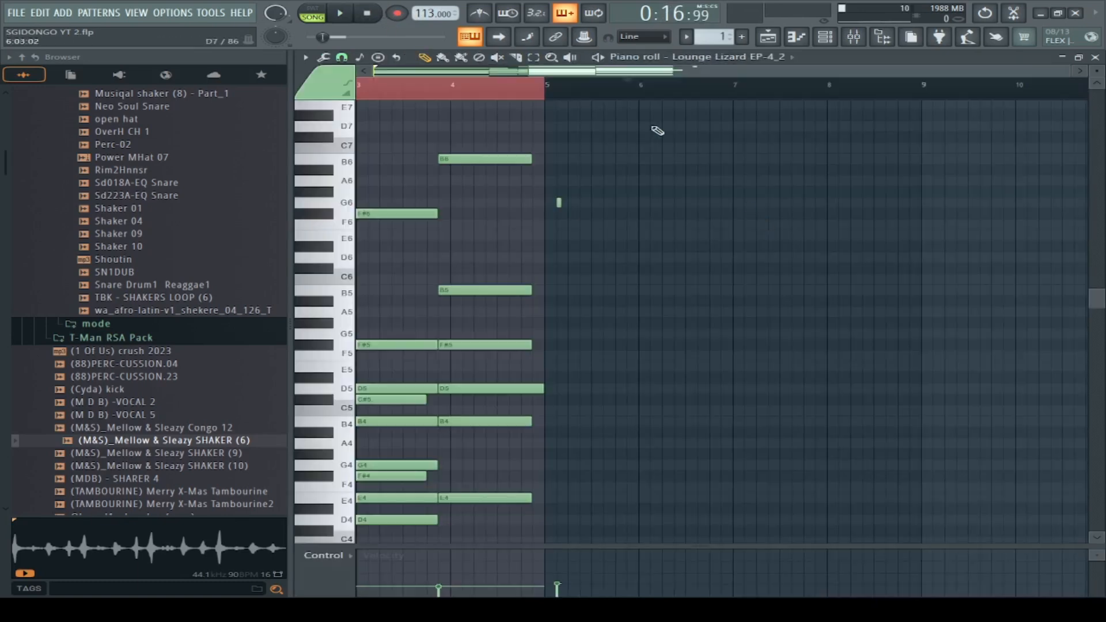
left_click_drag(659, 73, 413, 79)
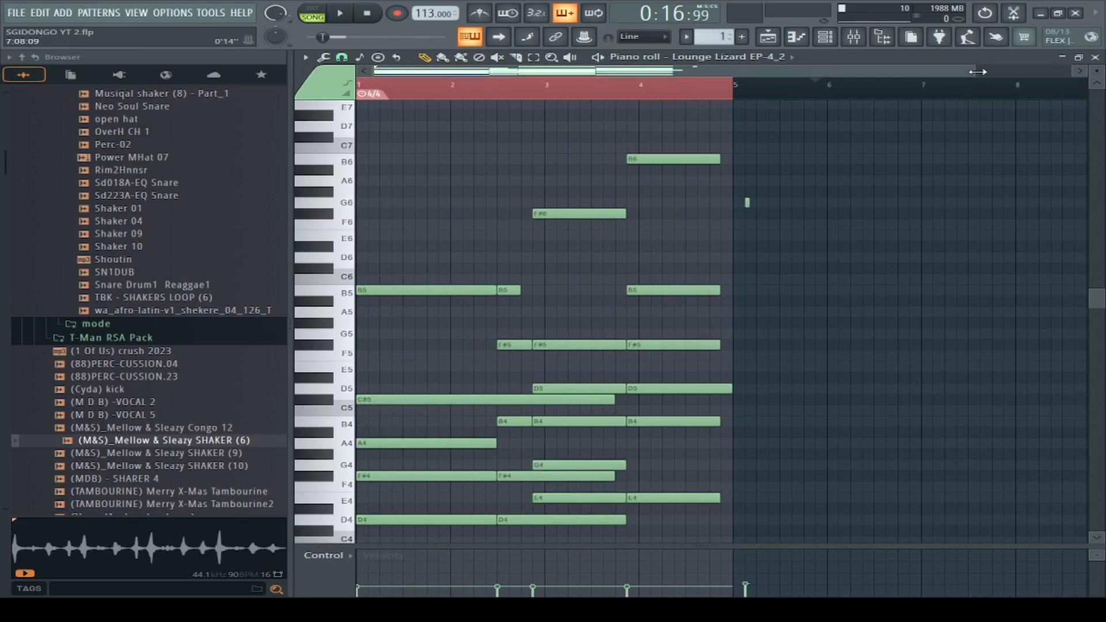
left_click_drag(978, 71, 1070, 72)
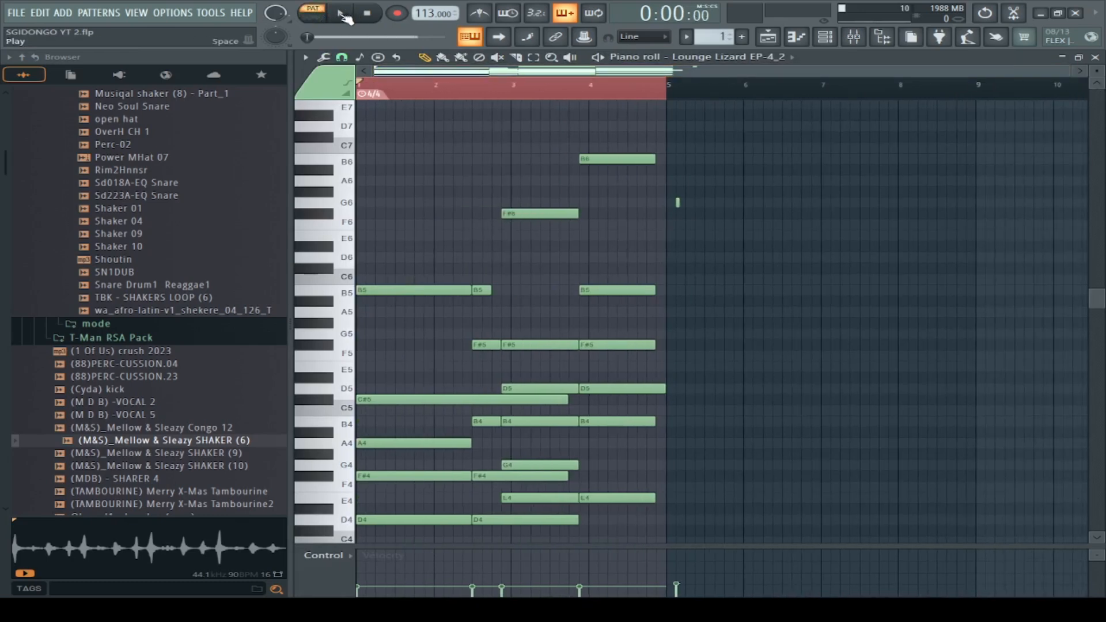
left_click(344, 15)
scroll(689, 328, "down", 5)
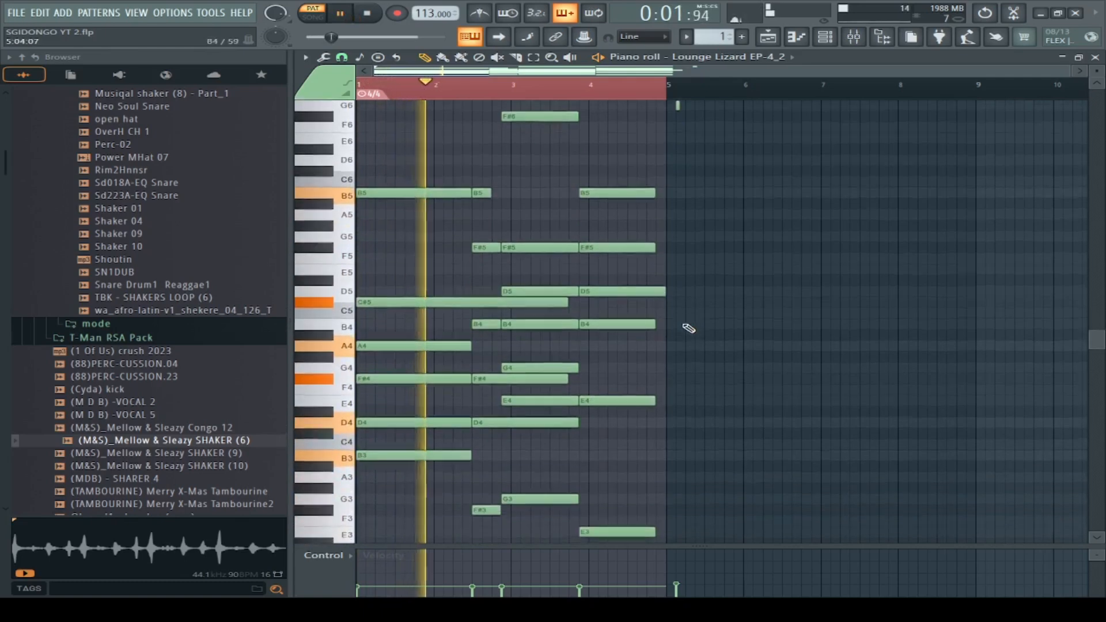
scroll(688, 329, "down", 4)
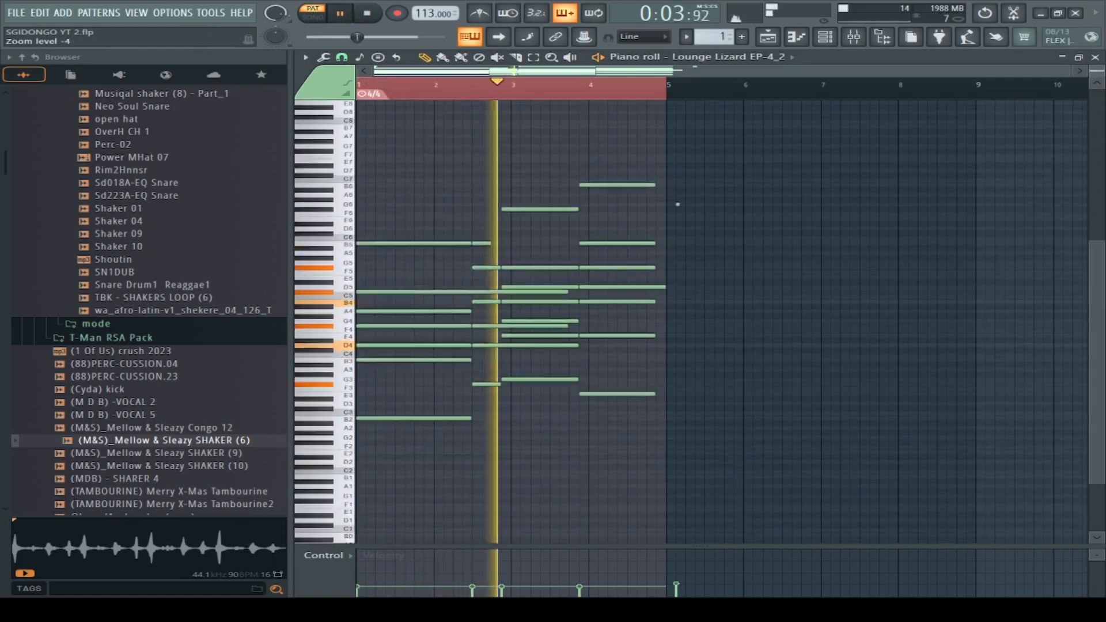
scroll(678, 205, "up", 1)
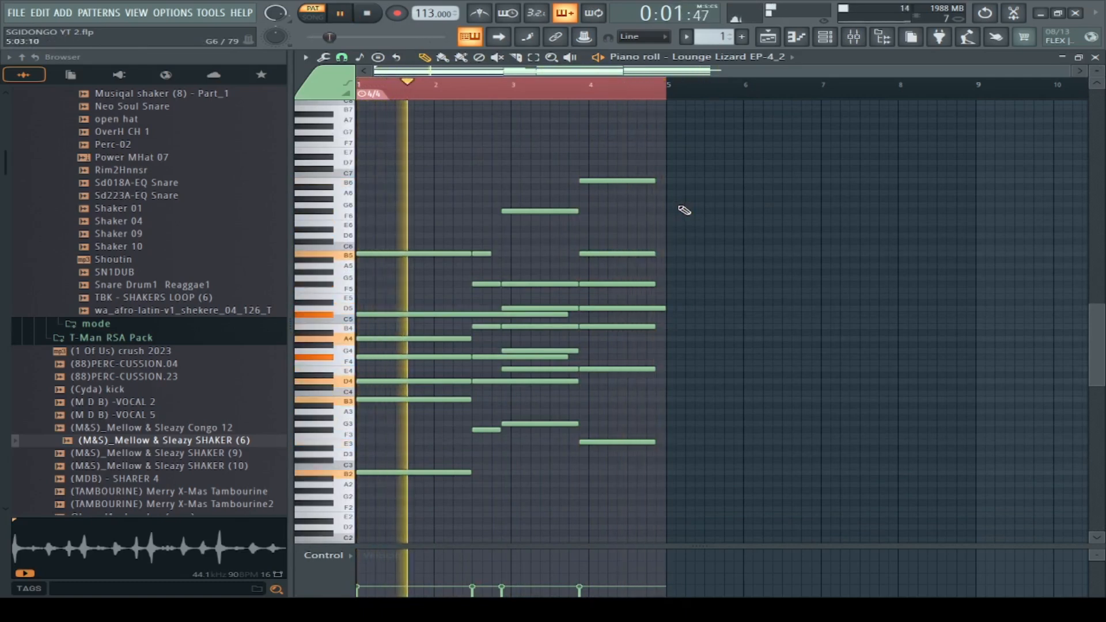
left_click(772, 38)
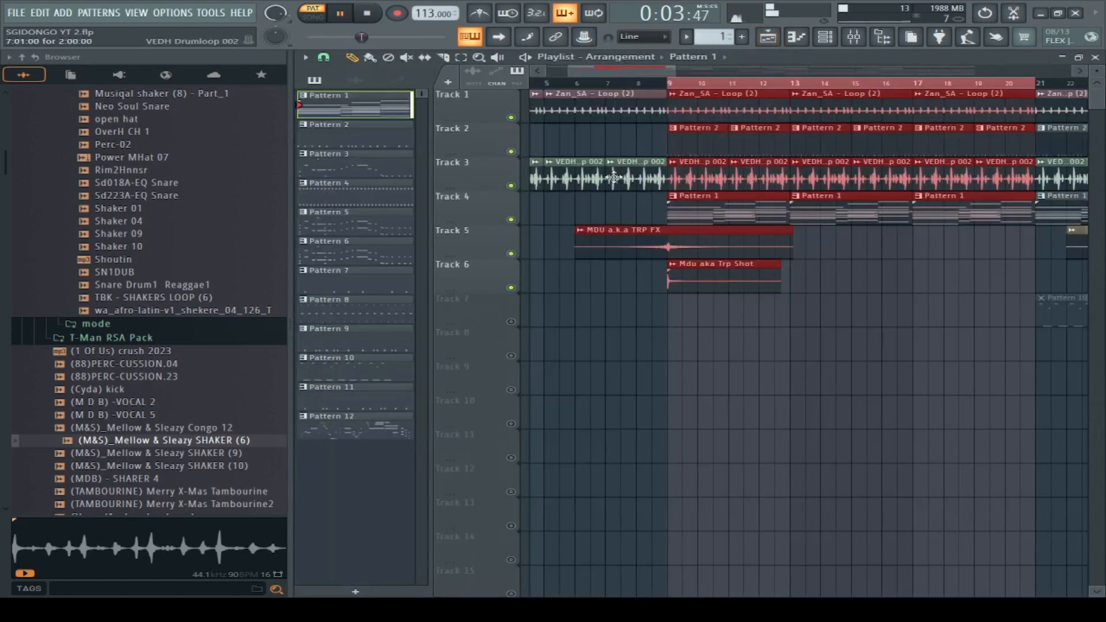
Step: Play the song from about bar 8 to hear Tracks 1 to 6 together, and stop playback
left_click(643, 83)
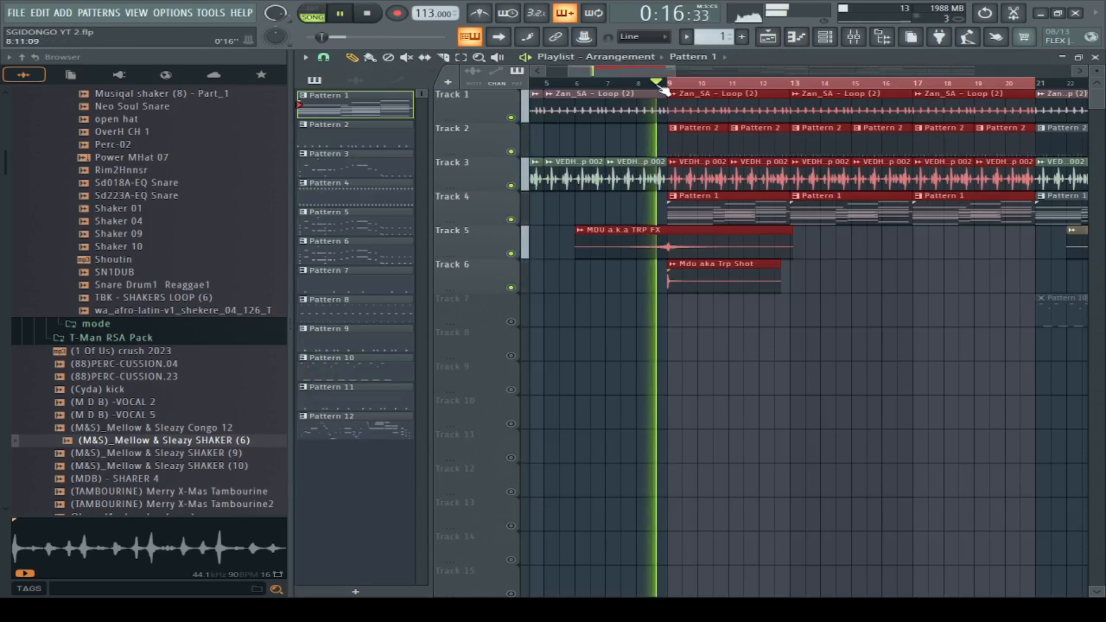
left_click_drag(673, 73, 723, 72)
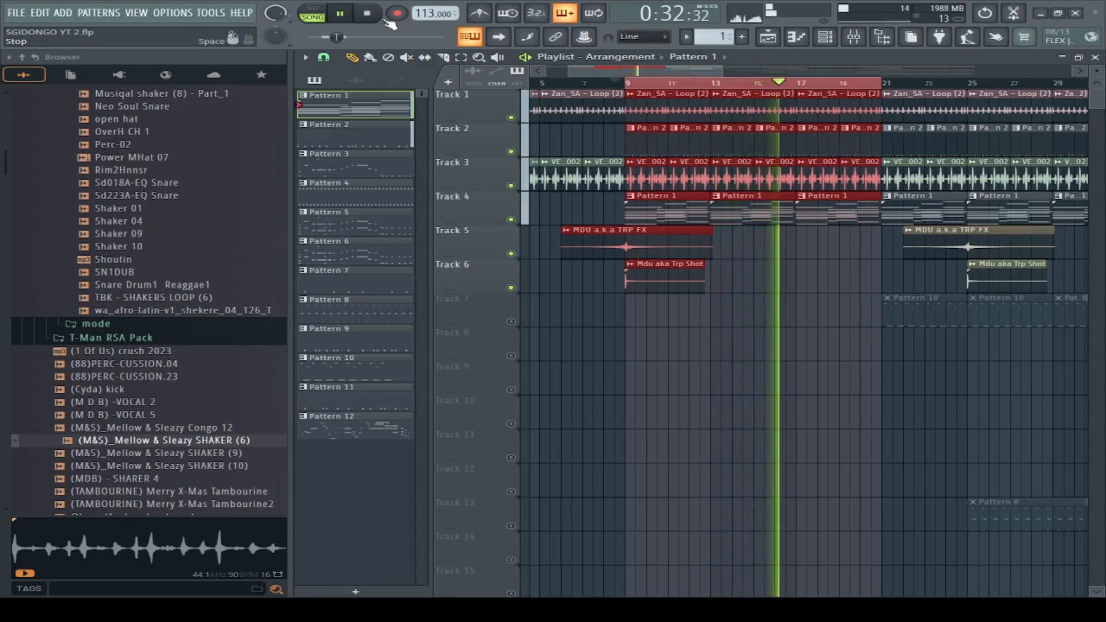
left_click(372, 15)
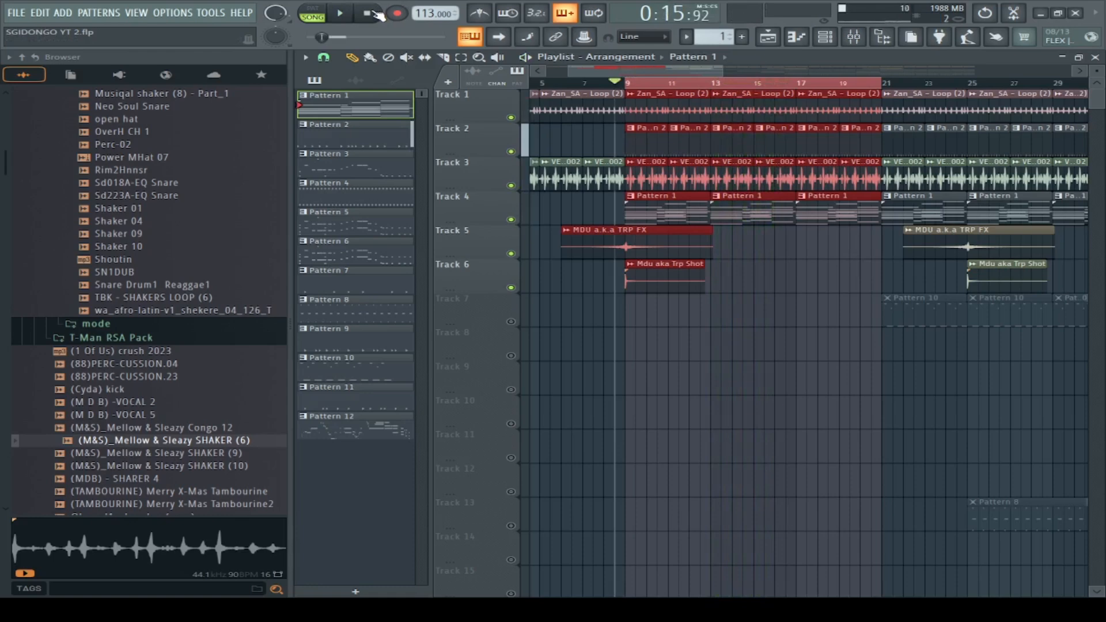
Step: Select bars 25 to 40 of the playlist and briefly play that section
left_click_drag(703, 74, 802, 78)
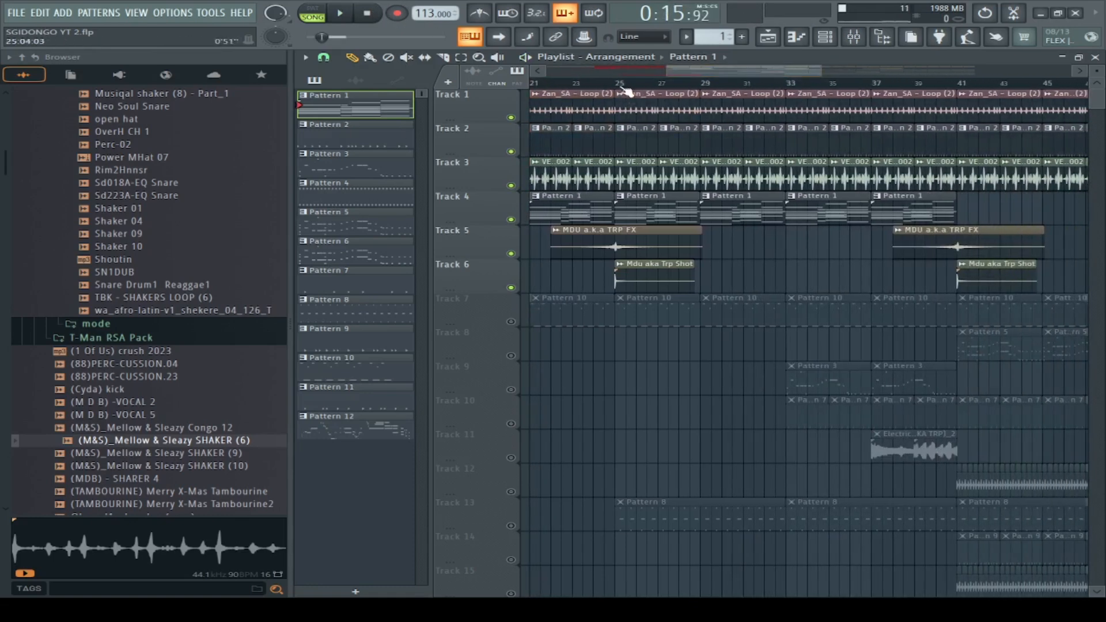
left_click_drag(621, 89, 970, 151)
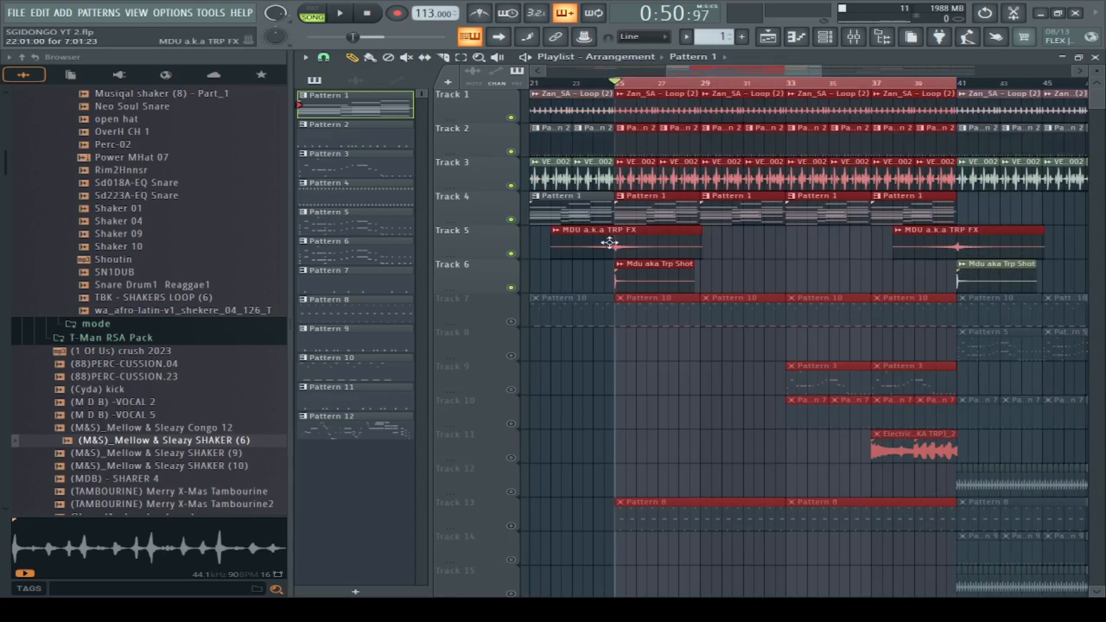
key("space")
key("space")
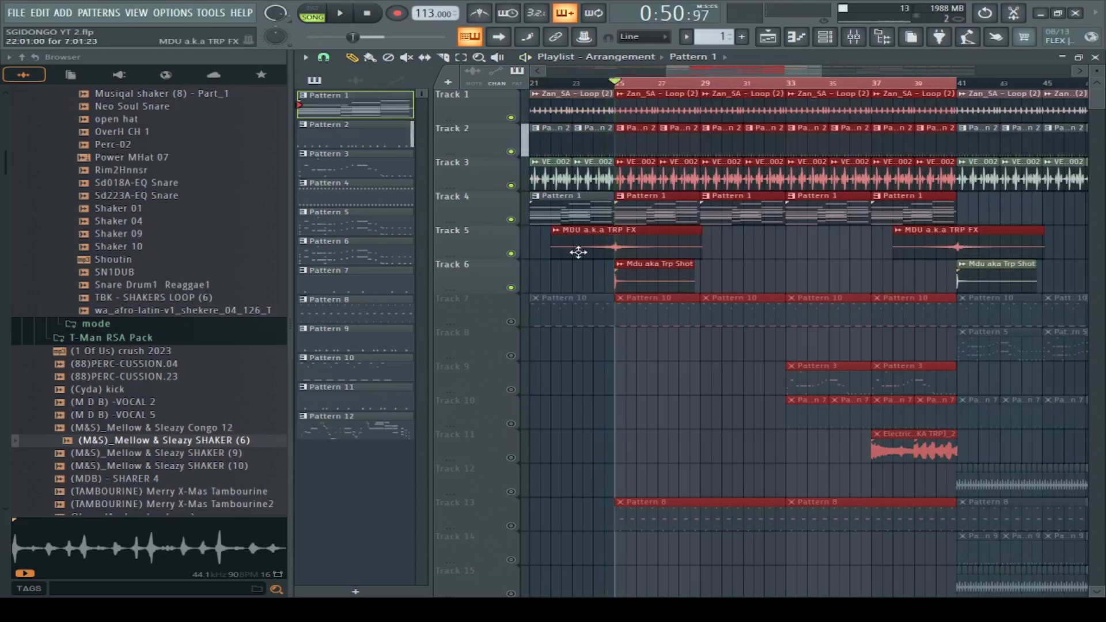
Step: Solo Track 7 and play bars 25 to 40, viewing Pattern 10's Dj King Tara ARP notes in the piano roll
right_click(511, 321)
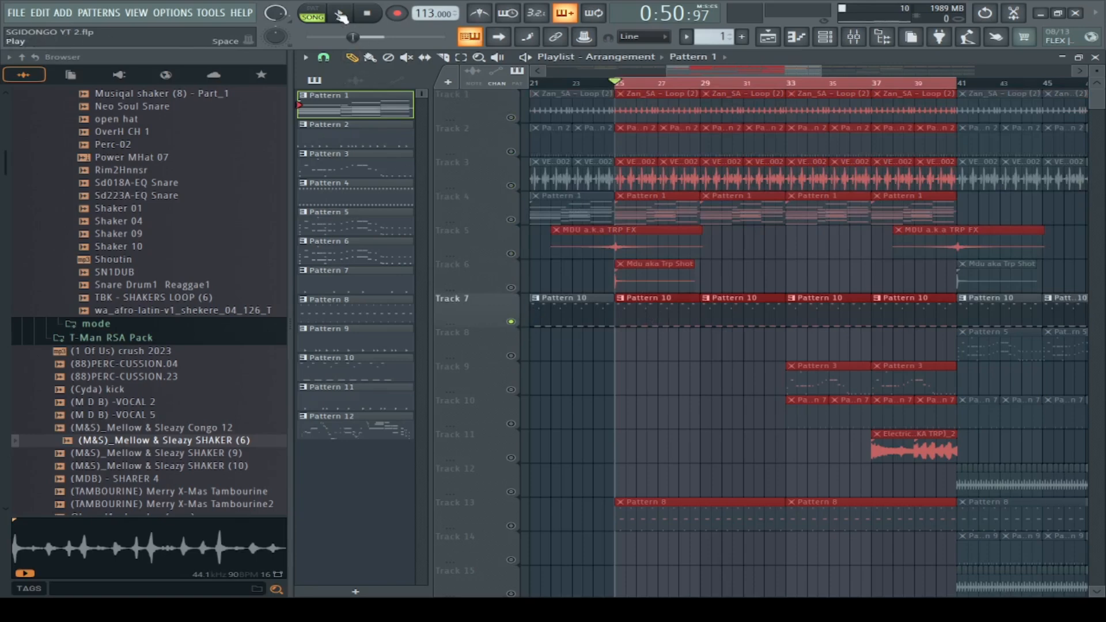
left_click(342, 16)
double_click(686, 316)
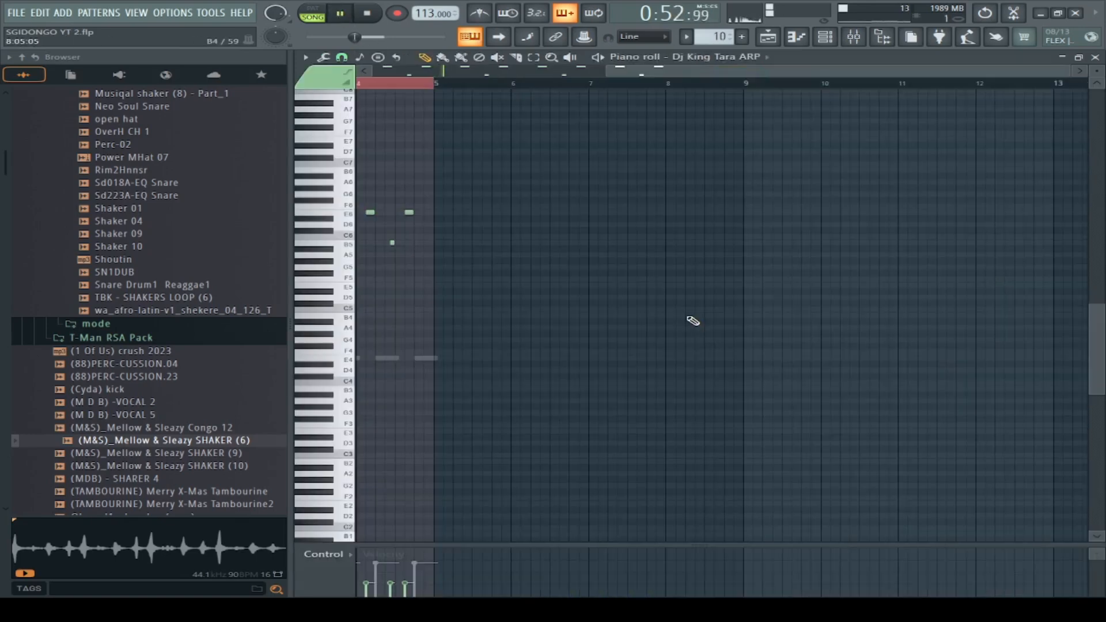
Step: Show the plugin editors of the Dj King Tara ARP and For Better Lead channels used in Pattern 10
left_click(832, 40)
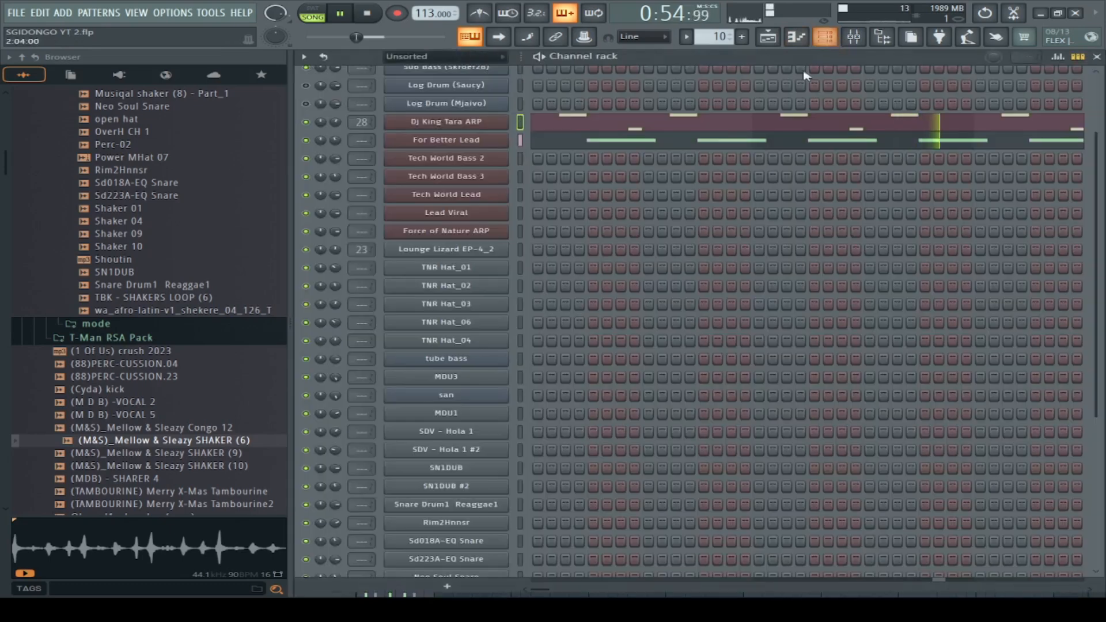
left_click(485, 124)
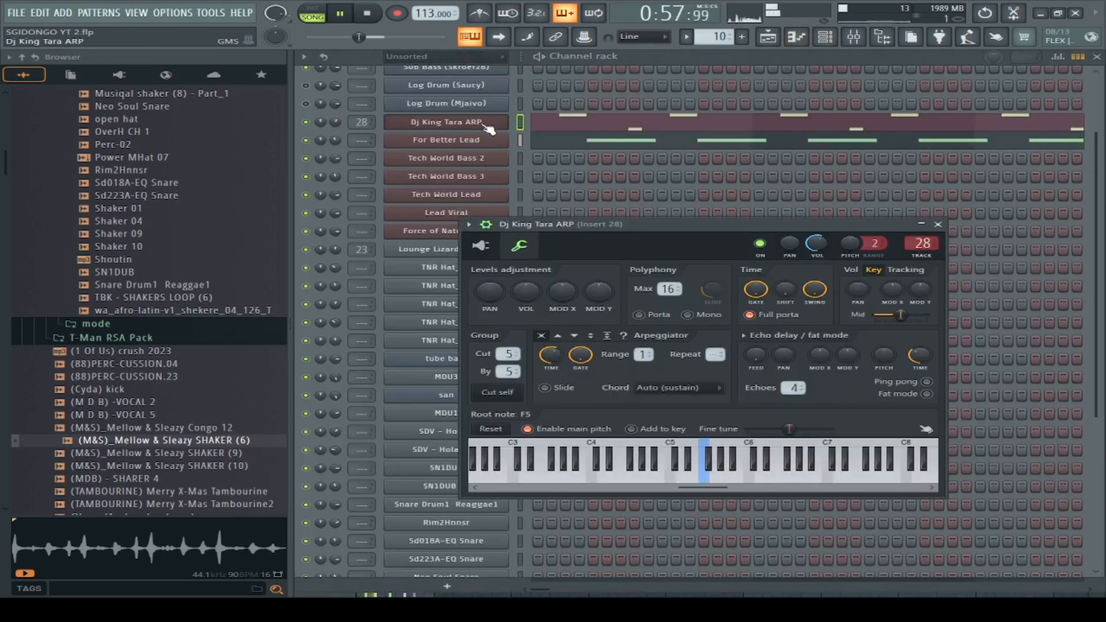
left_click(482, 246)
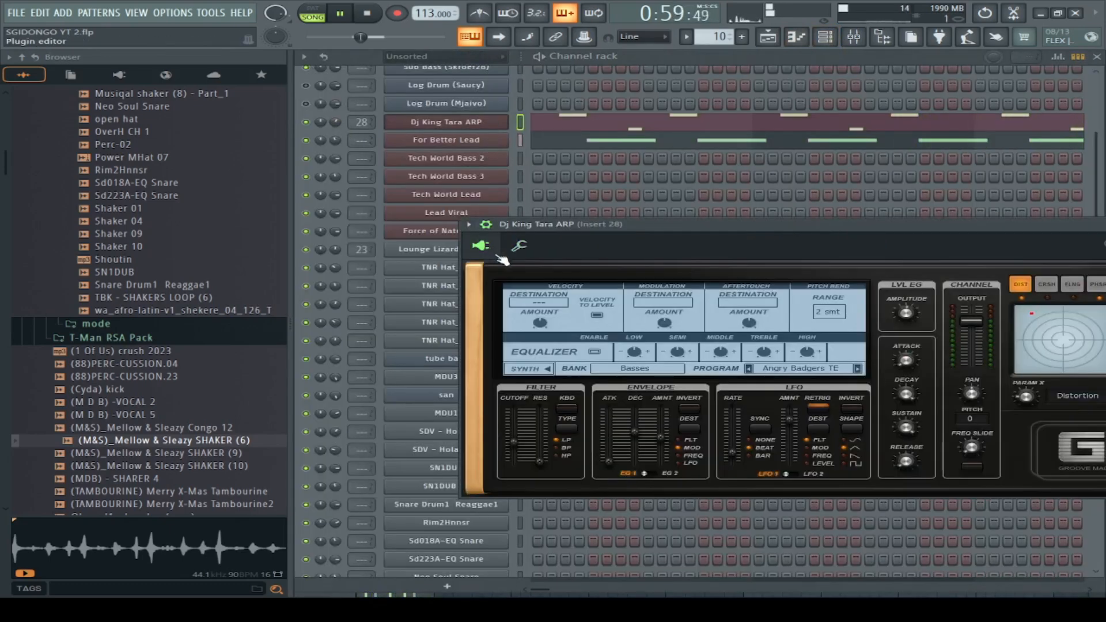
left_click(490, 141)
left_click(540, 294)
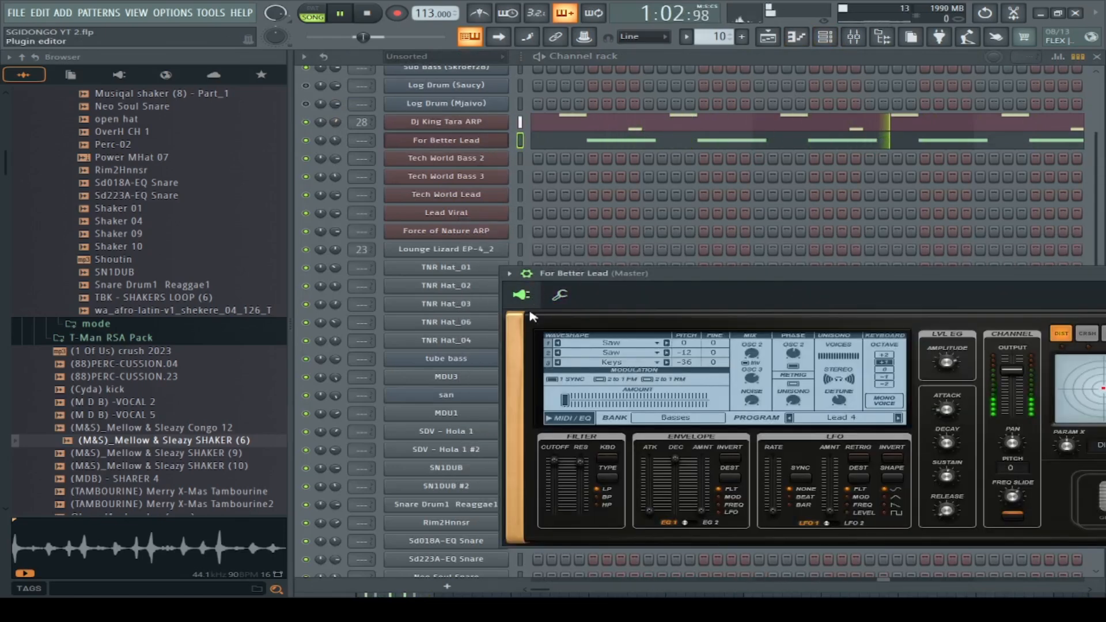
Step: Return to the playlist, enable Track 9 and view Pattern 3's tube bass notes in the piano roll during playback
left_click(767, 39)
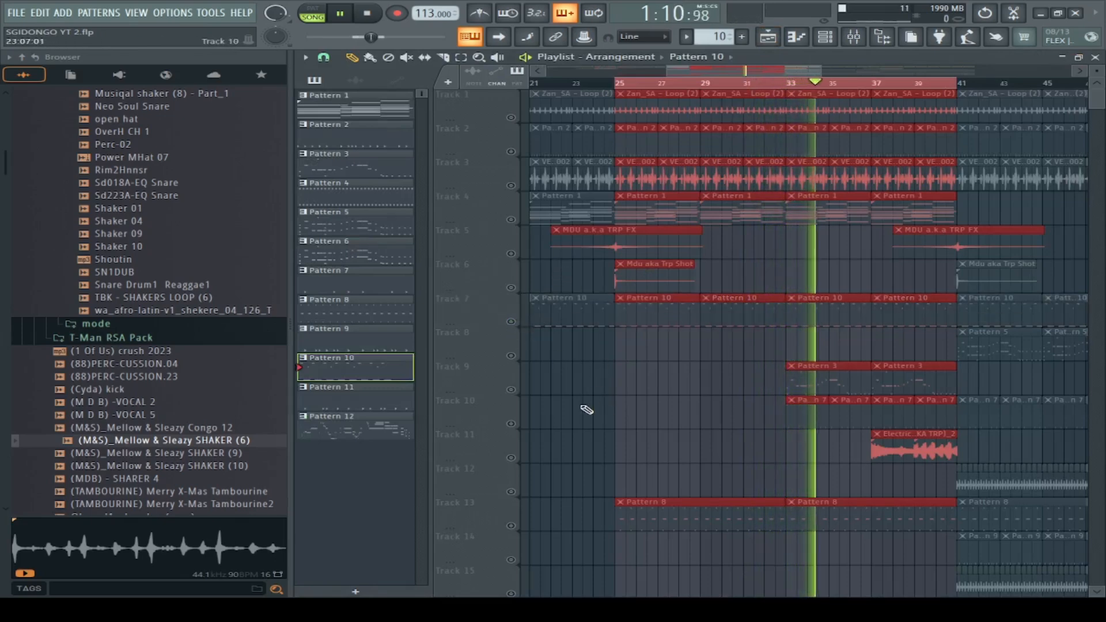
left_click(511, 390)
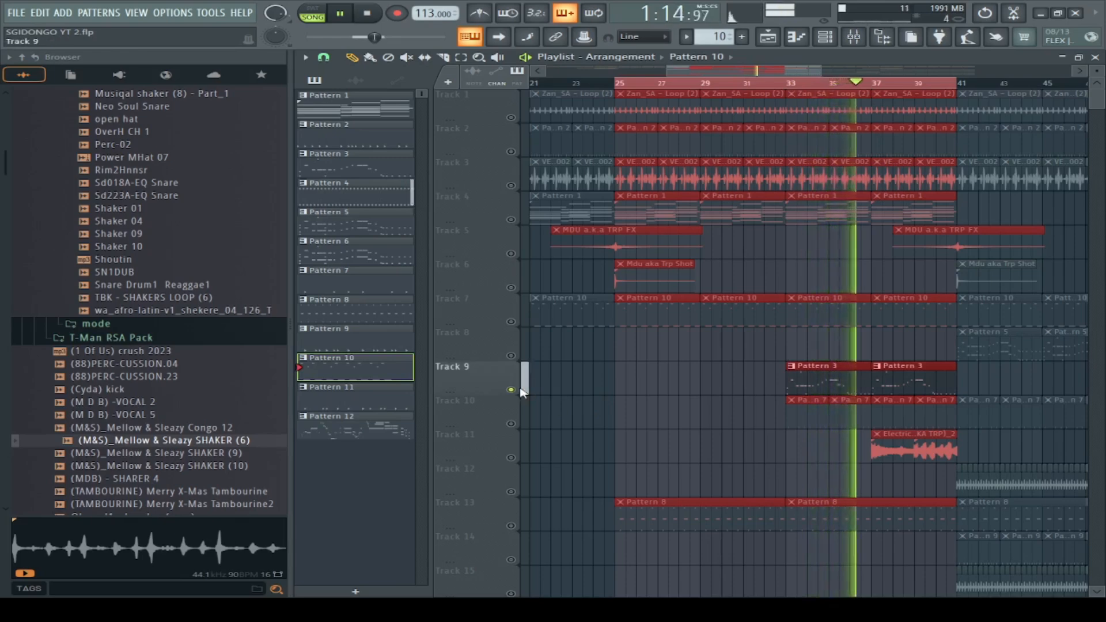
double_click(841, 386)
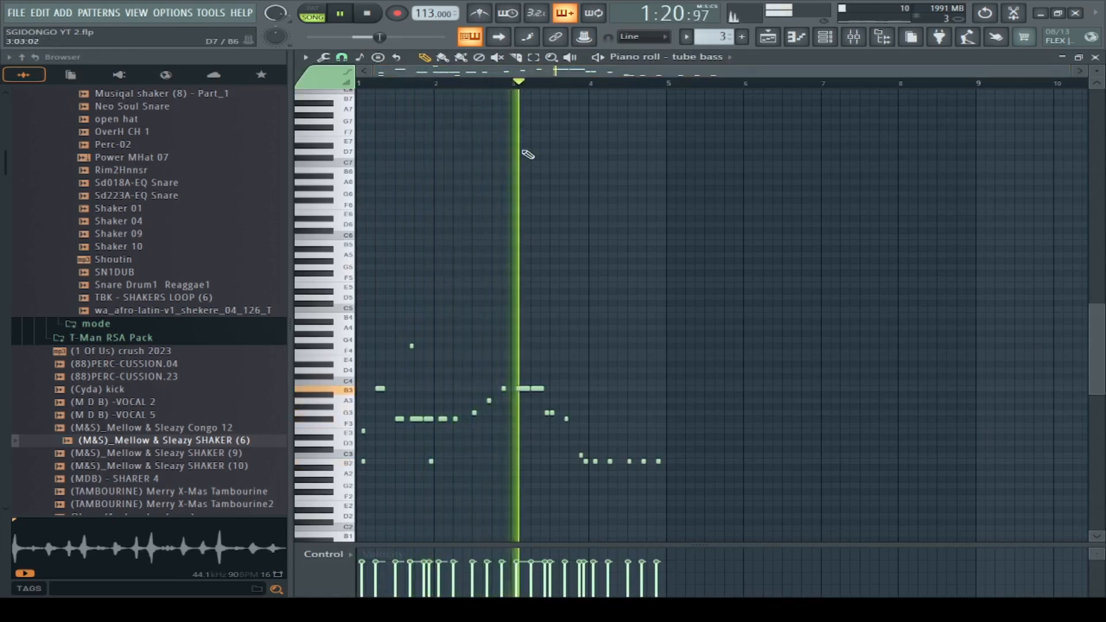
Step: Show the tube bass channel's Fruity DX10 settings, then return to the playlist and stop playback
left_click(831, 42)
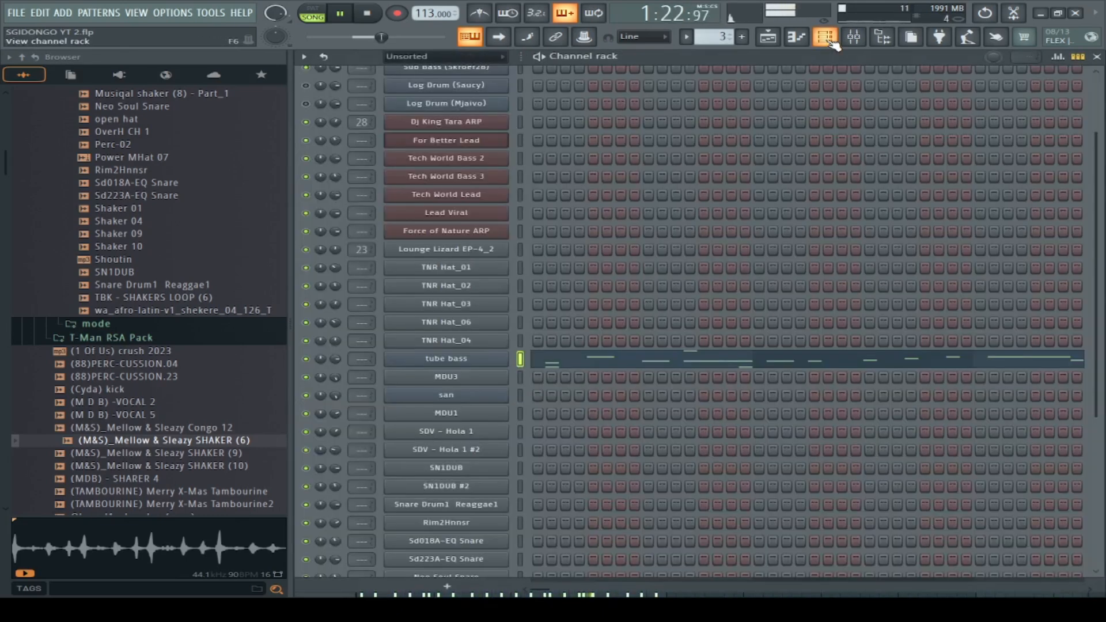
left_click(472, 359)
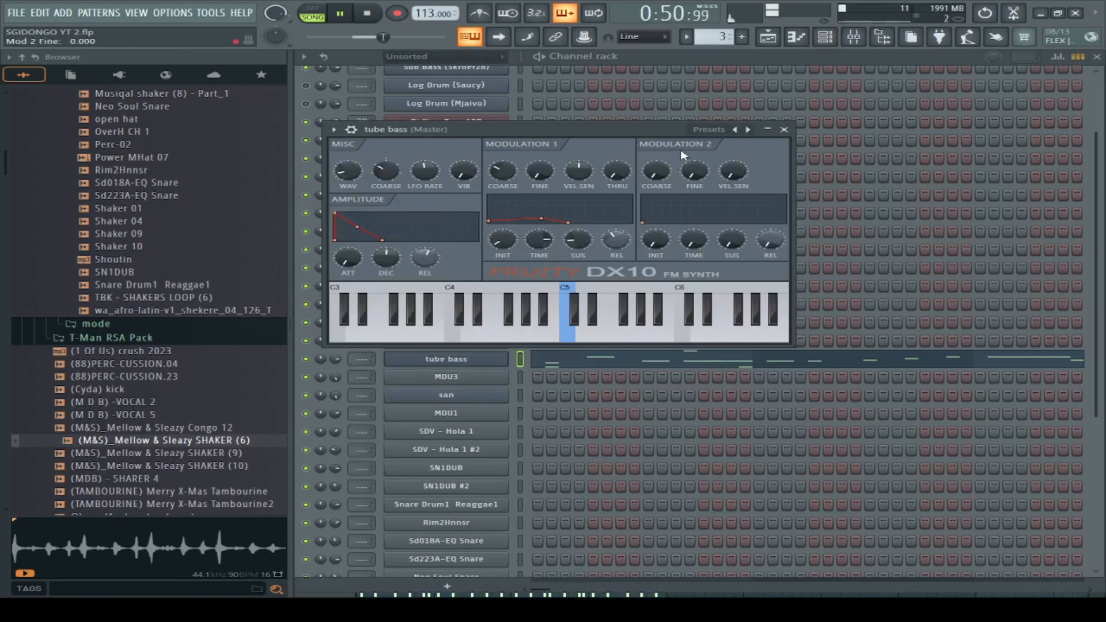
left_click(767, 37)
key("space")
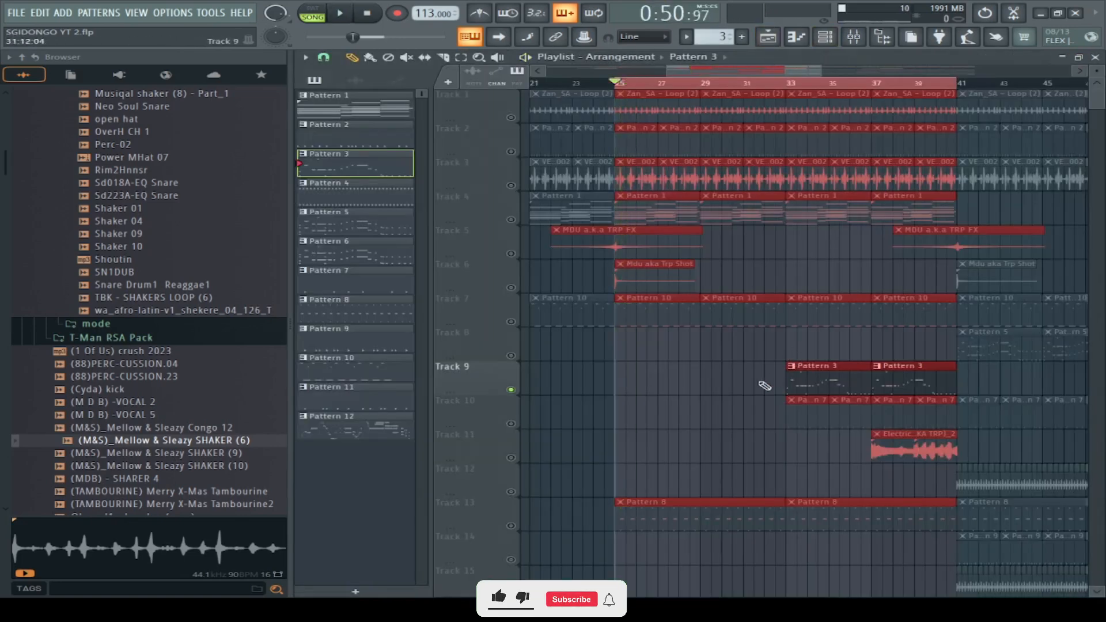
Step: Unmute Track 13 and play Pattern 8's Mozambique Bass G2 notes in the piano roll, then return to the playlist
left_click(511, 526)
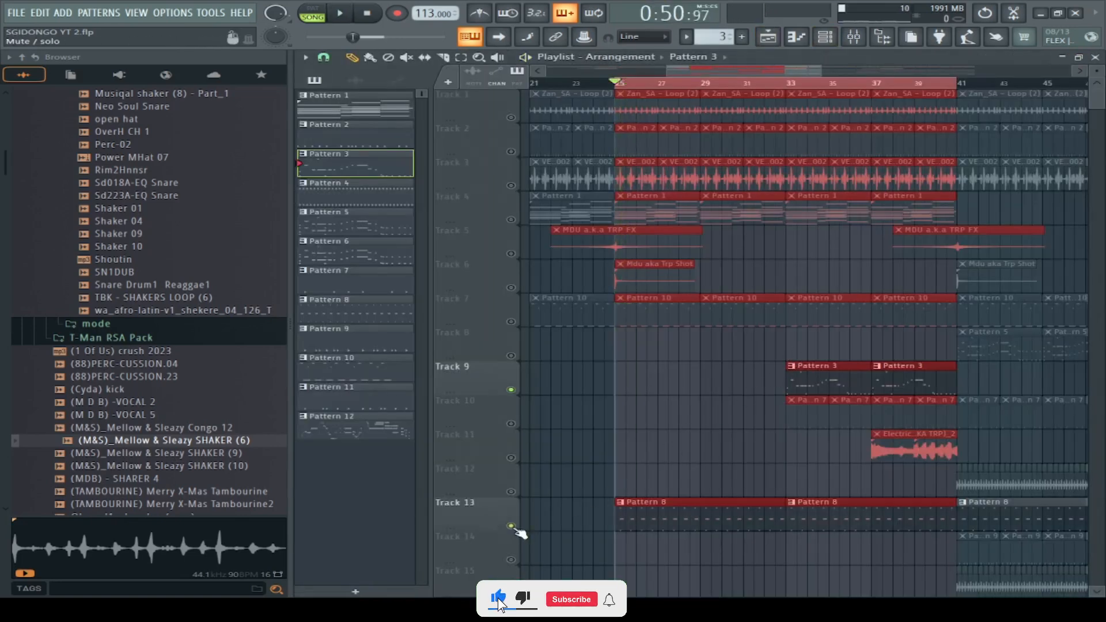
double_click(663, 520)
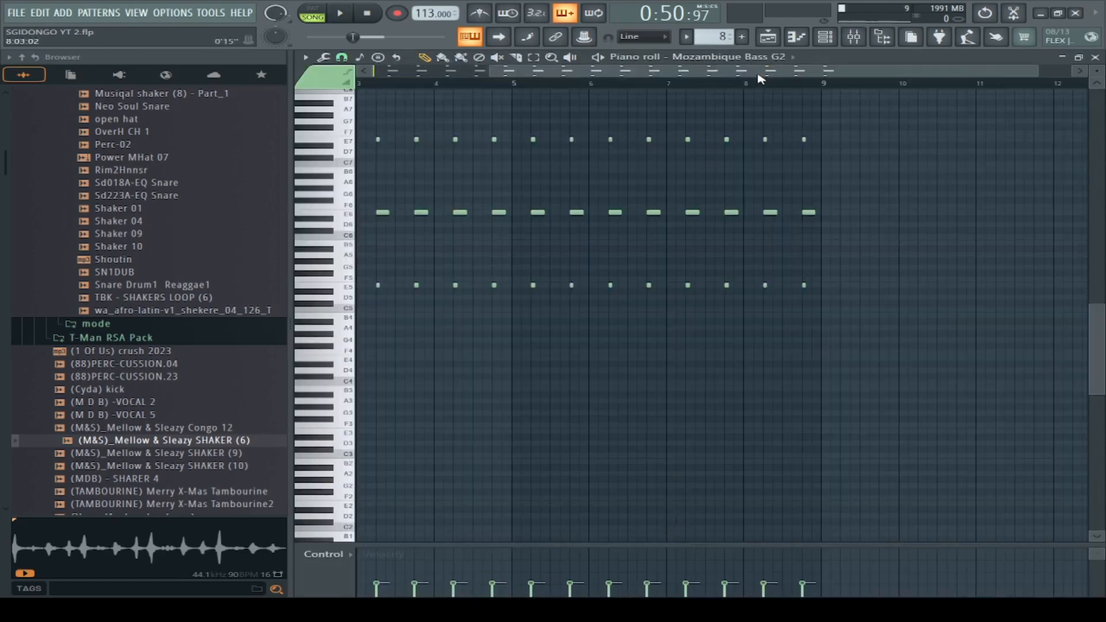
left_click_drag(754, 77, 638, 77)
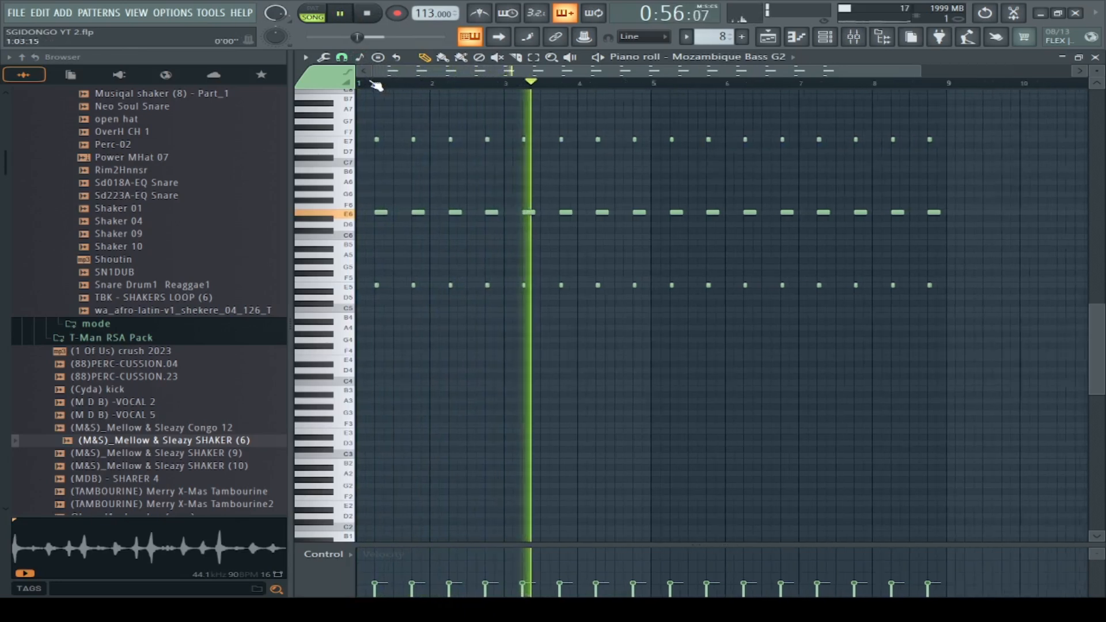
scroll(376, 86, "up", 2)
scroll(376, 85, "up", 2)
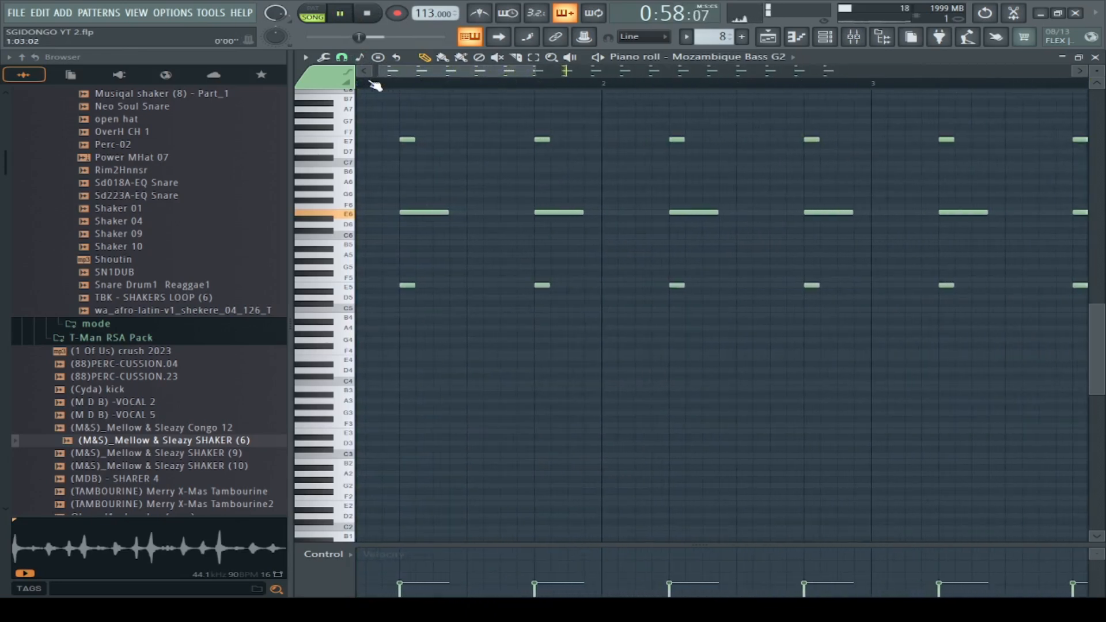
scroll(375, 85, "down", 4)
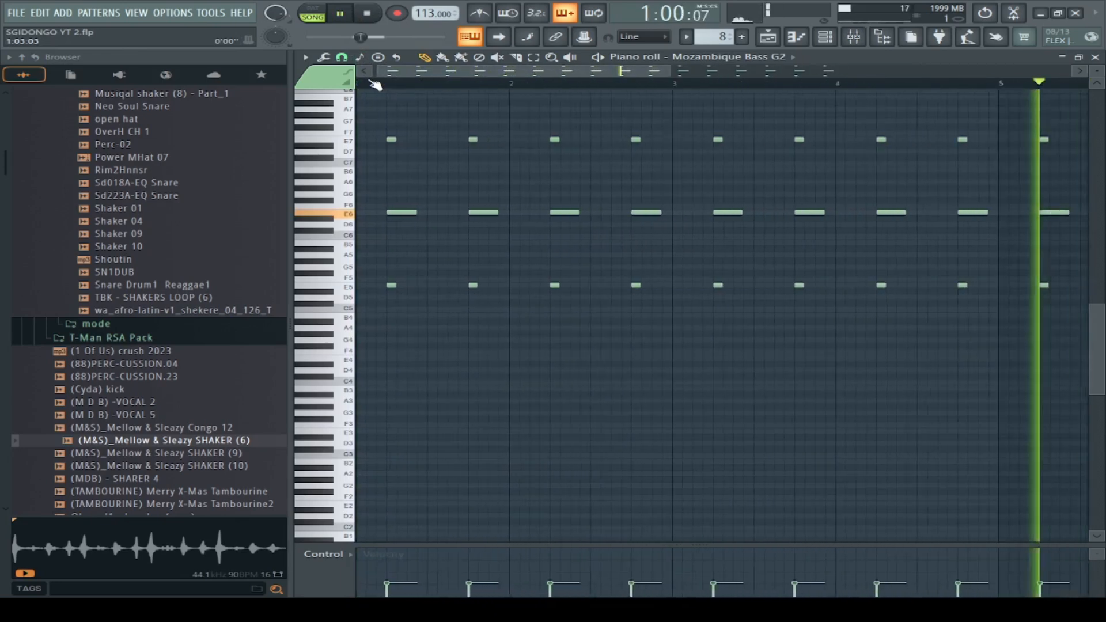
left_click(768, 37)
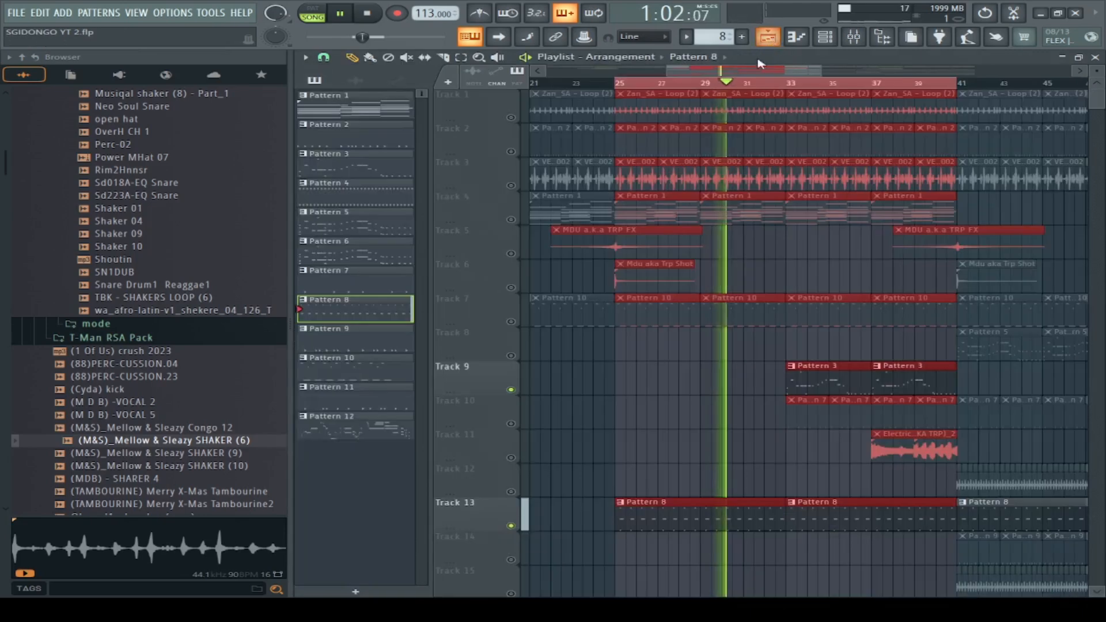
Step: Unmute Track 10, mute Track 13 and view Pattern 7's SDV - Hola 1 notes in the piano roll
scroll(762, 230, "down", 2)
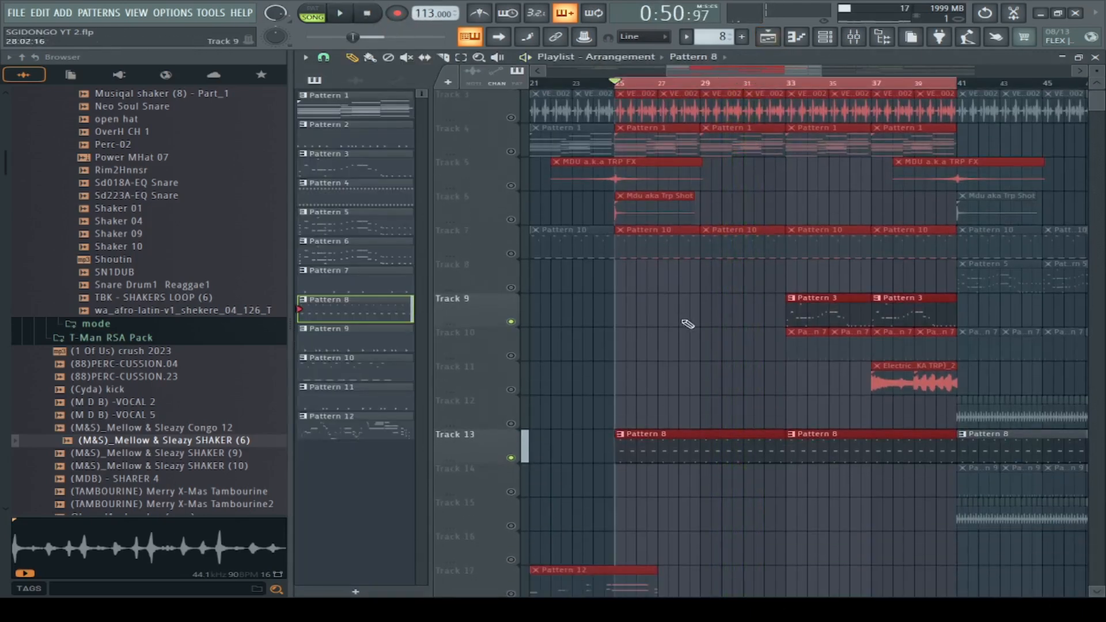
left_click(521, 360)
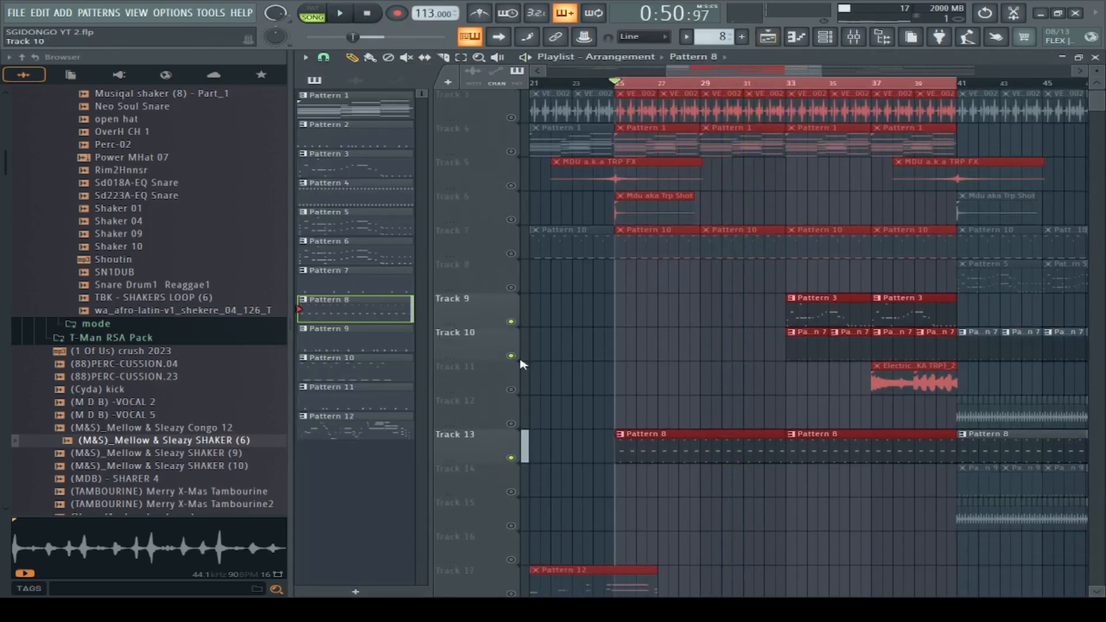
left_click(523, 460)
double_click(833, 354)
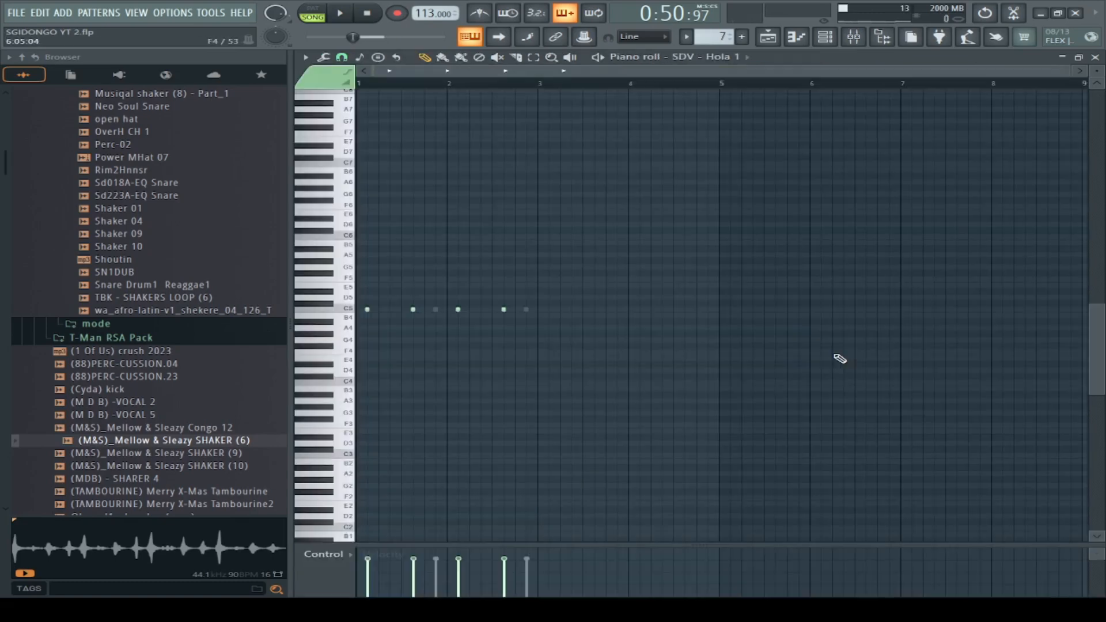
left_click(768, 39)
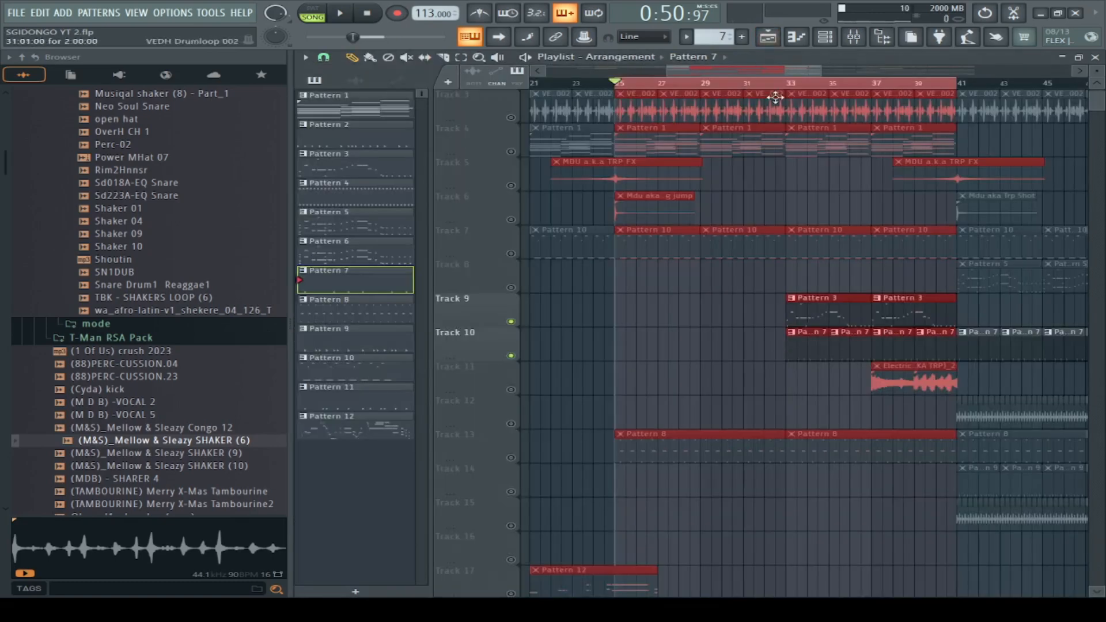
Step: Mute Track 9 and play Track 10's Pattern 7 clips on their own from bar 33
left_click(795, 86)
left_click(512, 322)
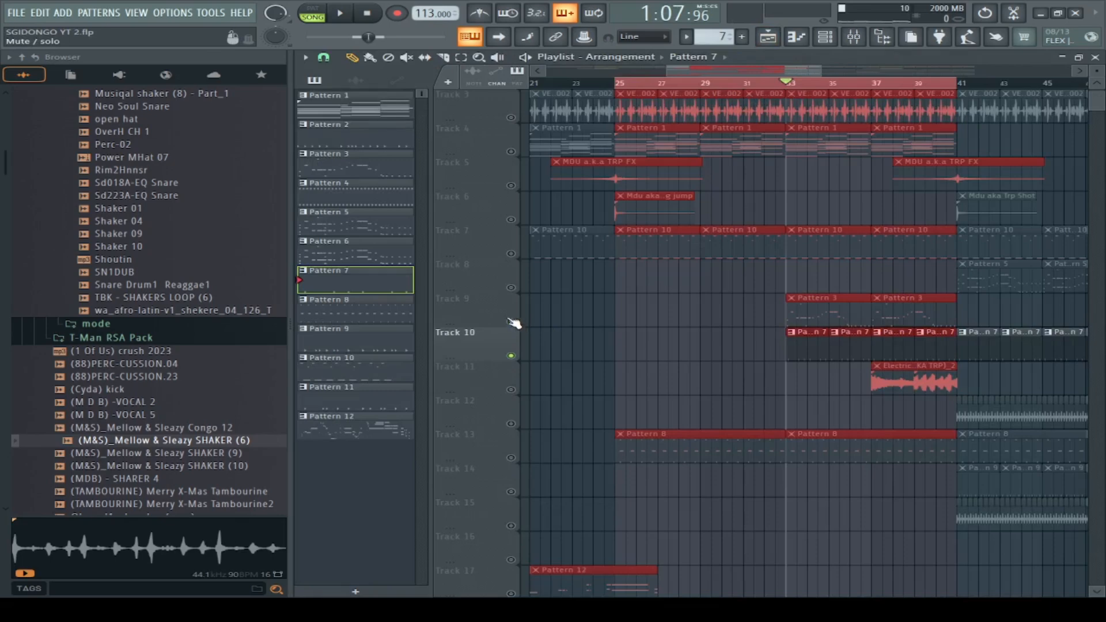
left_click(341, 13)
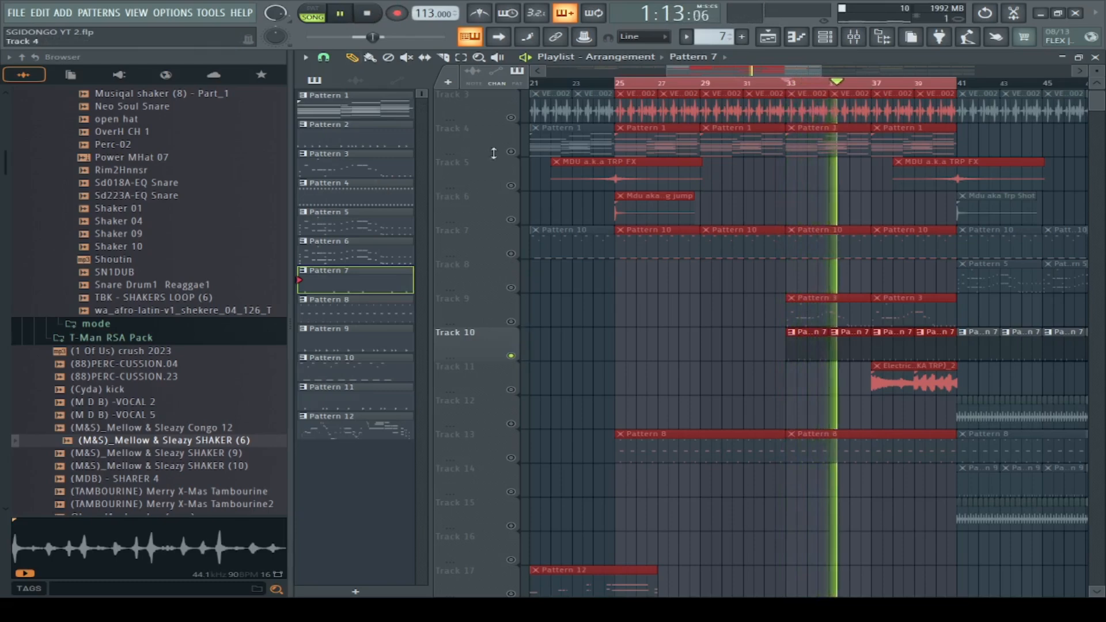
Step: Unmute all tracks, play the full arrangement from bar 25 and again from about bar 32, and stop playback
right_click(511, 152)
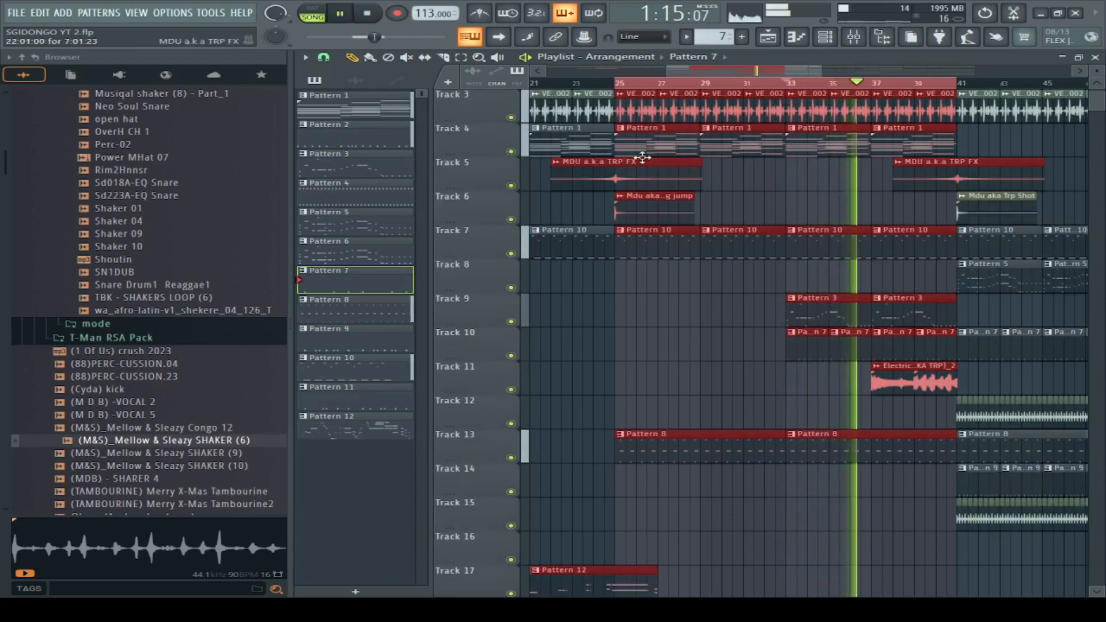
left_click(616, 83)
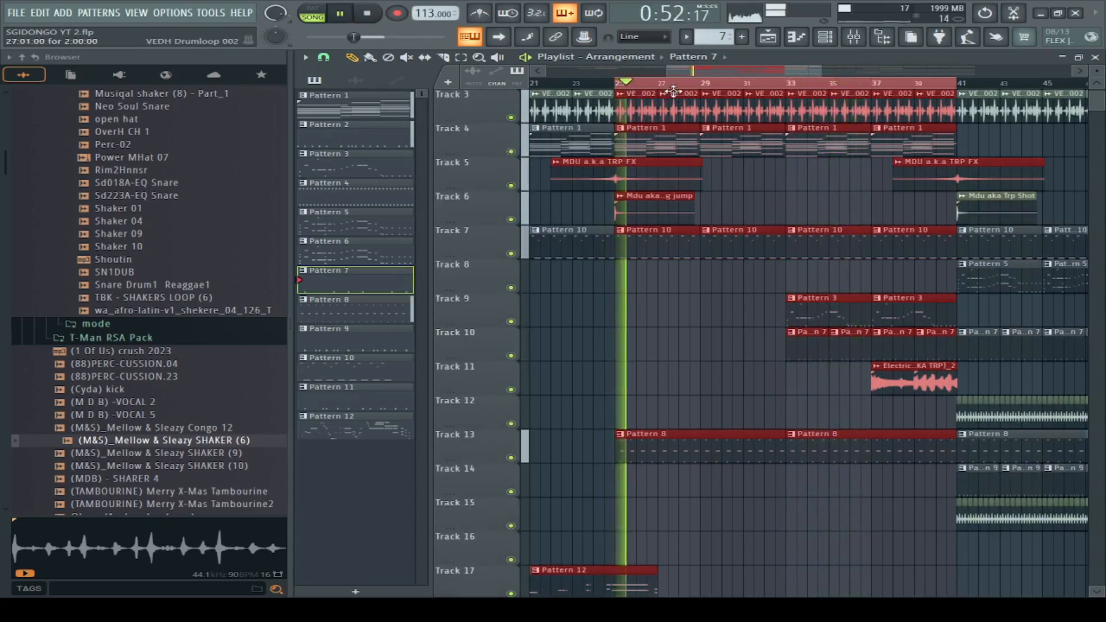
scroll(781, 296, "down", 2)
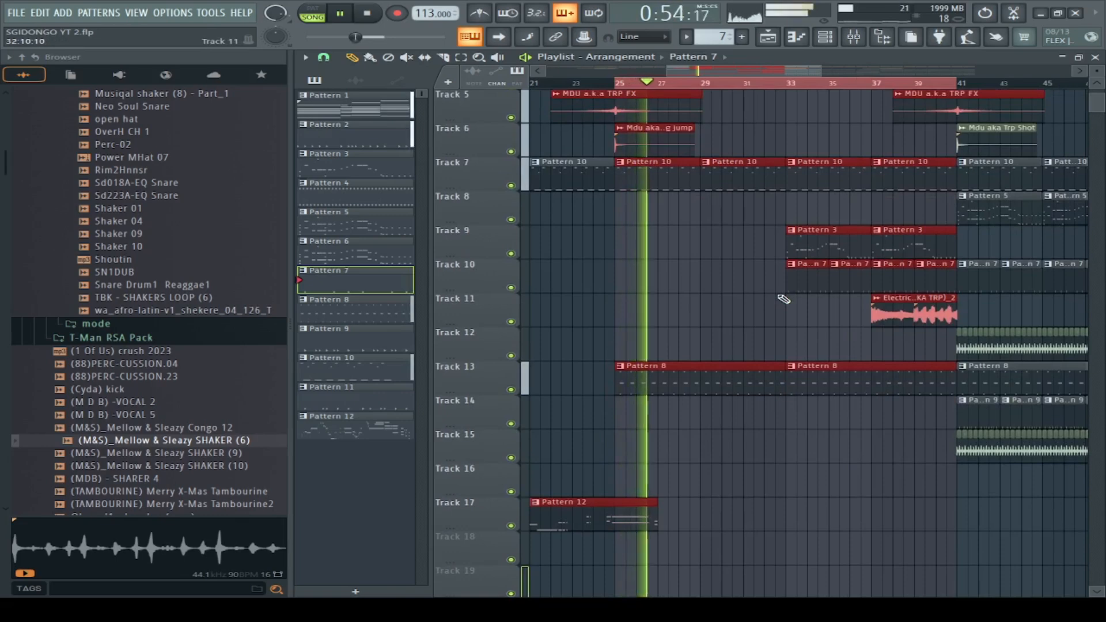
left_click(769, 84)
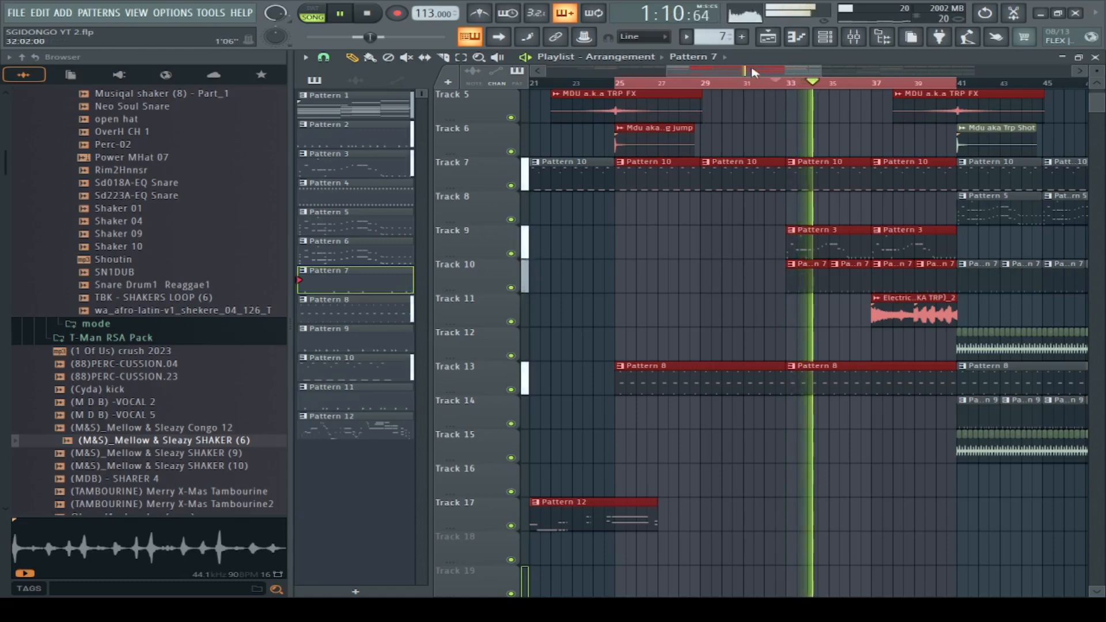
left_click_drag(755, 73, 817, 78)
scroll(742, 213, "up", 2)
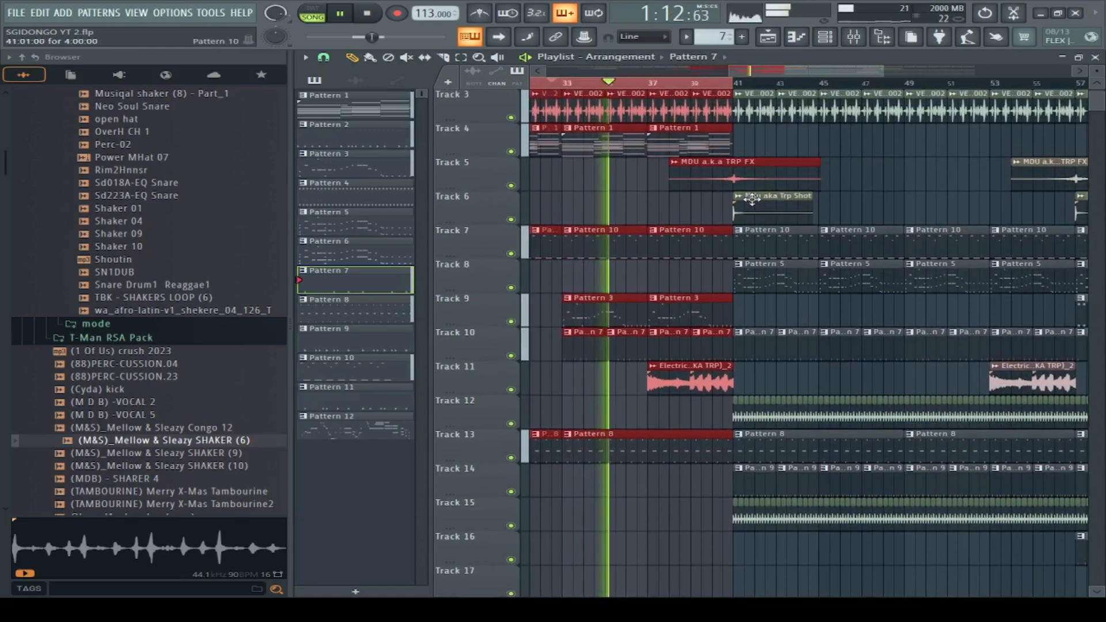
scroll(752, 199, "up", 2)
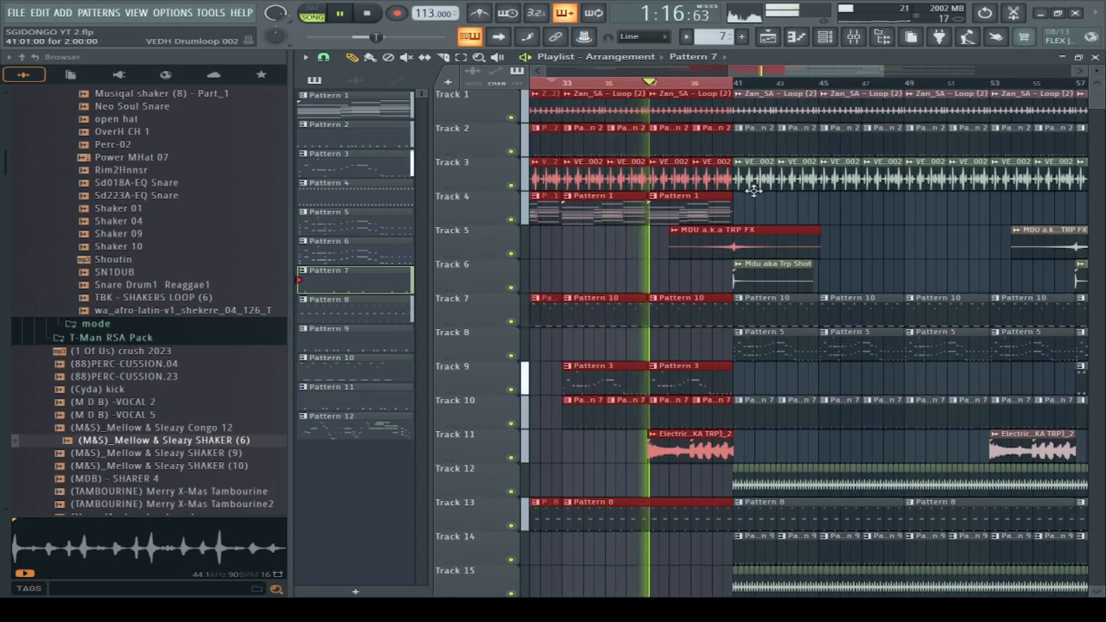
key("space")
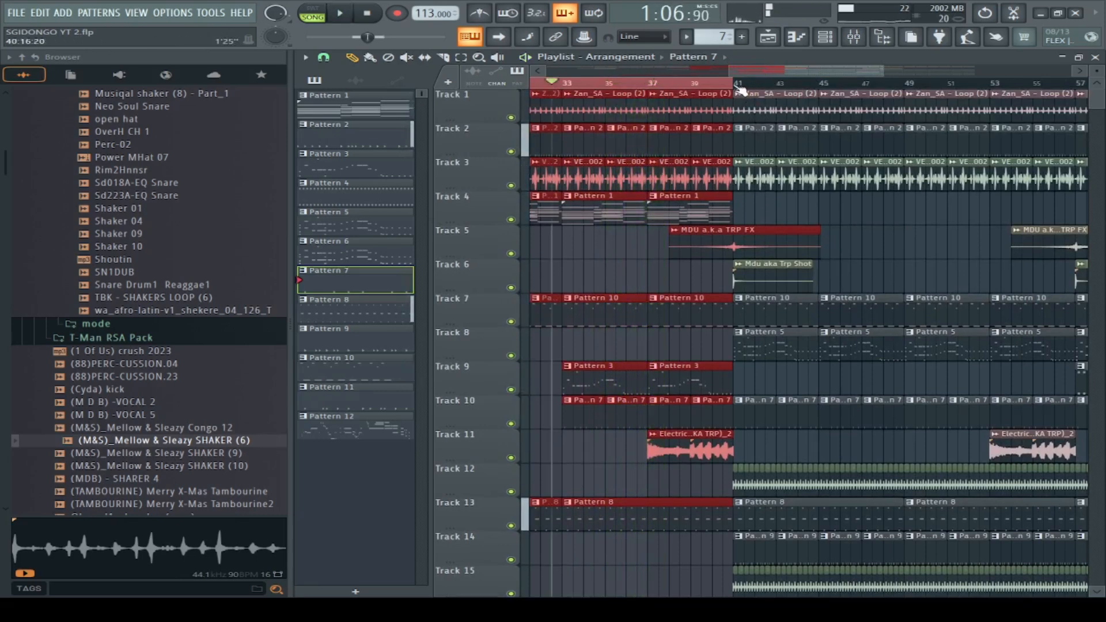
Step: Select bars 41 to 56 of the playlist, solo Track 8 and play its Pattern 5 clips
left_click_drag(741, 90, 943, 146)
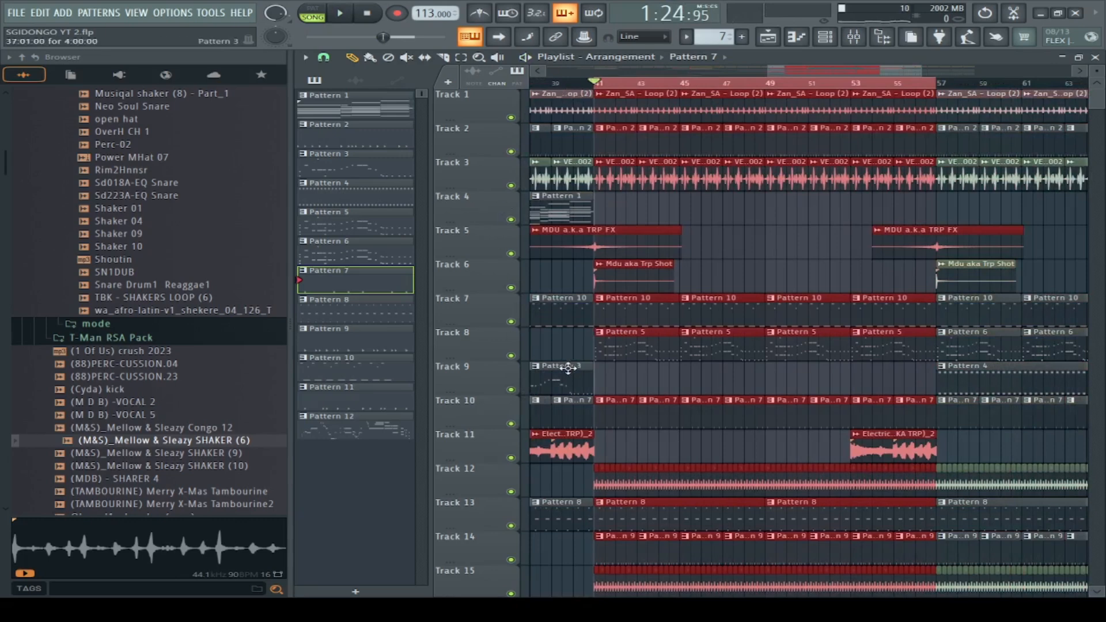
right_click(513, 356)
key("space")
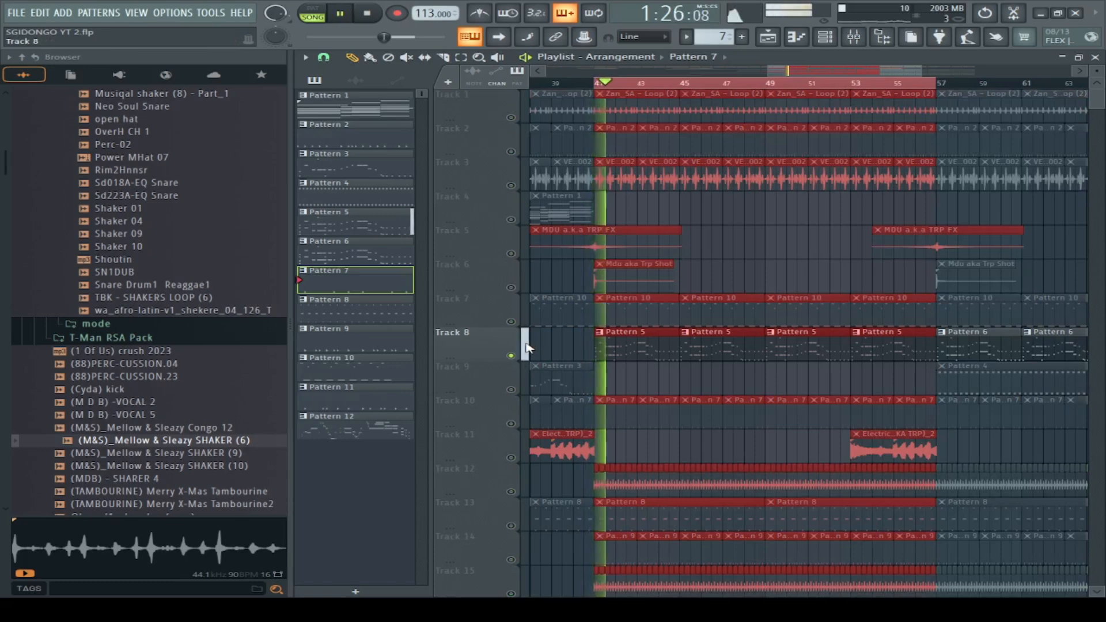
Step: Open Pattern 5, show its tube bass and MDU3 notes in the channel rack, and stop playback
double_click(630, 348)
left_click(824, 37)
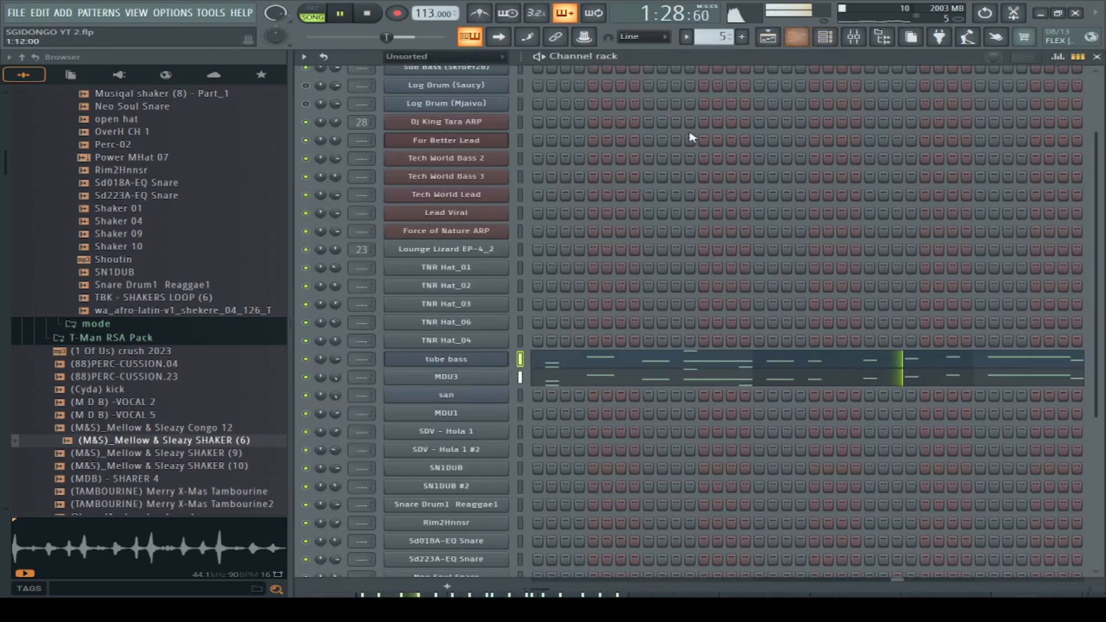
key("space")
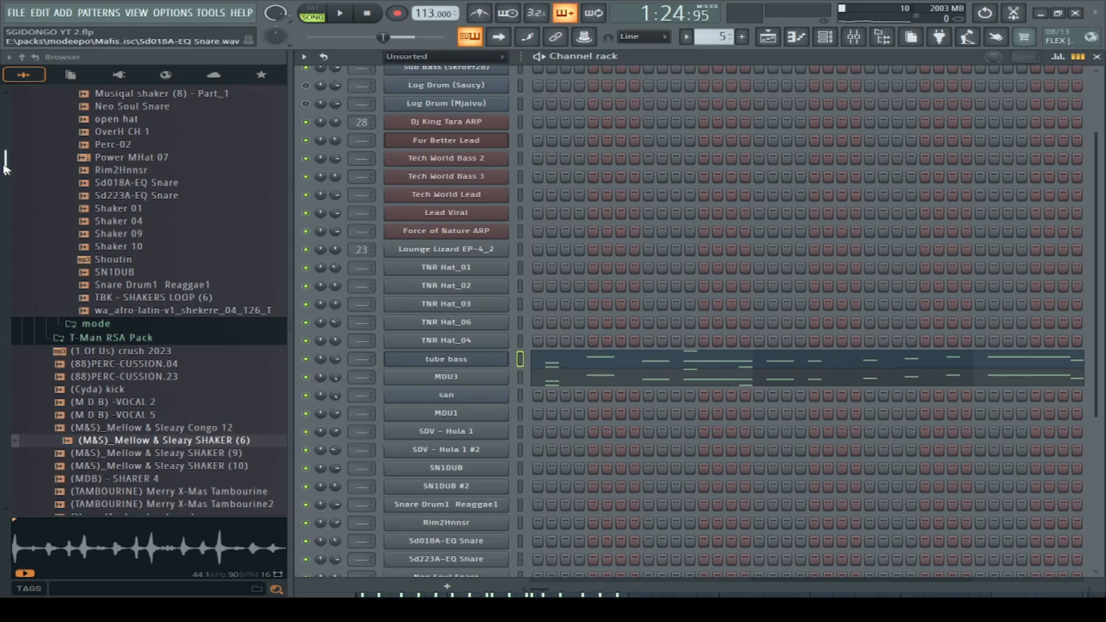
Step: Collapse the JOZI PACKS folder in the browser and expand packs > combo exclusive lops to show its samples
left_click_drag(5, 169, 6, 87)
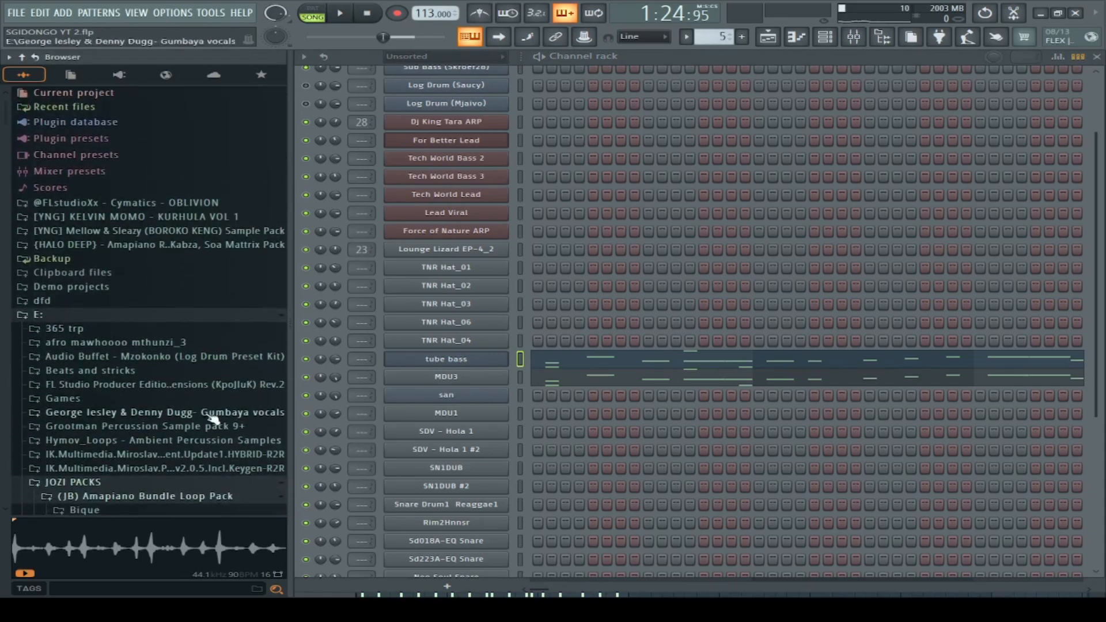
left_click(118, 484)
scroll(115, 440, "down", 3)
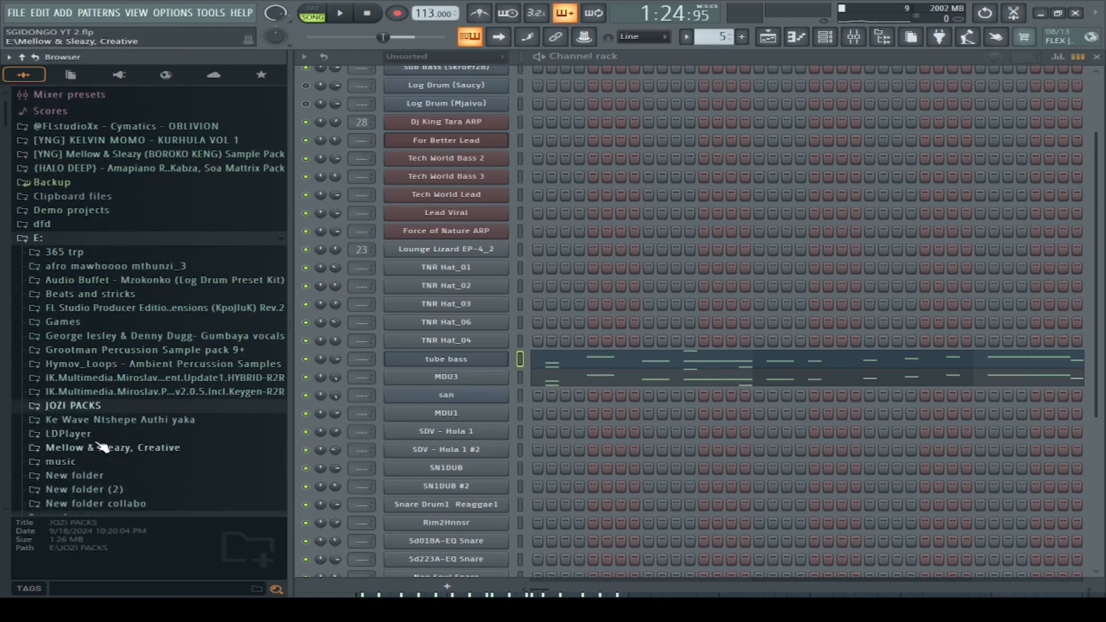
scroll(99, 471, "down", 6)
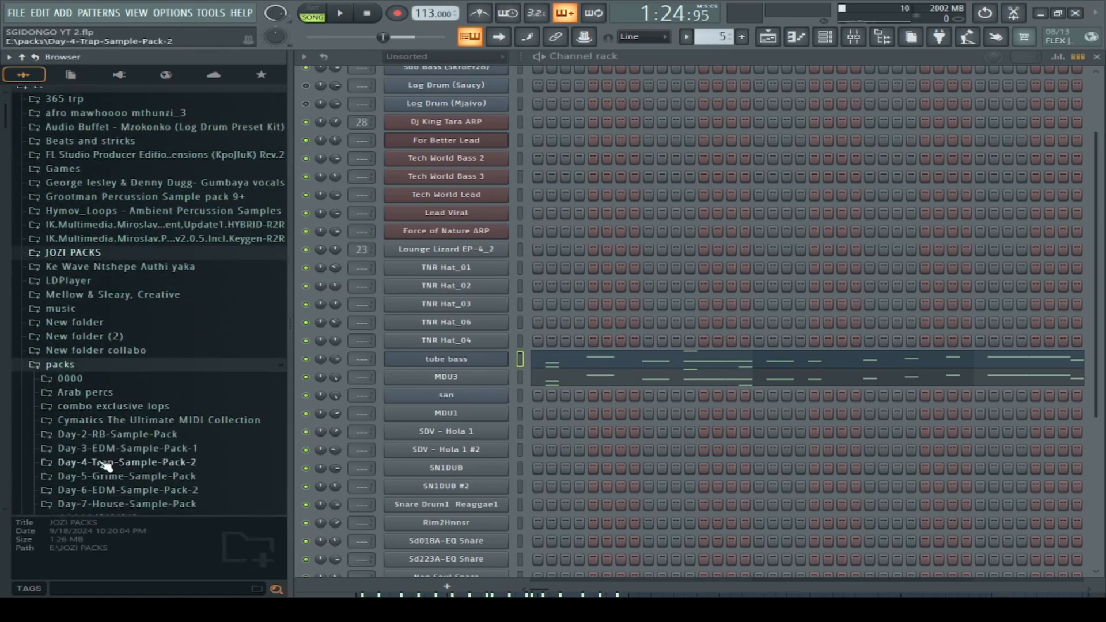
left_click(99, 409)
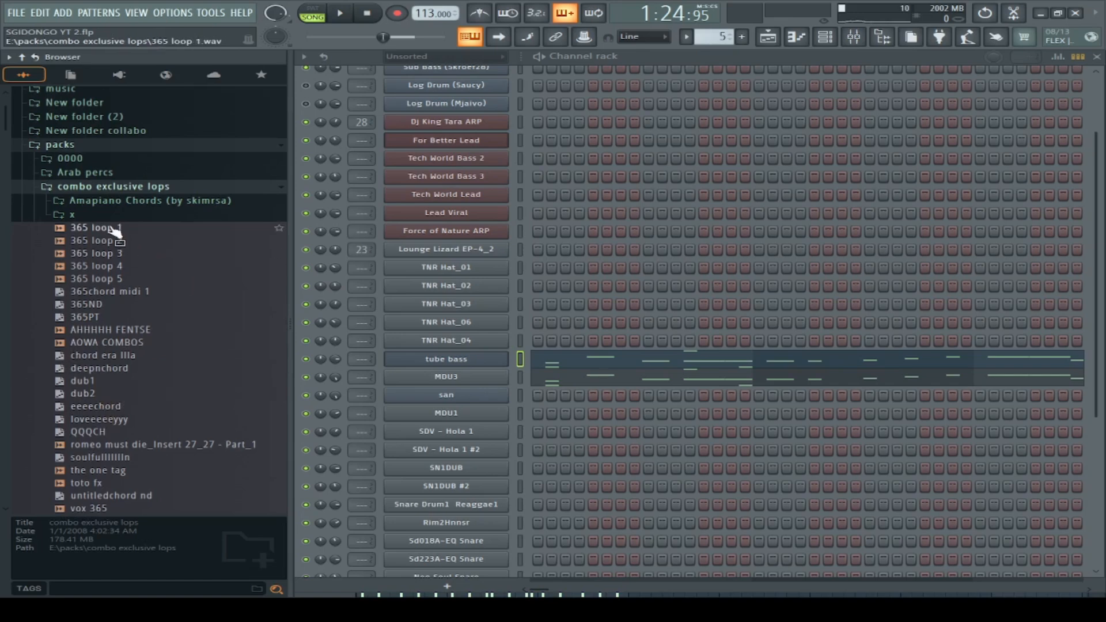
Step: Audition the samples 365 loop 1 through 365 loop 5 and AOWA COMBOS in the combo exclusive lops folder
left_click(113, 231)
left_click(122, 242)
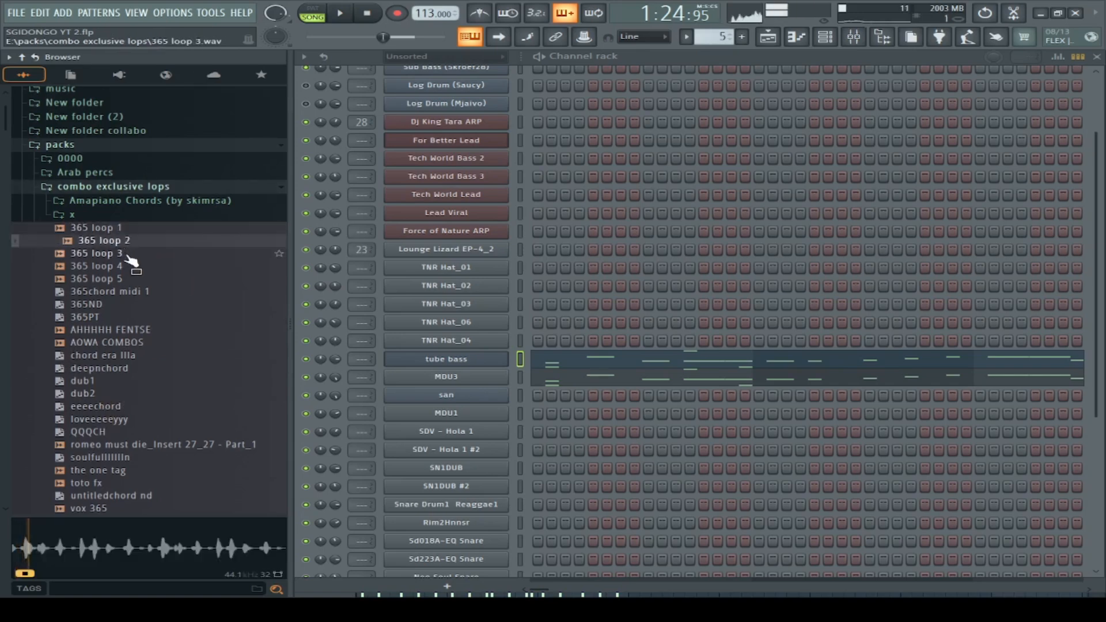
left_click(129, 255)
left_click(128, 270)
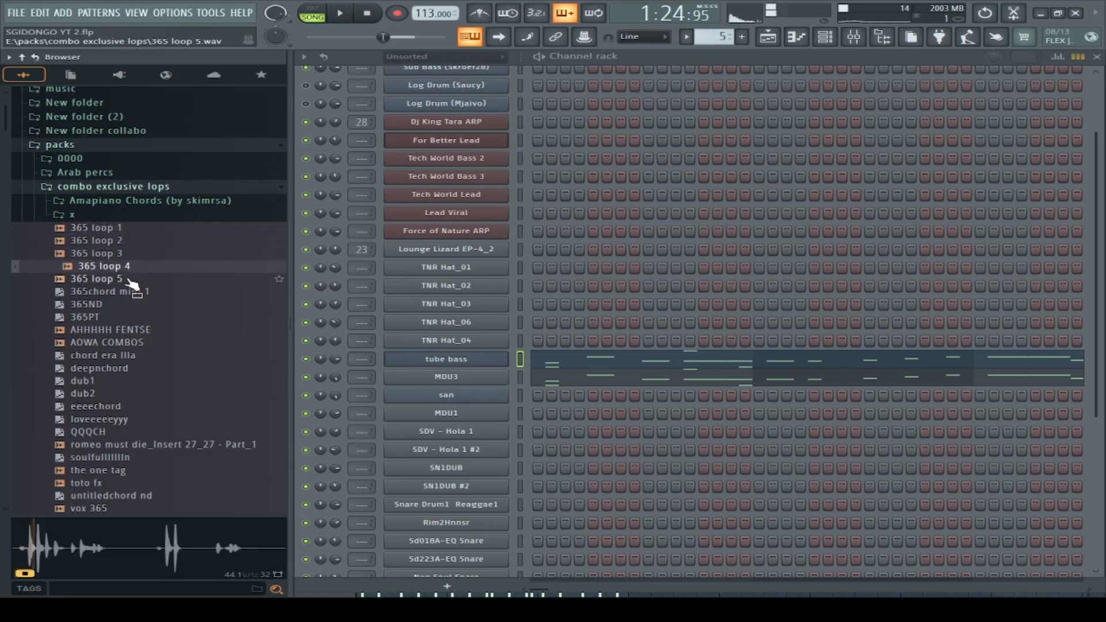
left_click(129, 280)
left_click(118, 343)
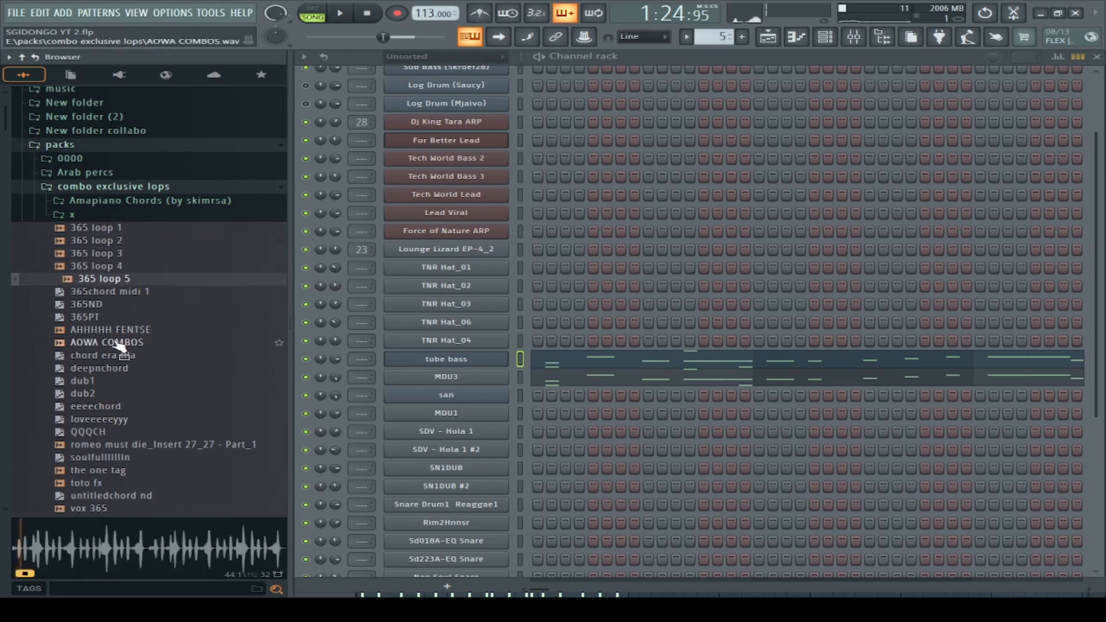
Step: Audition the samples the one tag, toto fx and vox 365 in the same folder
scroll(117, 345, "down", 2)
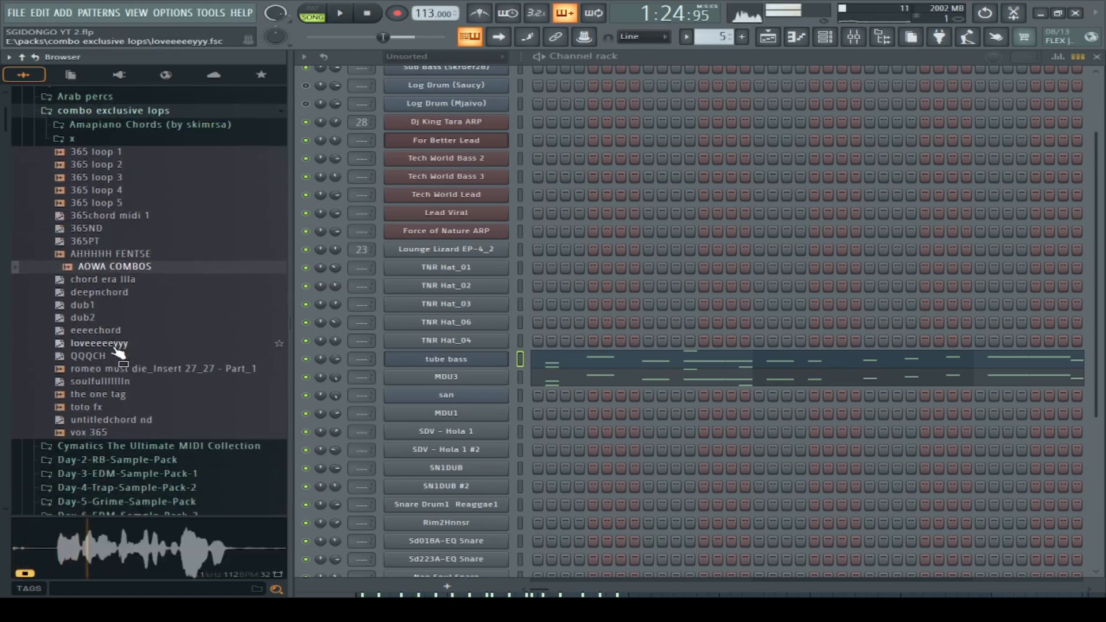
left_click(105, 394)
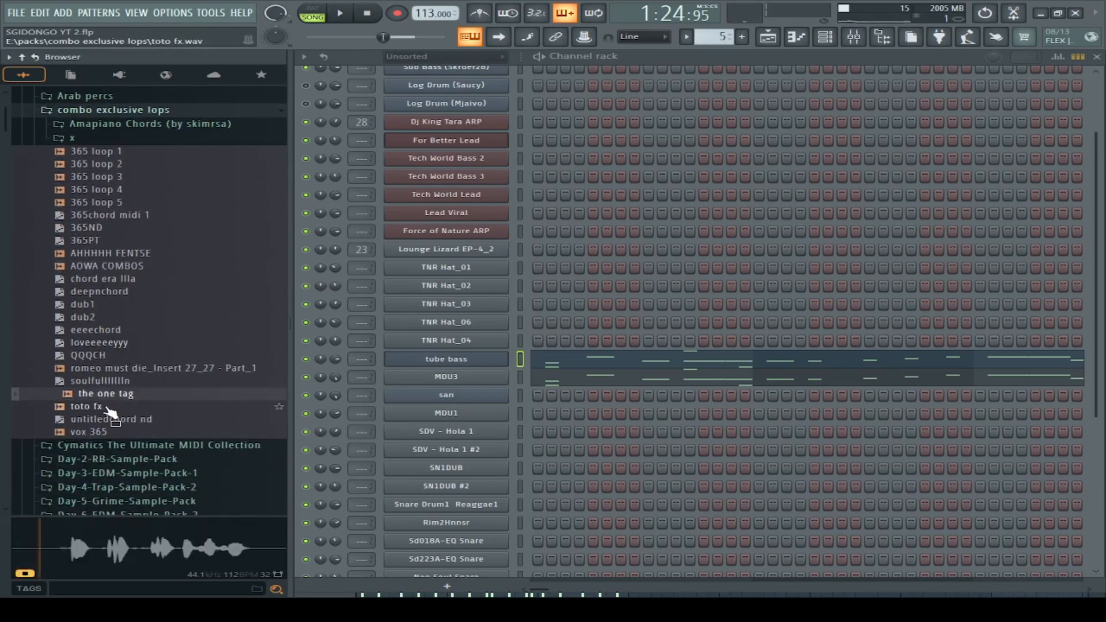
left_click(106, 407)
left_click(104, 433)
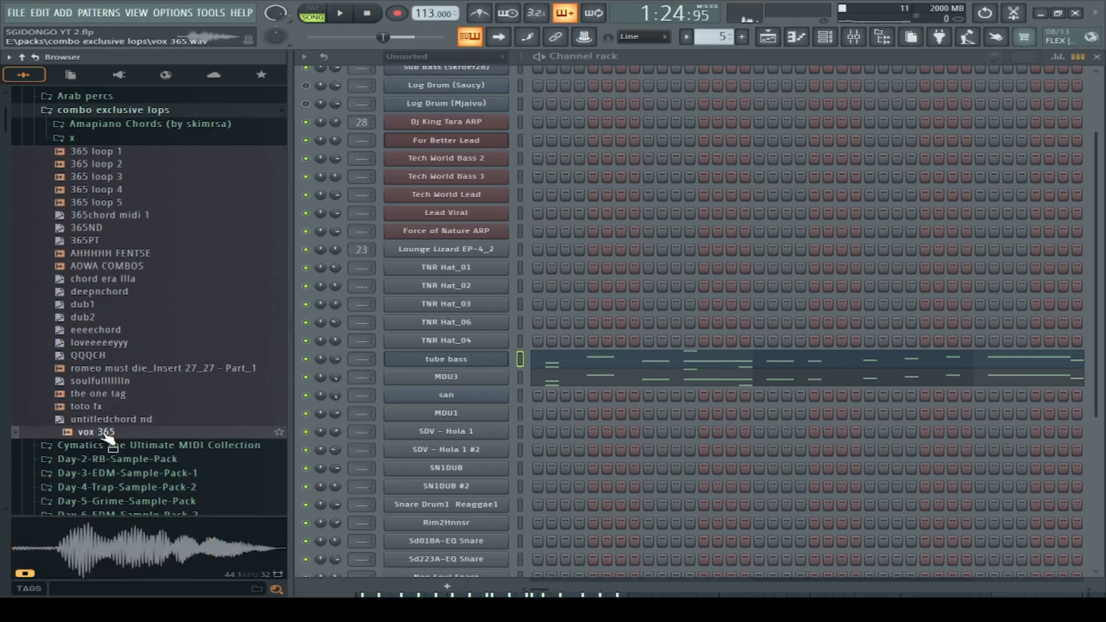
Step: Preview the folder's chord score files, including dub2 and QQQCH
left_click(121, 279)
left_click(110, 266)
left_click(128, 280)
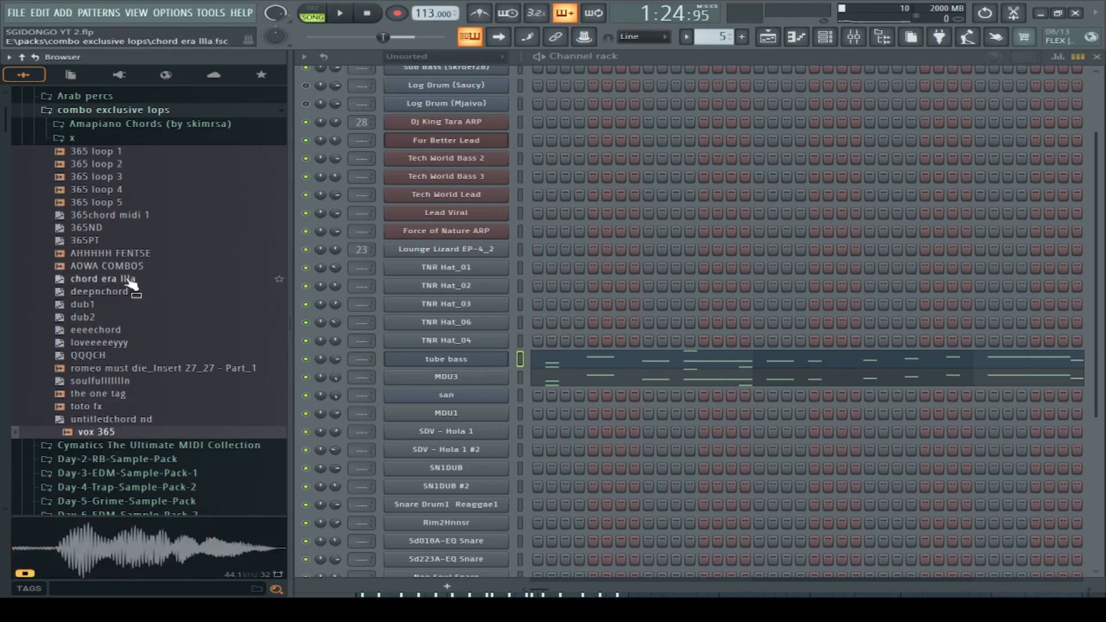
left_click(129, 292)
left_click(123, 318)
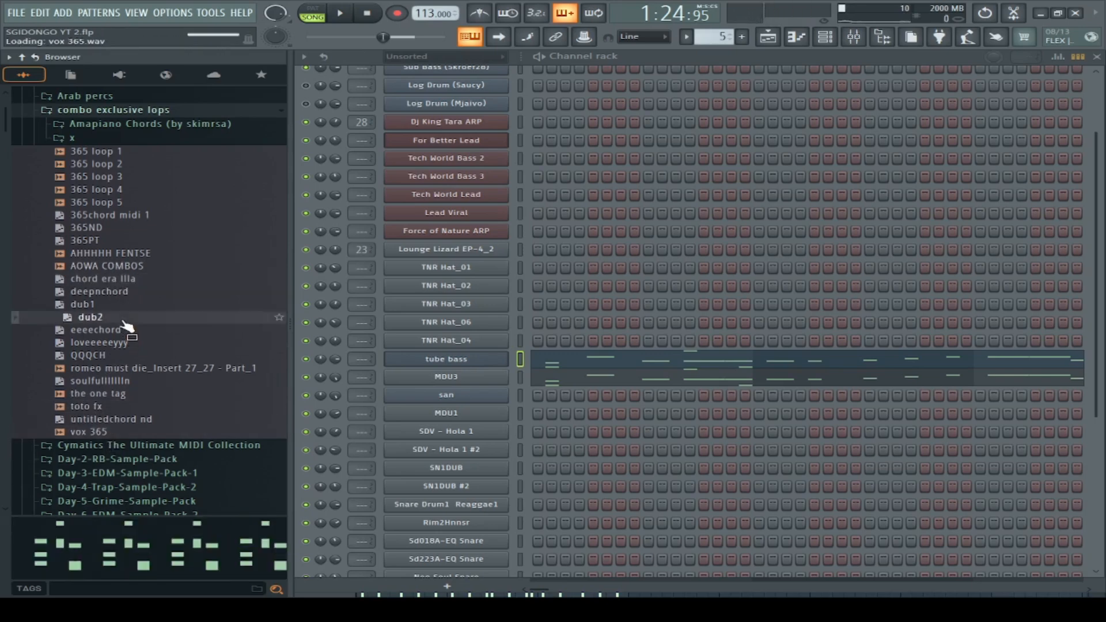
left_click(120, 355)
left_click(98, 217)
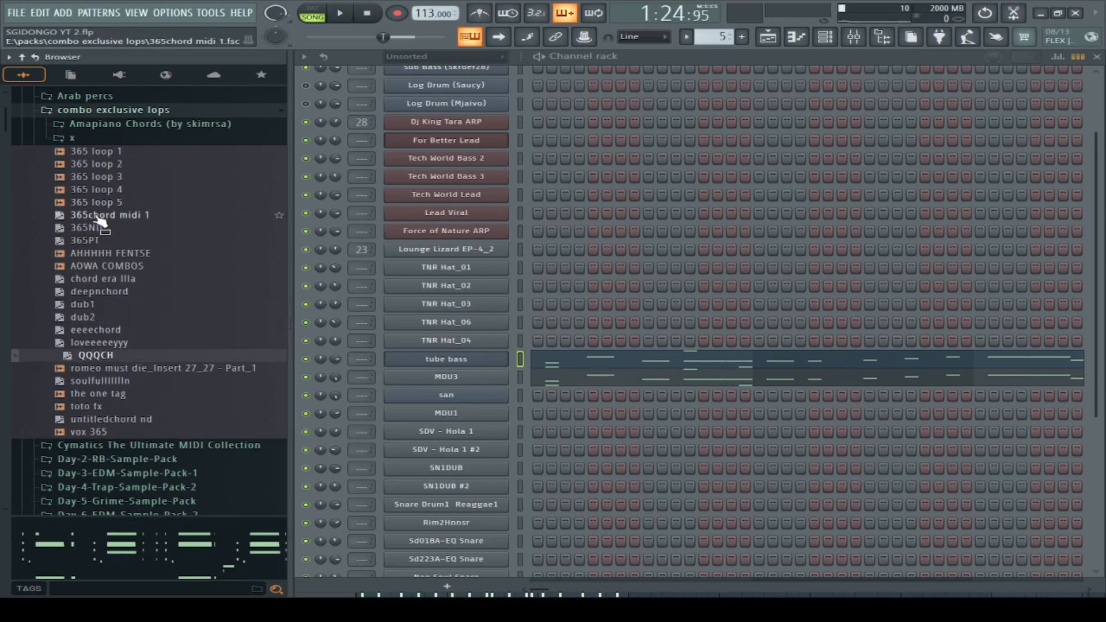
Step: Expand the nested x folder to show its Street fighter recordings, and collapse it again
left_click(116, 139)
left_click(115, 152)
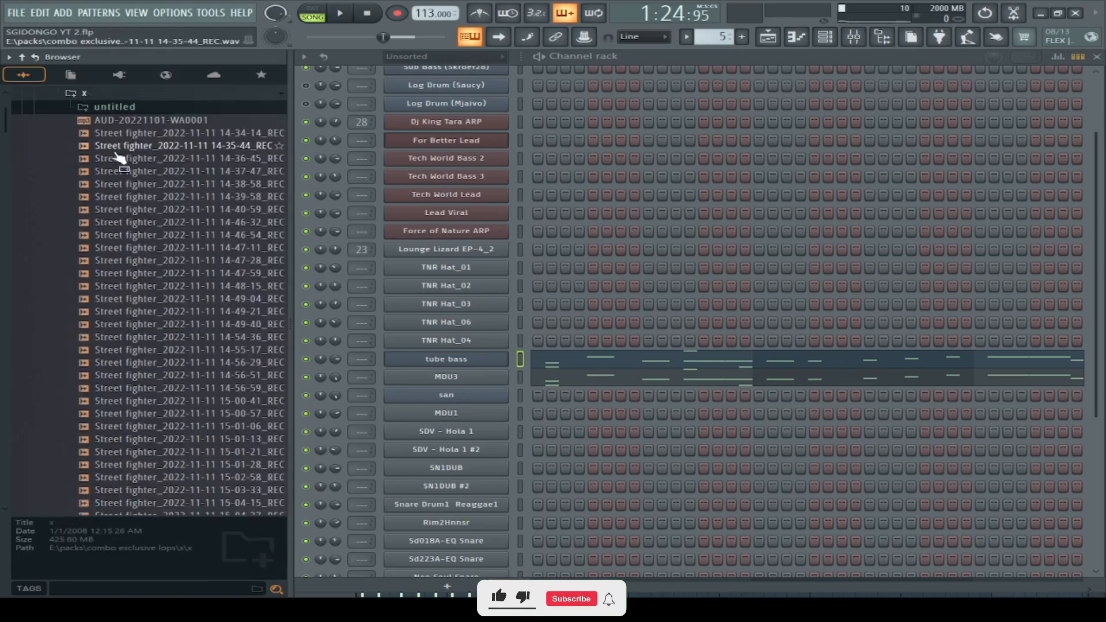
left_click(151, 93)
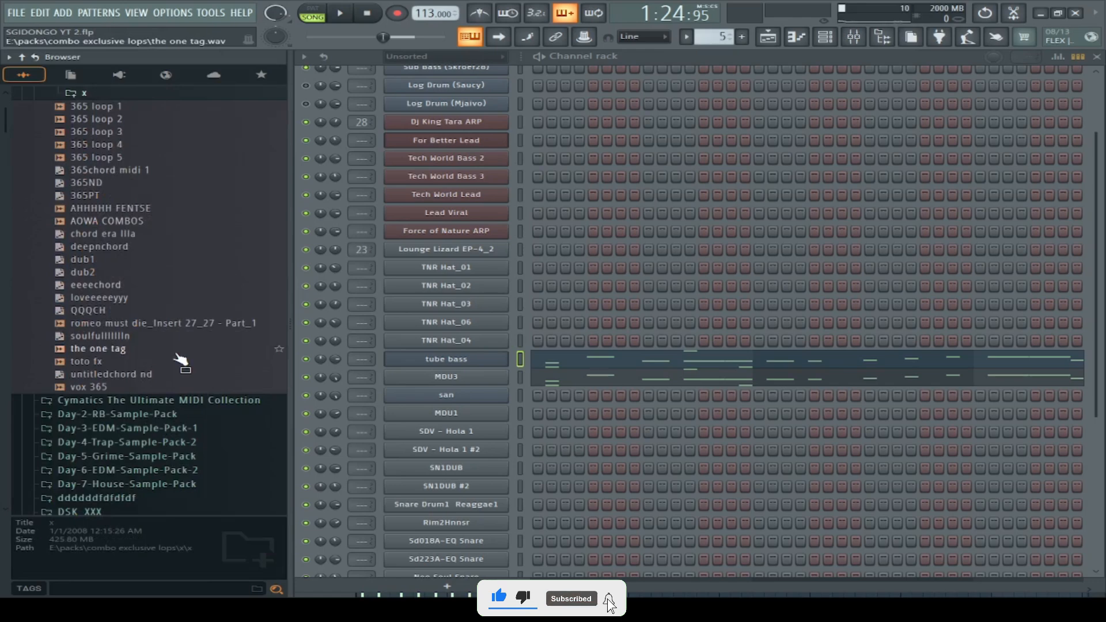
Step: Play the song from bar 41 with Track 8 soloed and bring up the playlist
left_click_drag(181, 360, 442, 369)
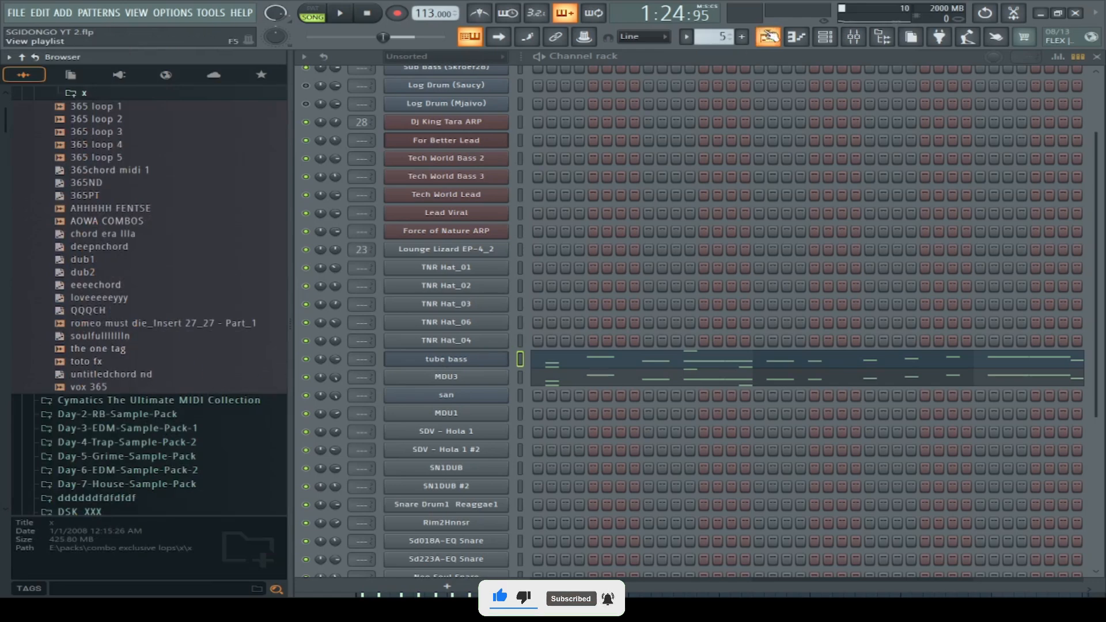
left_click(768, 36)
left_click(768, 36)
key("space")
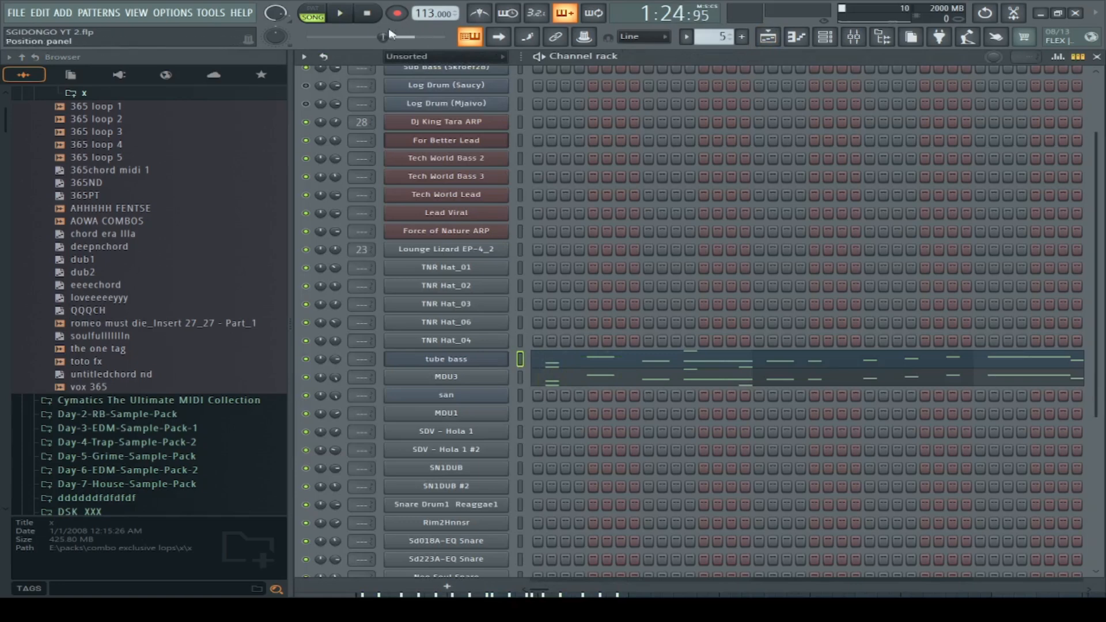
left_click(346, 19)
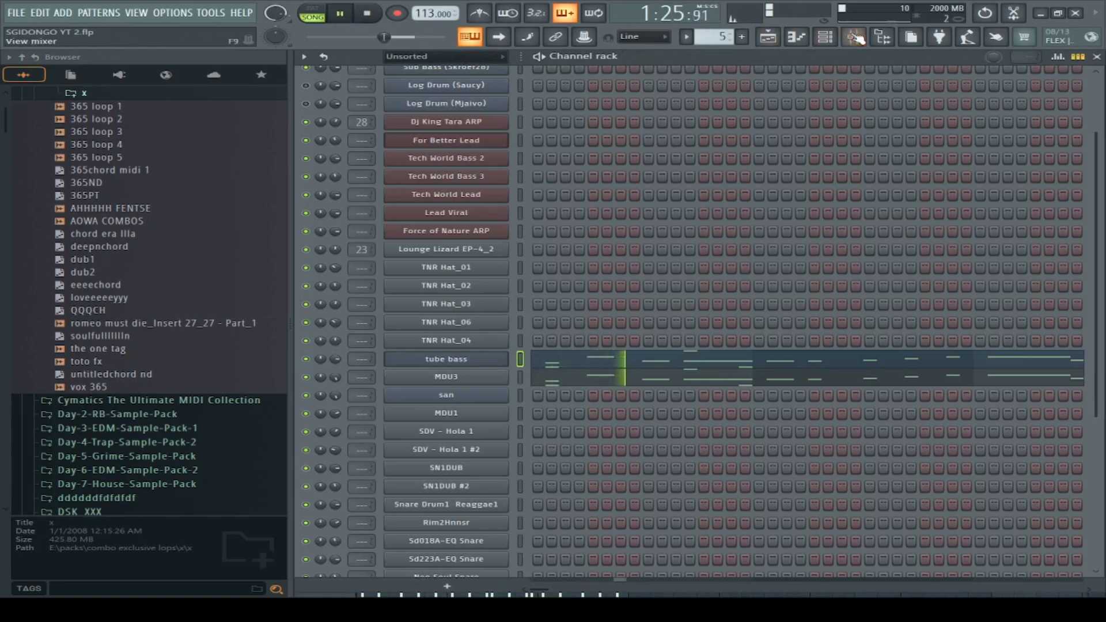
left_click(775, 38)
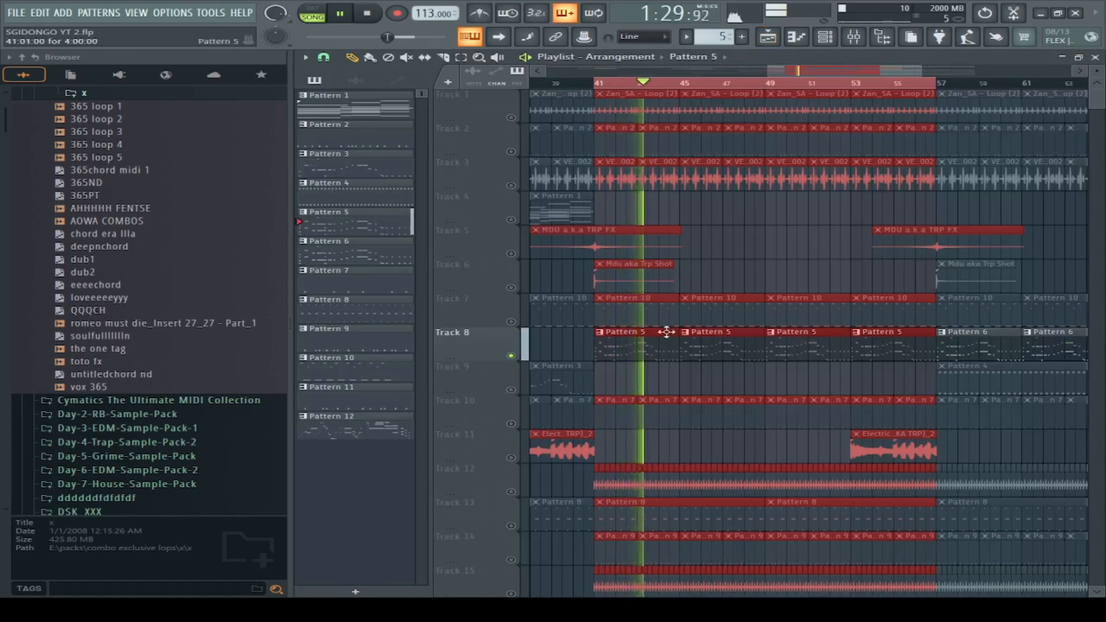
Step: Unmute Tracks 10, 7, 3, 2 and 1 one after another while the song plays
left_click(511, 423)
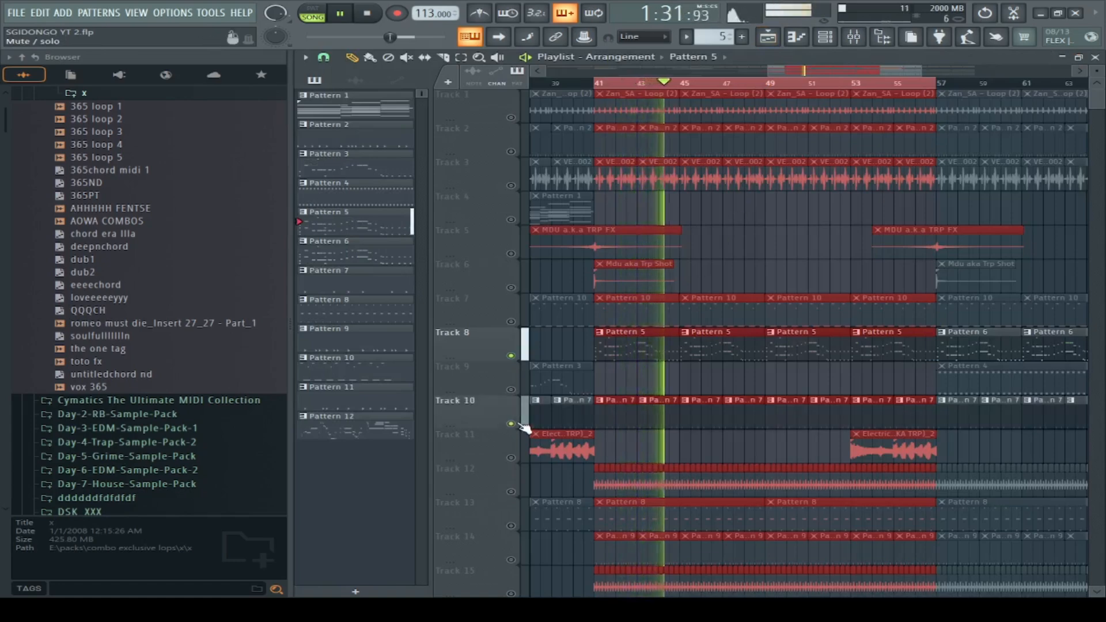
left_click(510, 322)
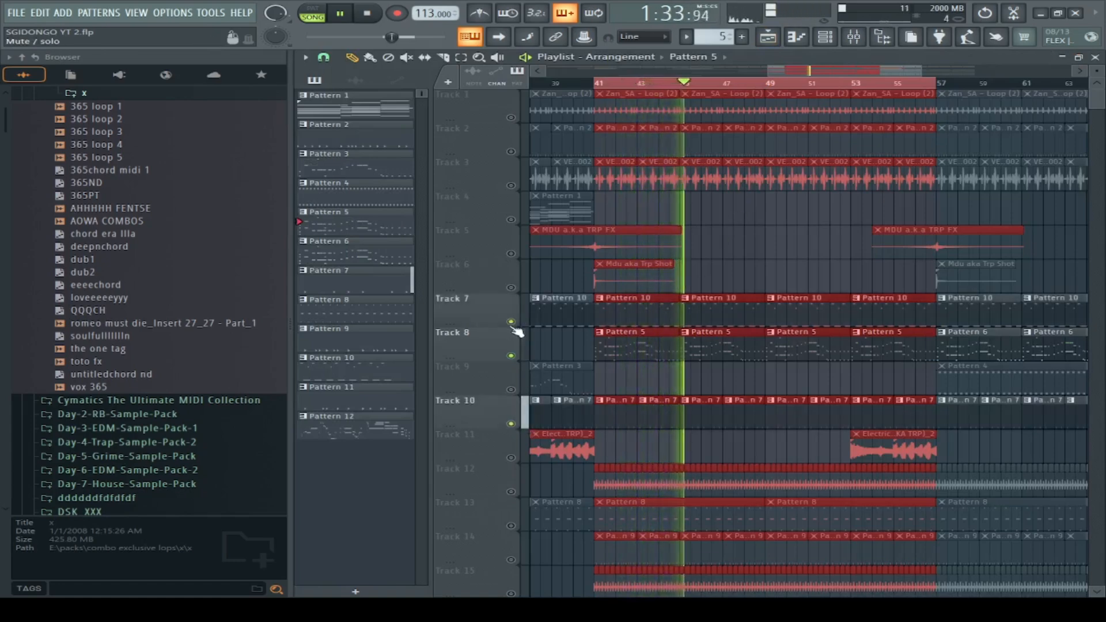
left_click(511, 185)
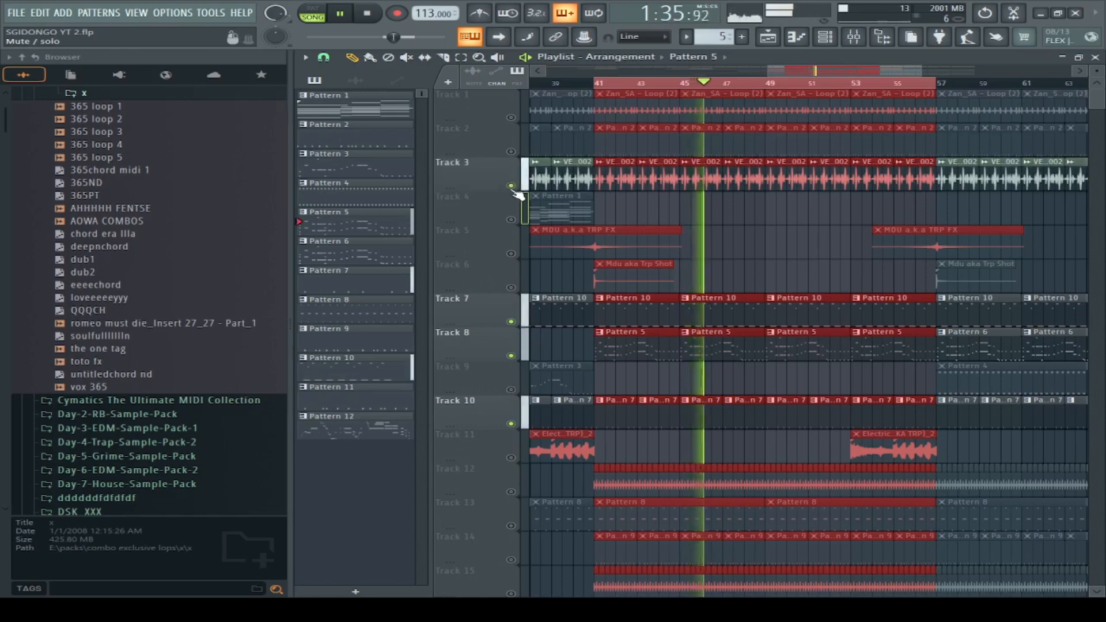
left_click(511, 151)
left_click(511, 117)
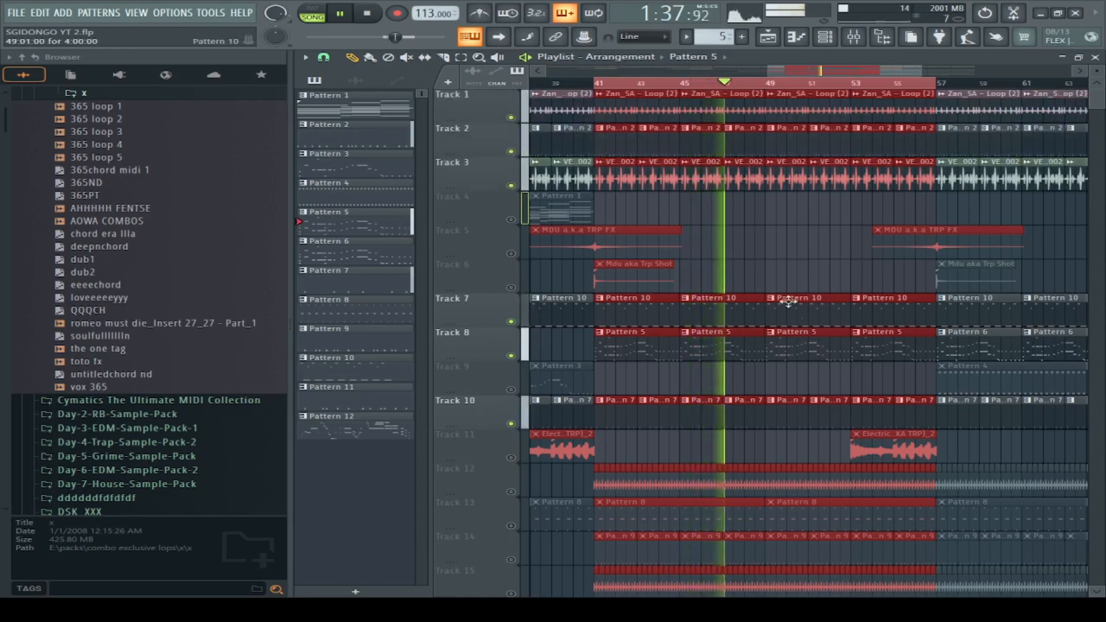
Step: Unmute Tracks 12, 13 and 15 one by one during playback, and stop the song
scroll(516, 424, "down", 2)
left_click(510, 423)
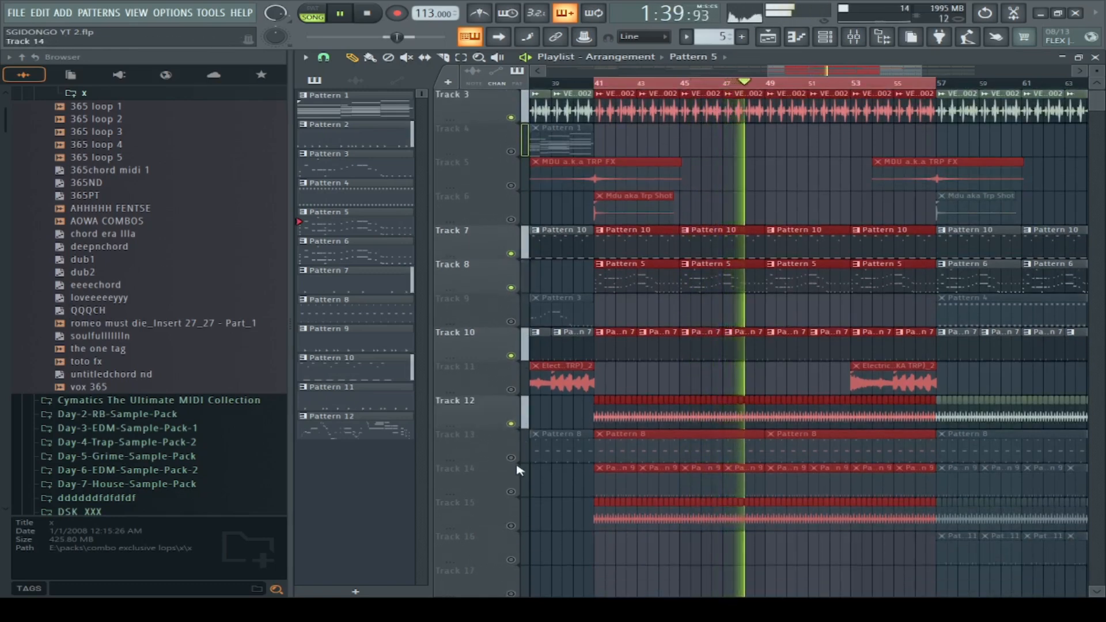
left_click(511, 458)
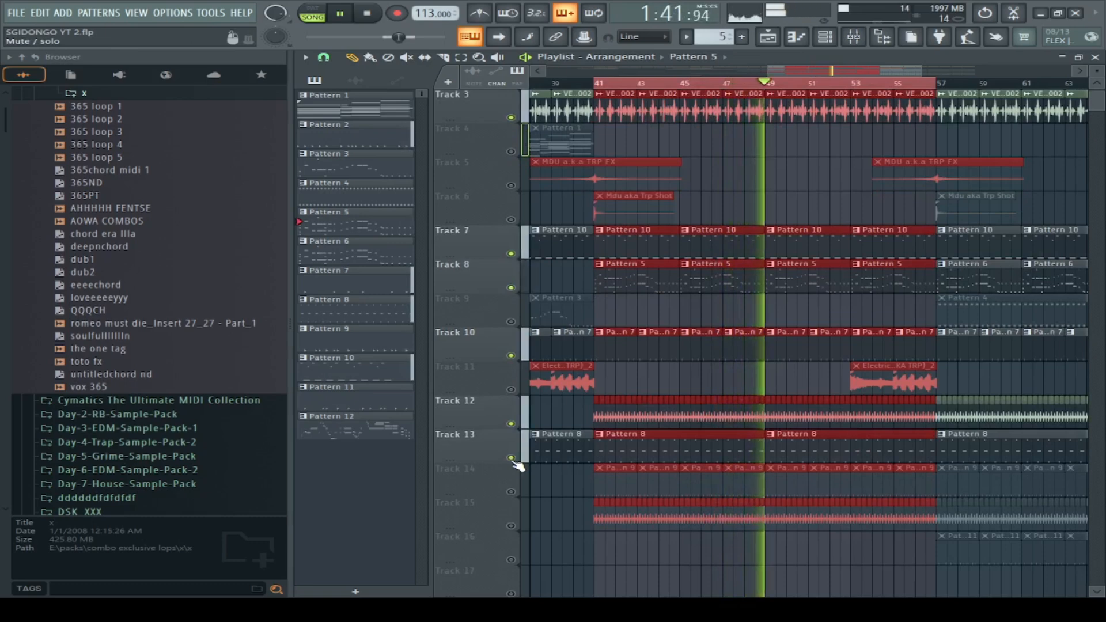
left_click(511, 526)
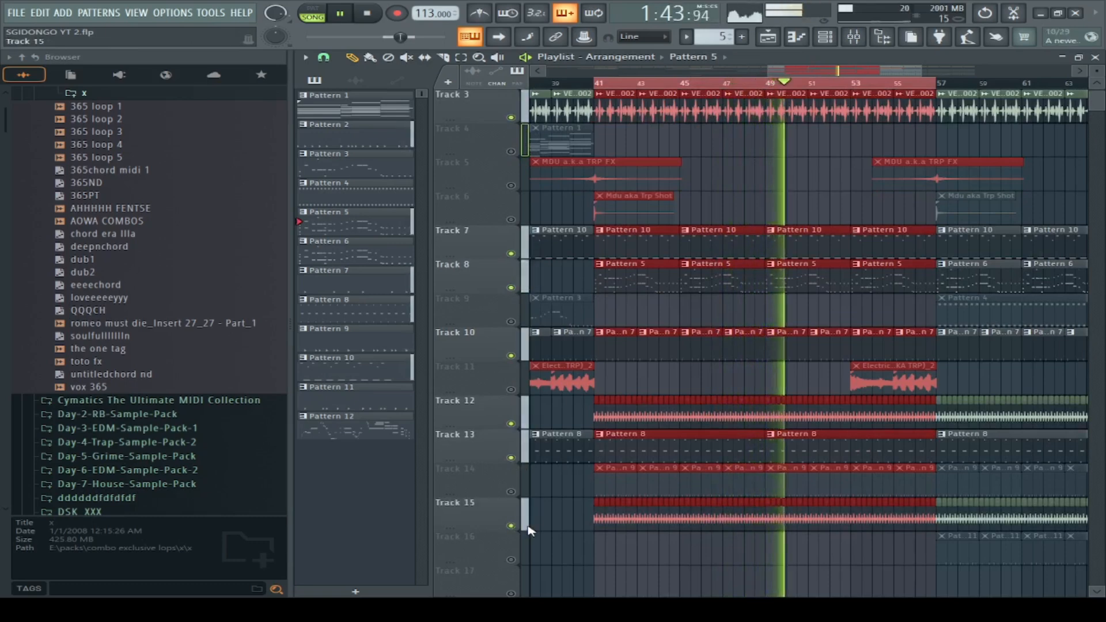
key("space")
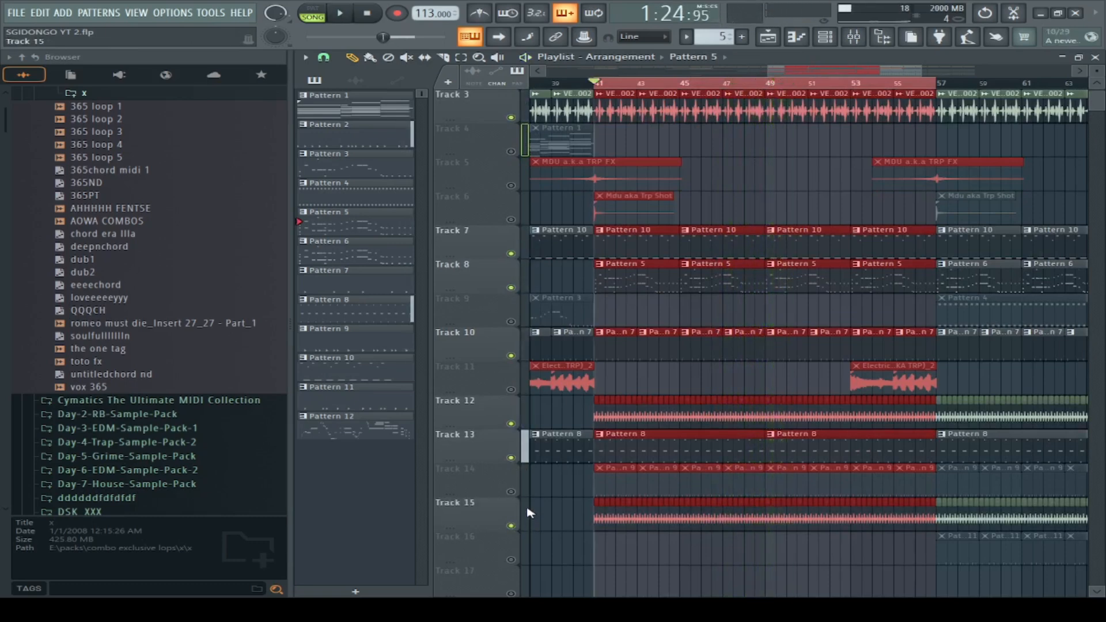
Step: Open the Shaker 10 audio clip on Track 15 to show its sample settings, and close its window
left_click(681, 421)
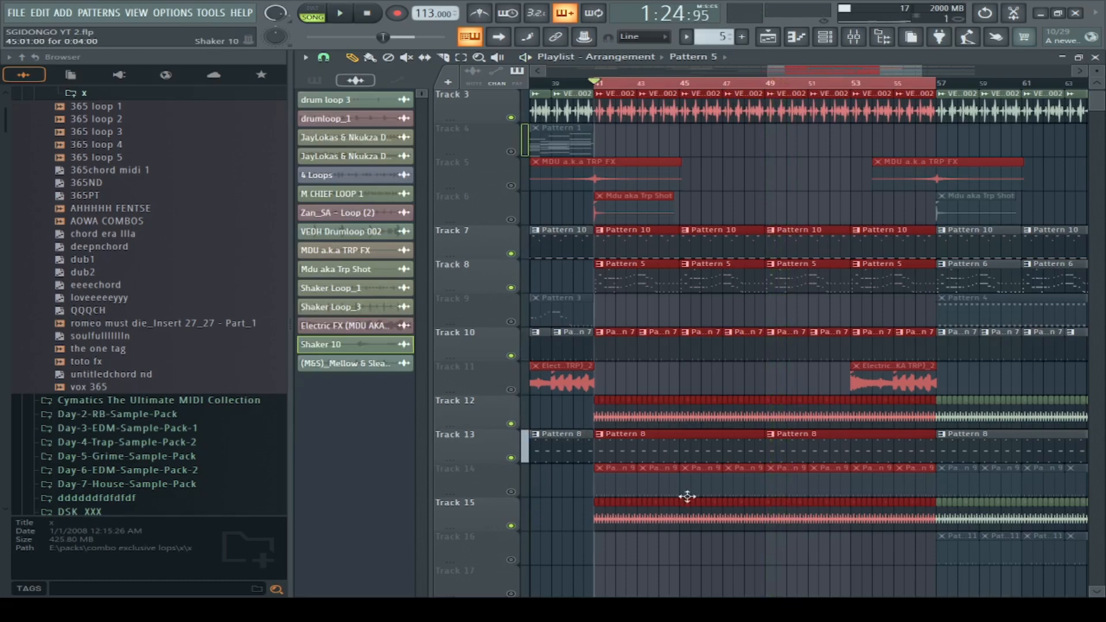
double_click(711, 525)
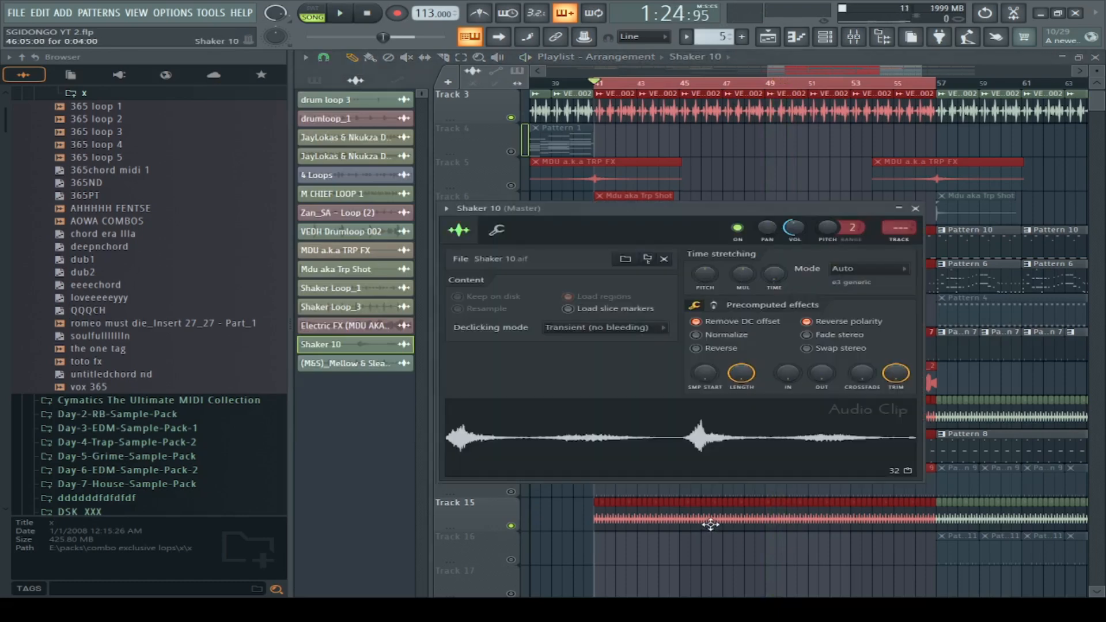
left_click(476, 522)
double_click(687, 421)
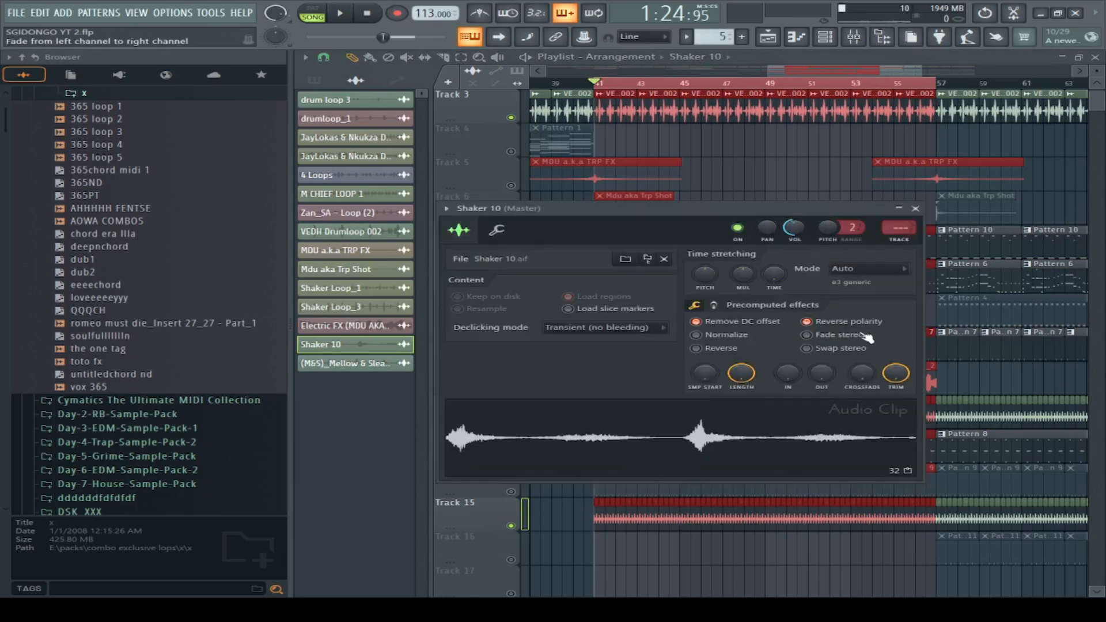
left_click(915, 208)
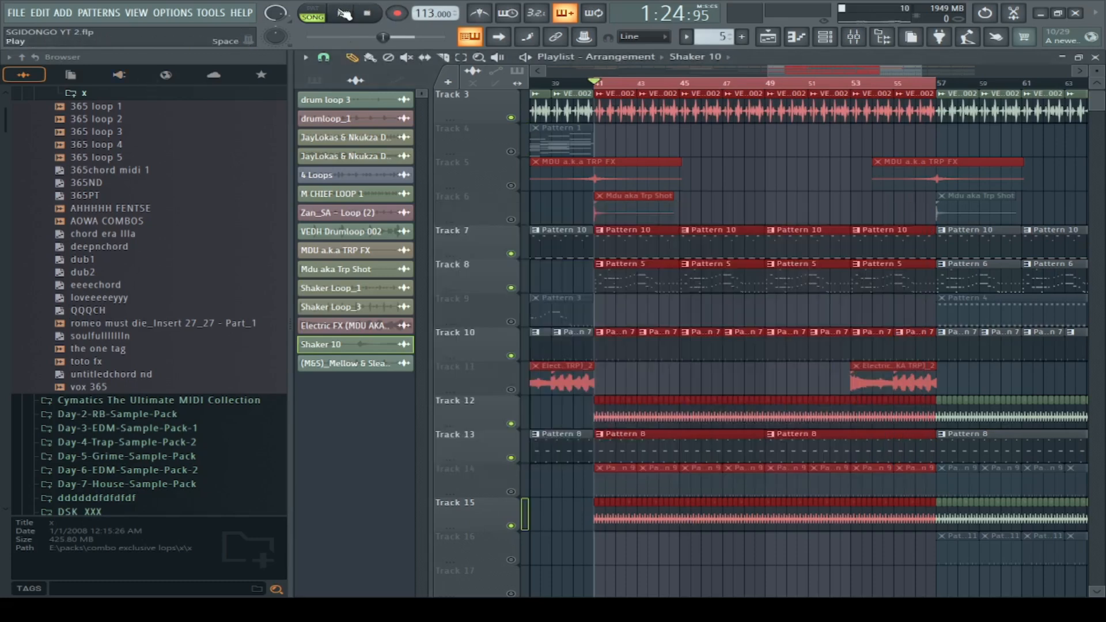
Step: Play from bar 41, view Pattern 9's Rim2Hnnsr notes in the piano roll, return to the playlist and stop playback
left_click(344, 14)
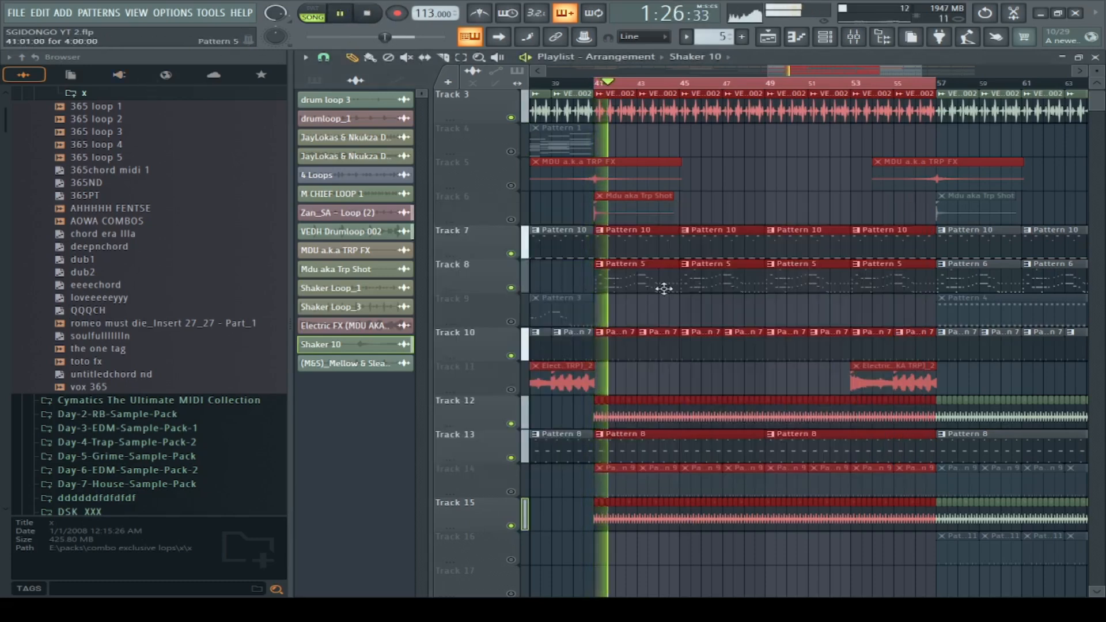
double_click(595, 518)
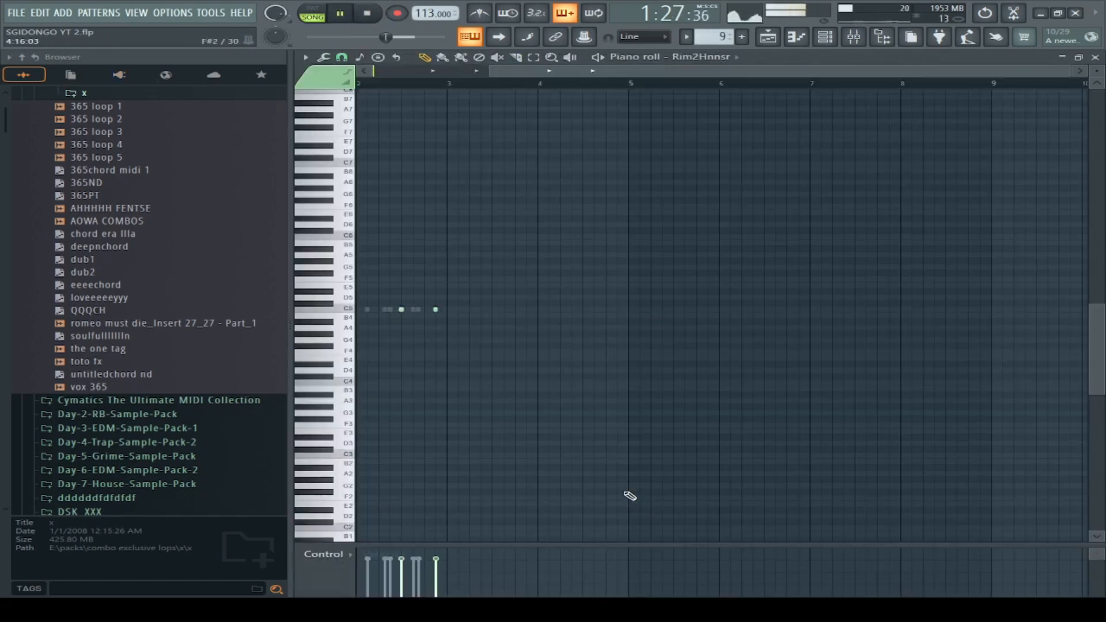
left_click(767, 38)
scroll(703, 188, "down", 1)
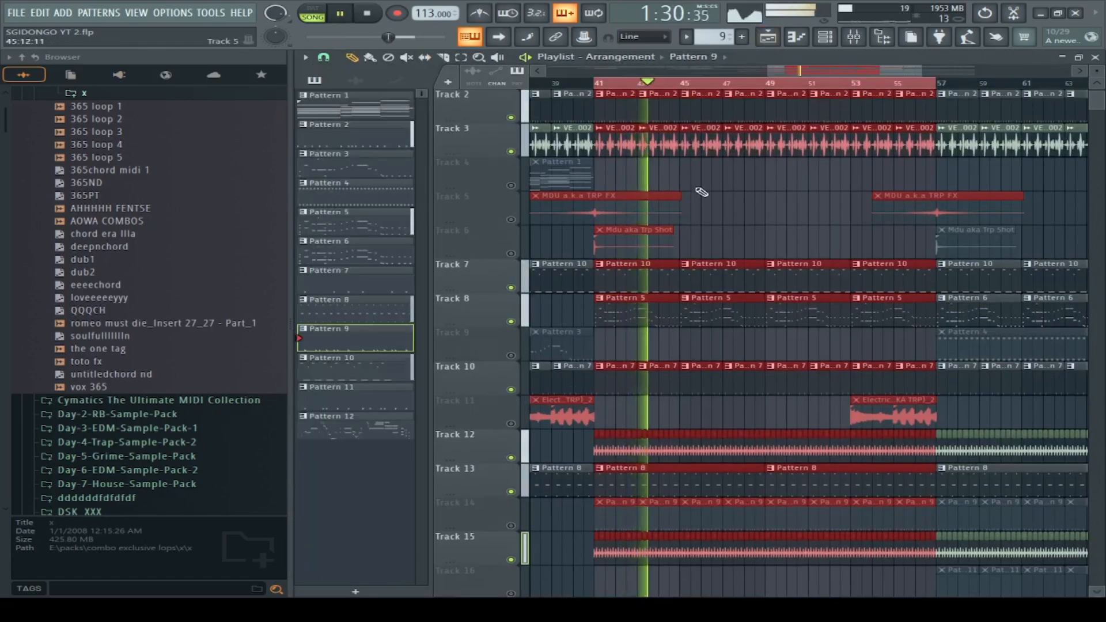
left_click(368, 13)
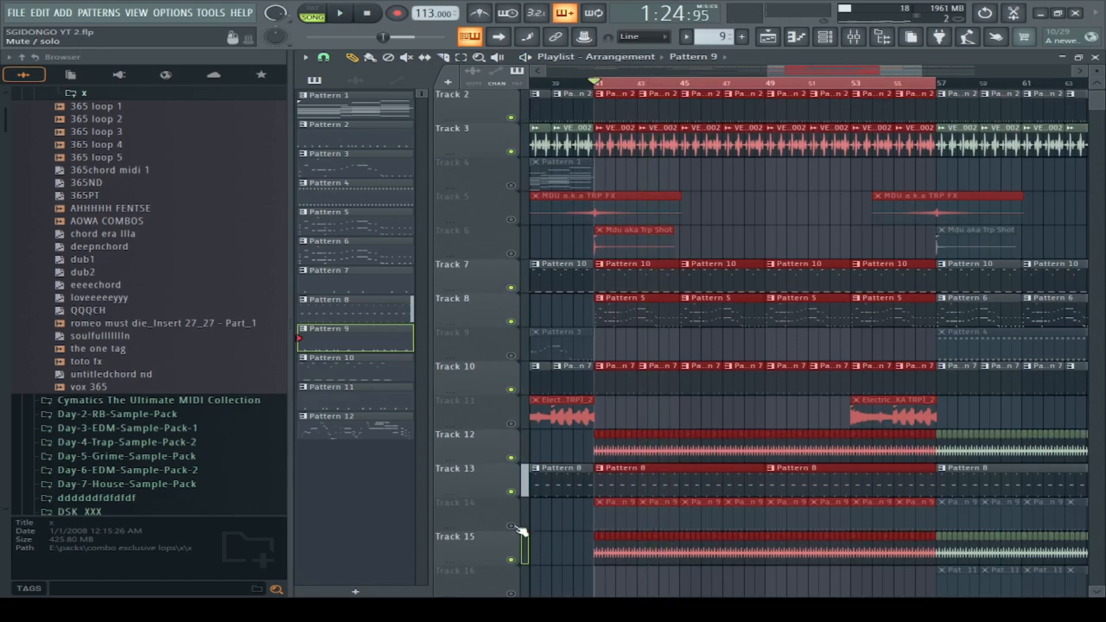
Step: Solo Track 14, play from bar 41, view Pattern 9's notes in the piano roll and steps in the channel rack, and return to the playlist
right_click(518, 526)
left_click(350, 14)
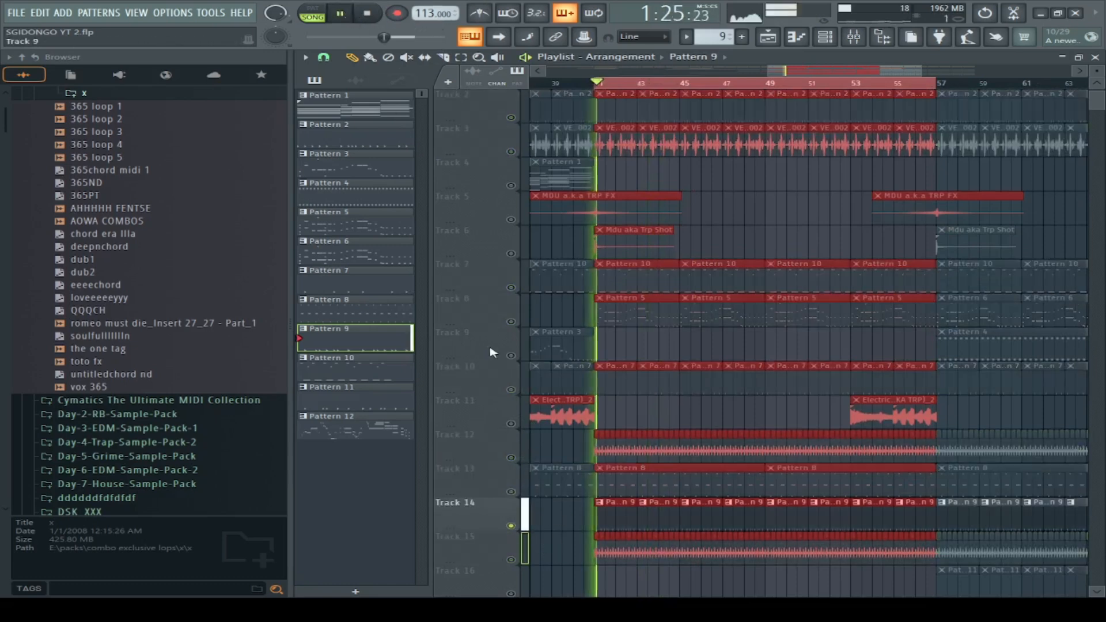
double_click(638, 522)
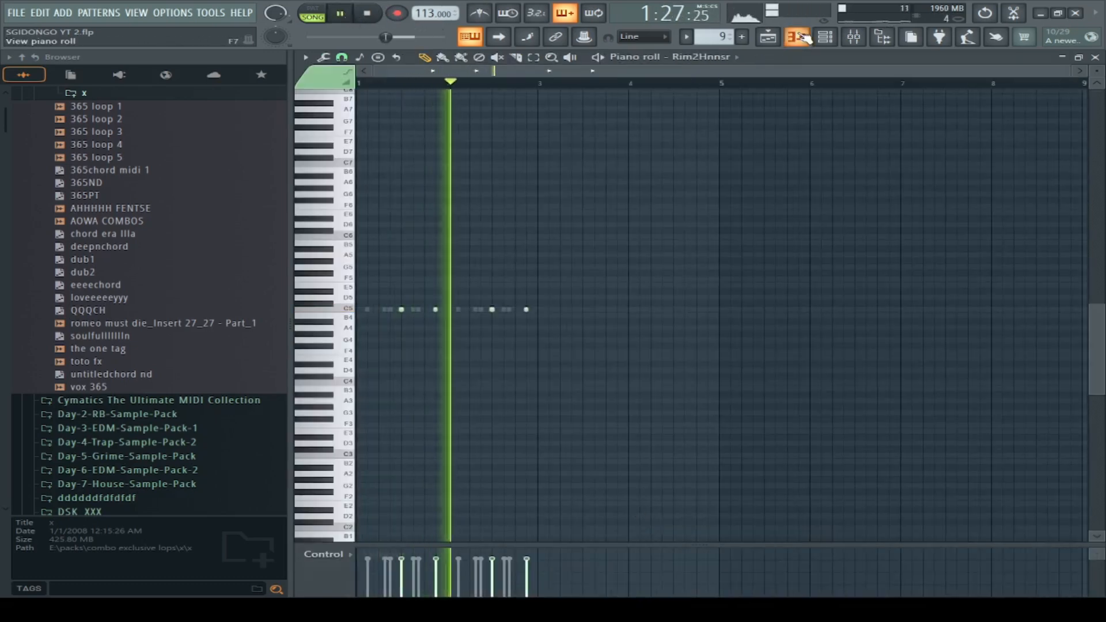
key("F6")
scroll(675, 469, "down", 3)
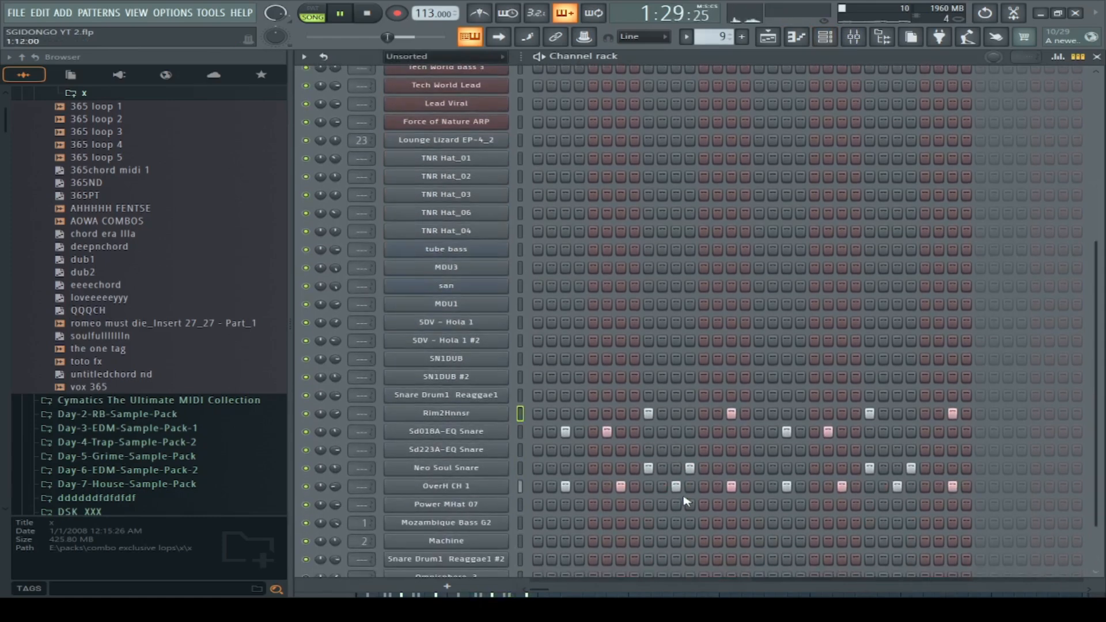
scroll(689, 508, "down", 1)
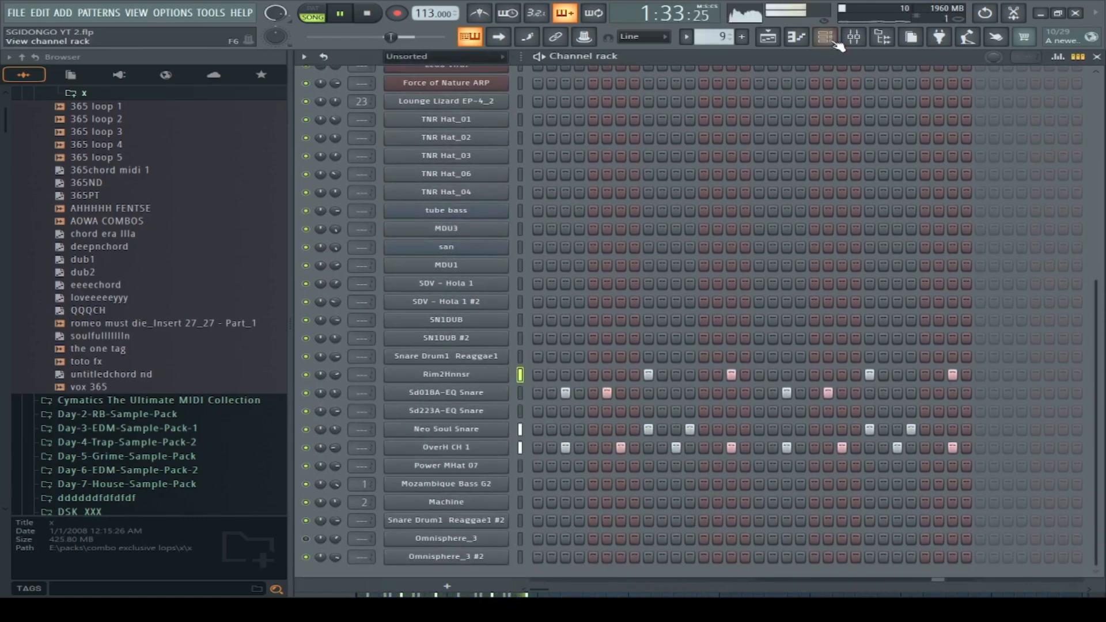
left_click(768, 36)
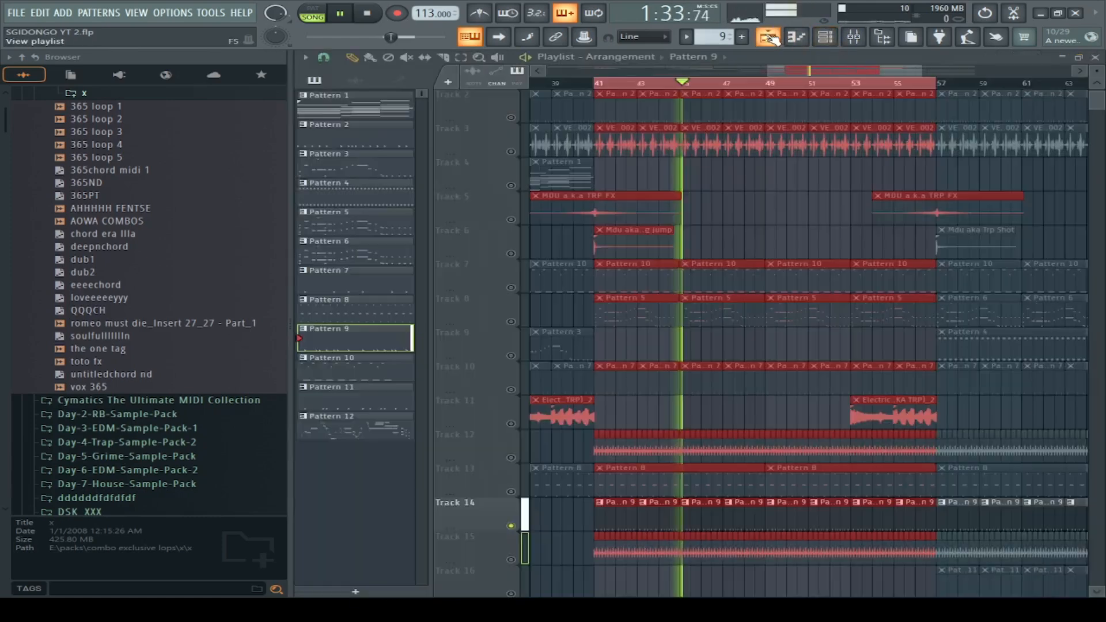
Step: Bring all tracks back in after the Track 14 solo, stop playback, and select bars 57 to 73 in the playlist
left_click(524, 531)
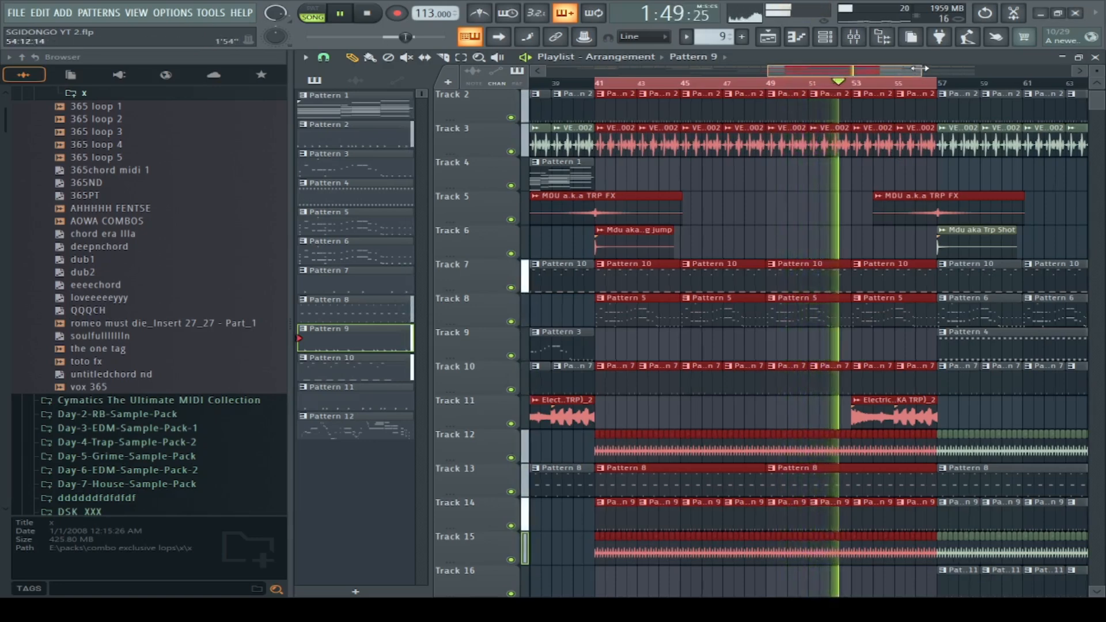
left_click_drag(919, 73, 973, 74)
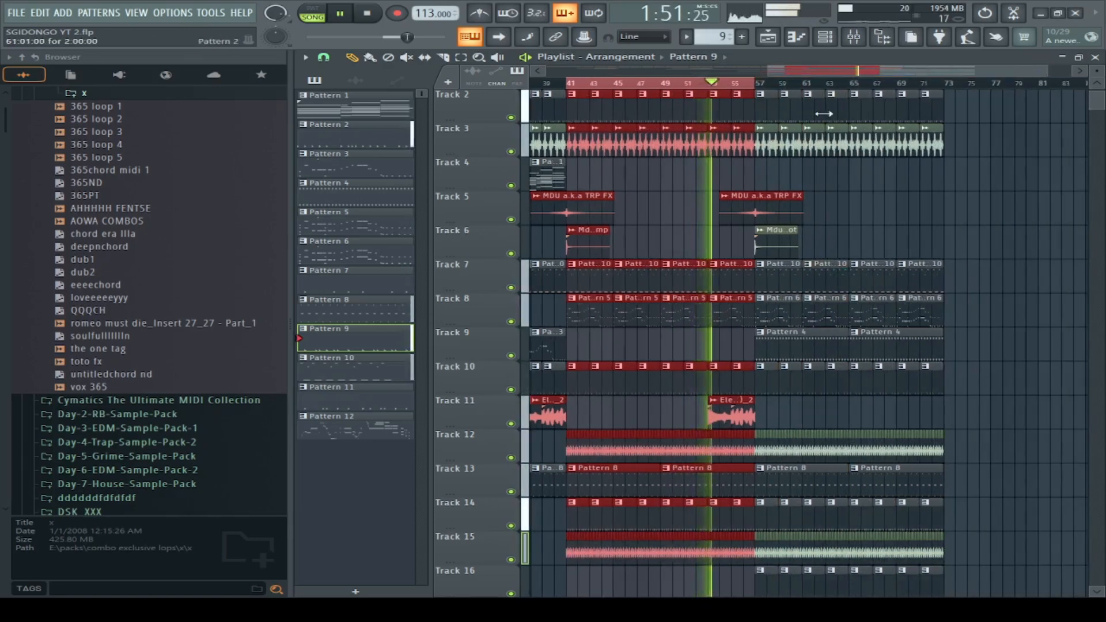
scroll(812, 275, "down", 2)
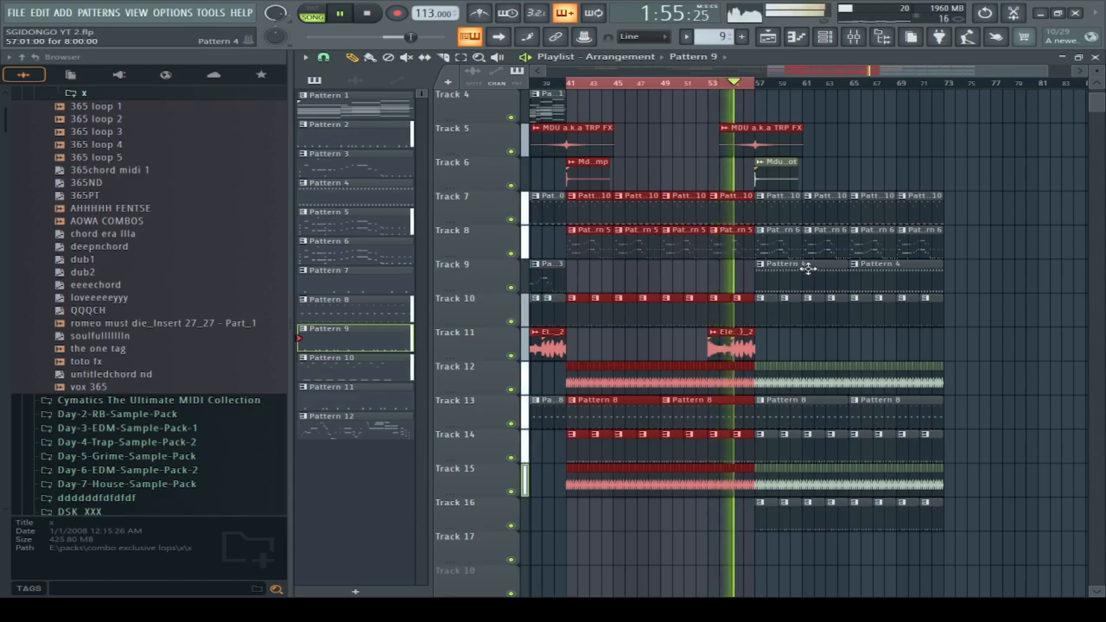
key("space")
left_click_drag(764, 86, 953, 112)
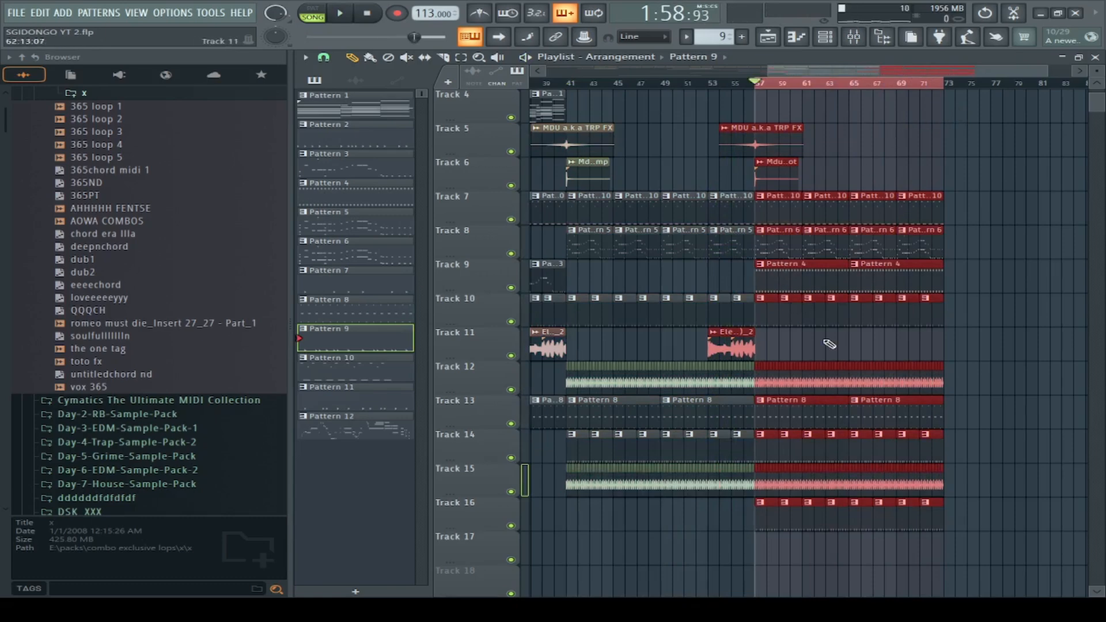
Step: Solo Track 9, inspect Pattern 4's Machine notes in the piano roll and channel rack during playback, and return to the playlist
left_click(511, 287, "ctrl")
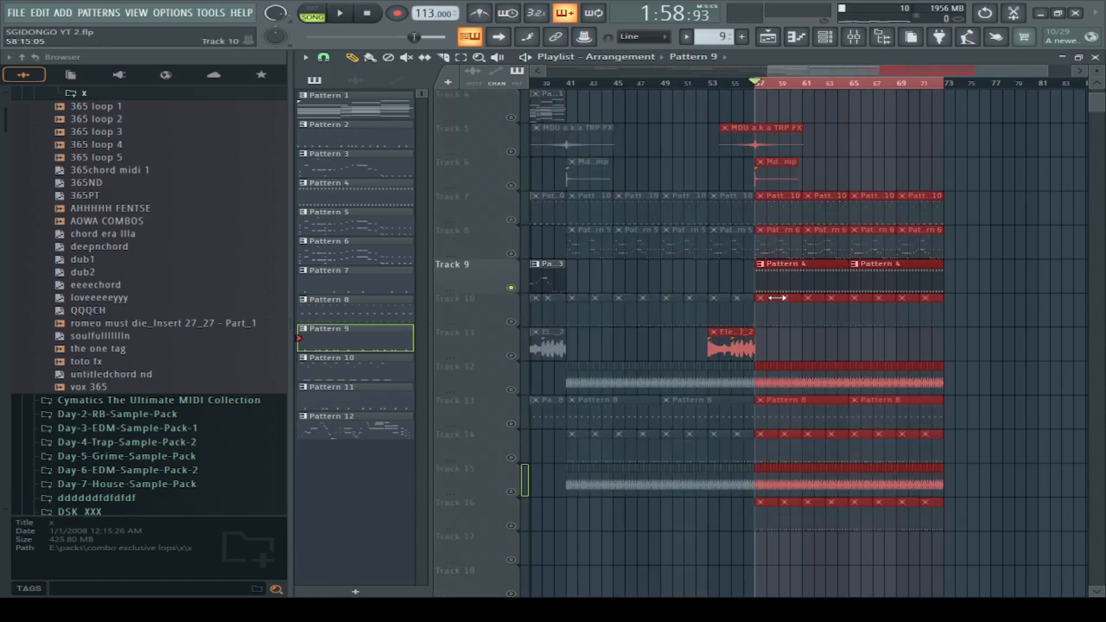
double_click(783, 288)
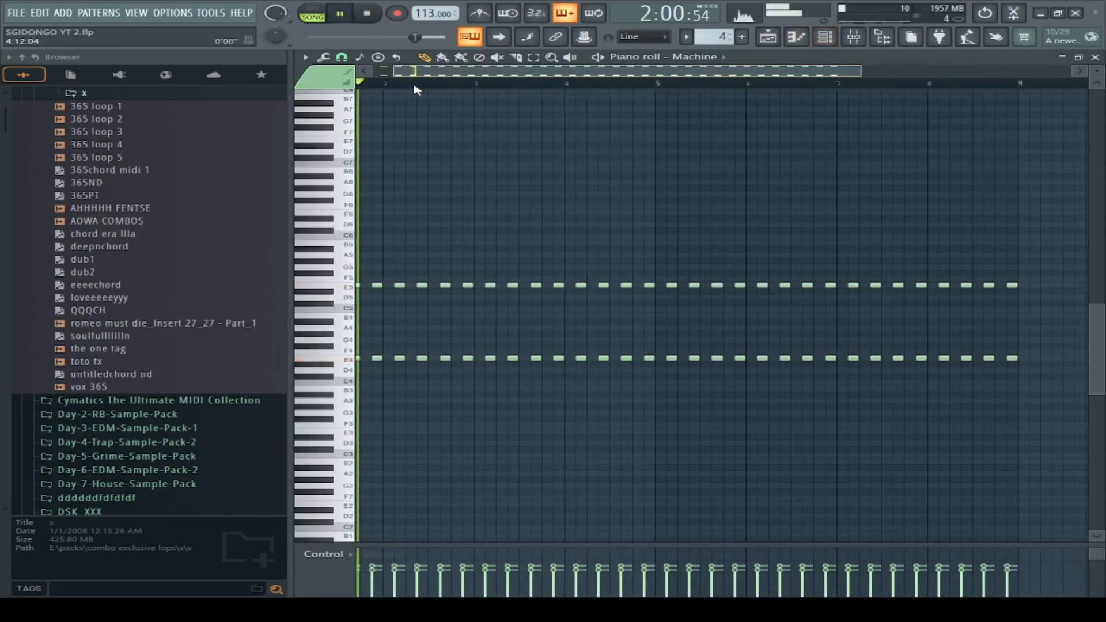
left_click(824, 37)
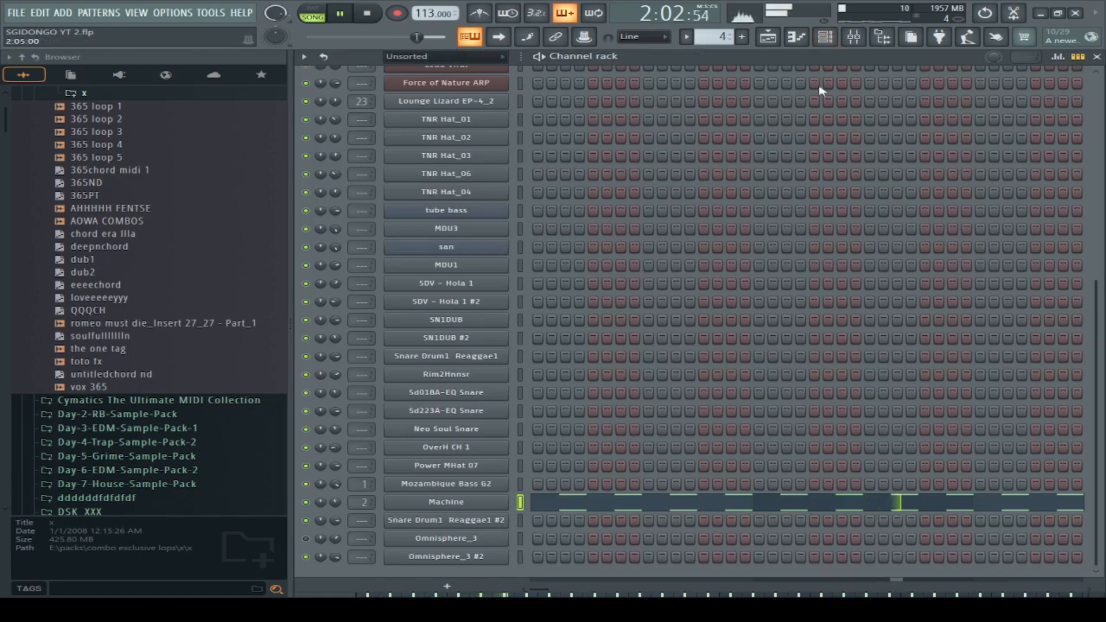
left_click(768, 37)
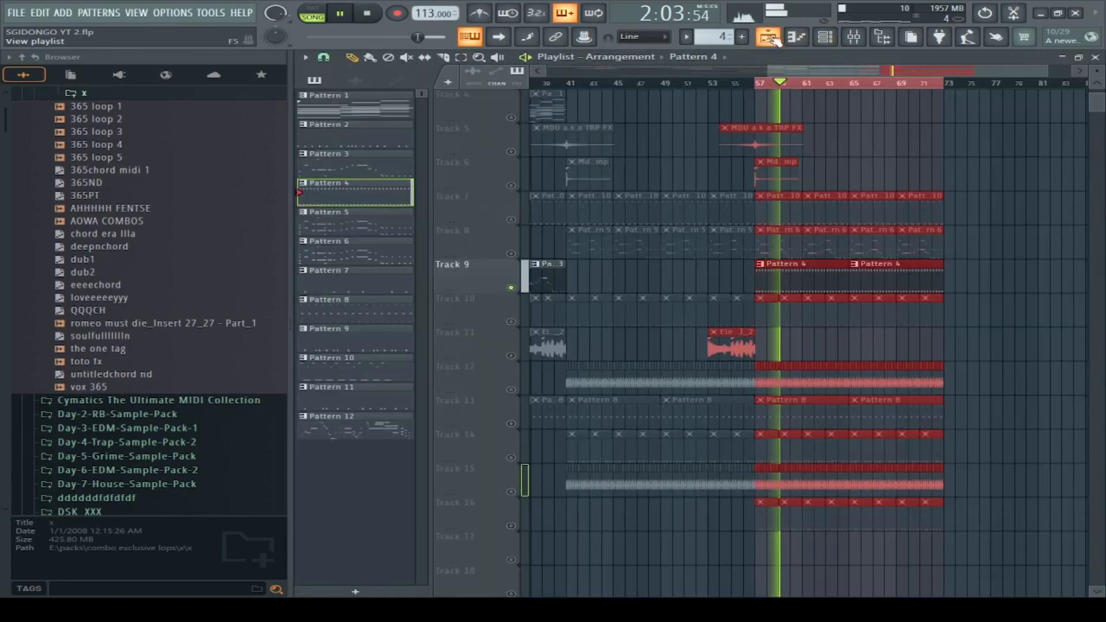
Step: Mute Track 9, audition Track 16 on its own, and restart playback from bar 57
left_click(511, 287)
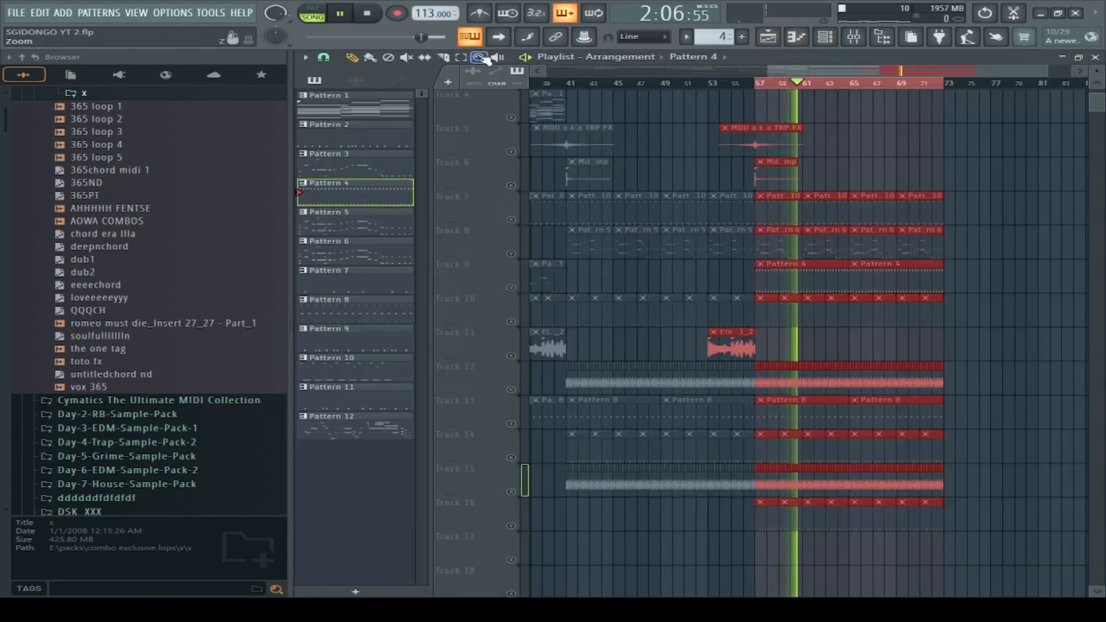
left_click(512, 526)
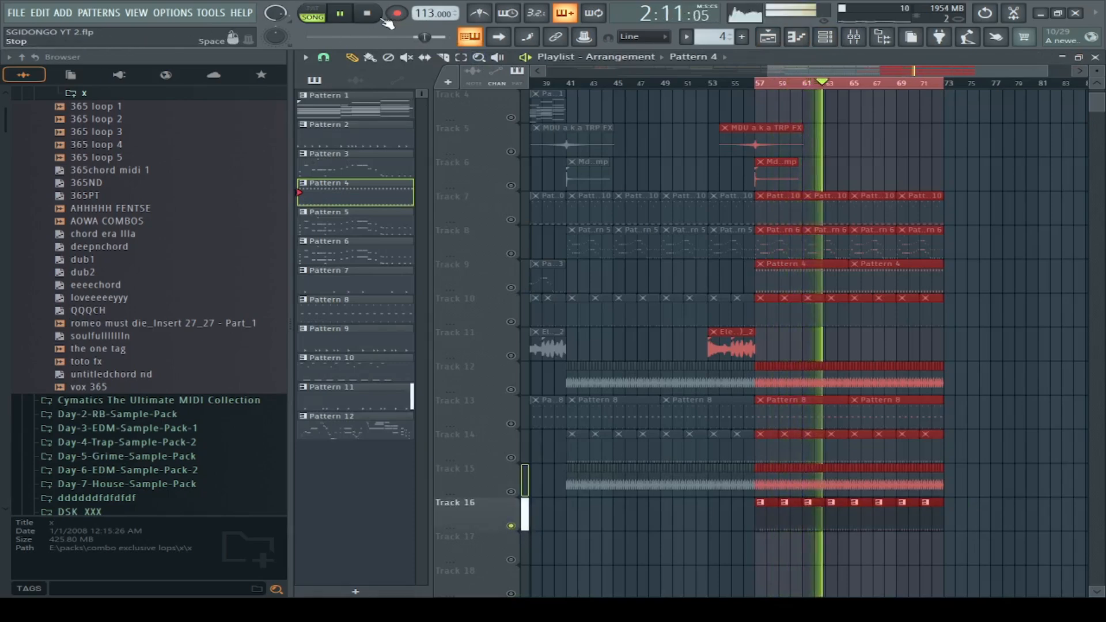
left_click(371, 15)
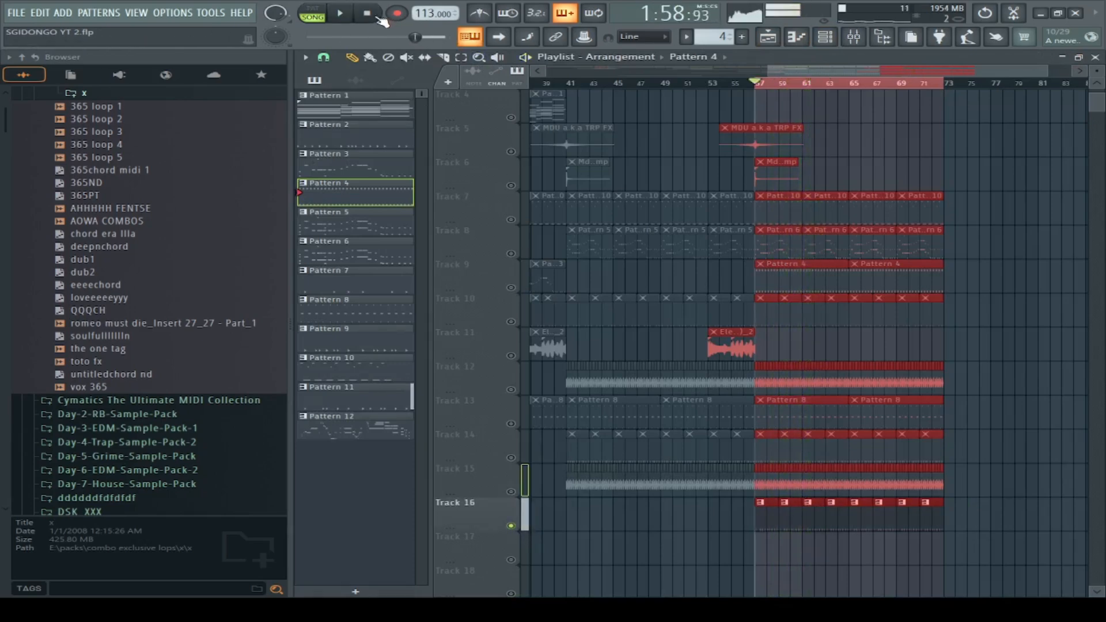
left_click(516, 526)
left_click(516, 526)
left_click(343, 14)
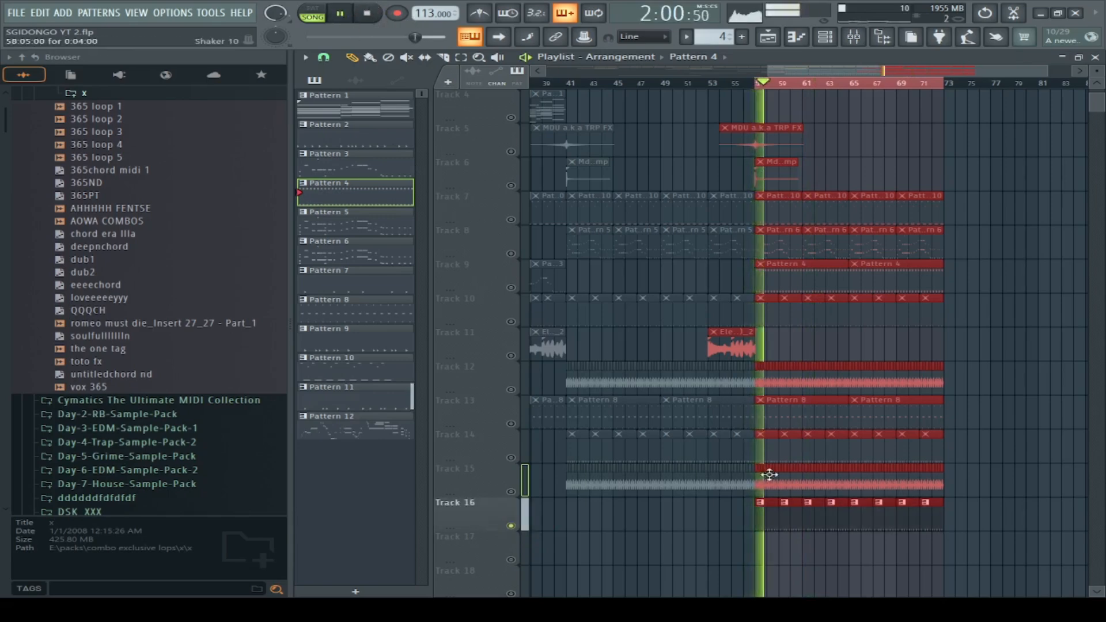
Step: View Pattern 11's notes in the piano roll and its drum steps in the channel rack, and return to the playlist
key("F7")
left_click(825, 37)
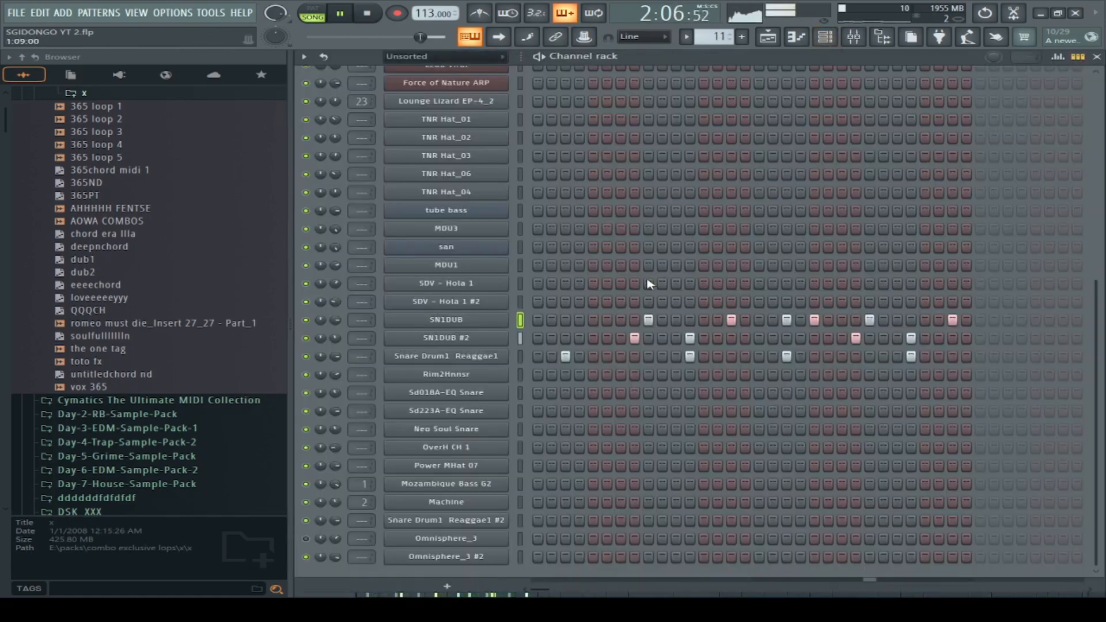
left_click(768, 37)
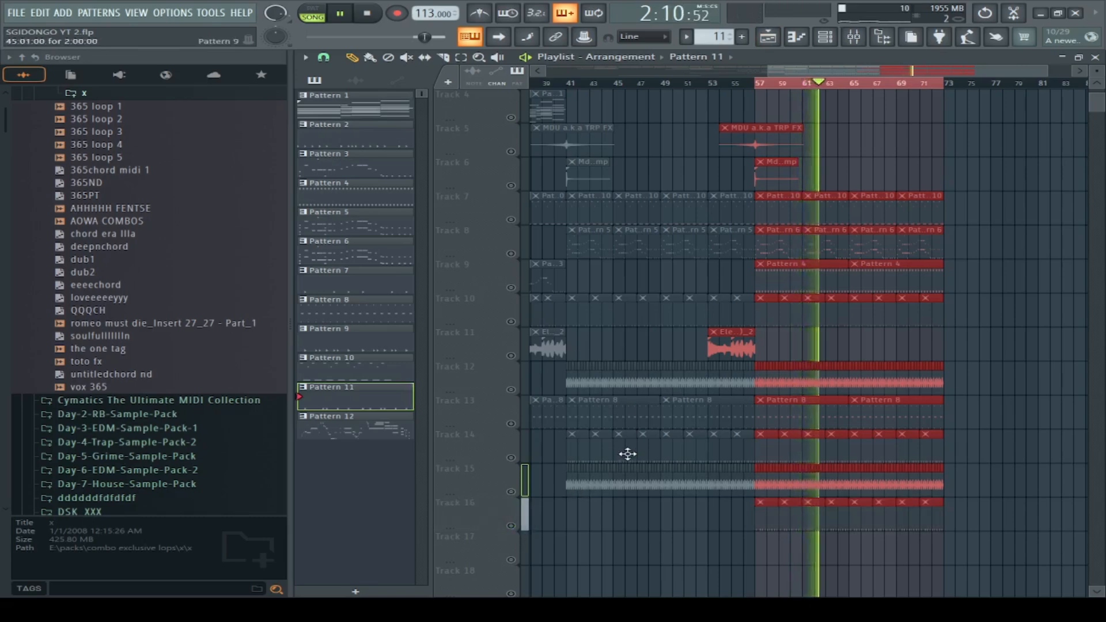
Step: Enable only Track 8, play it from bar 57, and view Pattern 6's tube bass notes in the piano roll
scroll(558, 452, "up", 1)
scroll(627, 454, "up", 2)
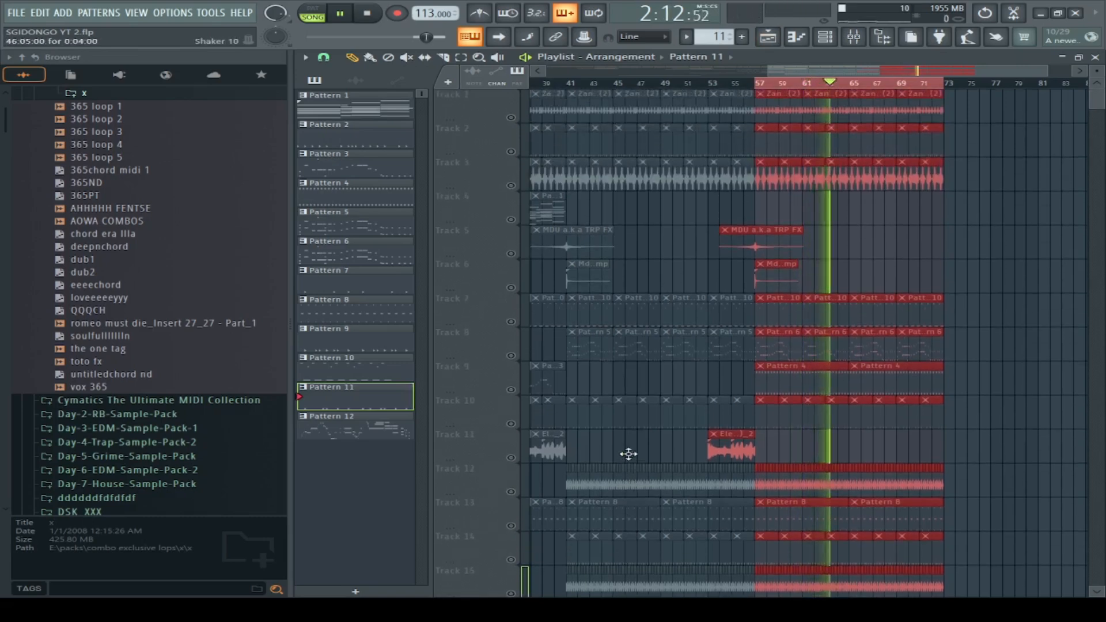
left_click(510, 353)
double_click(780, 353)
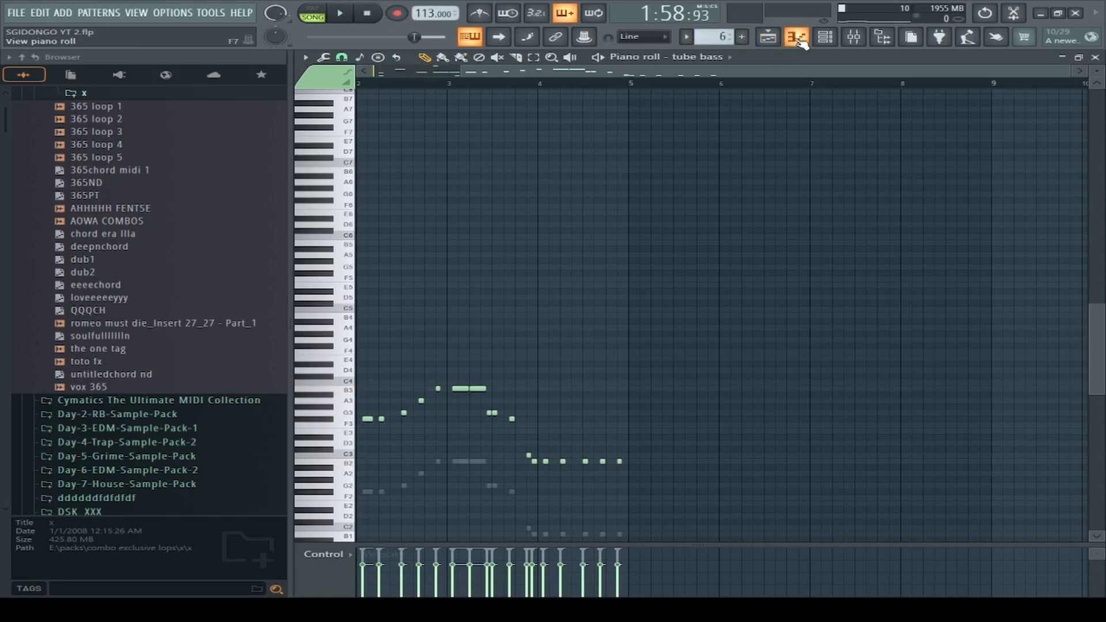
left_click(768, 37)
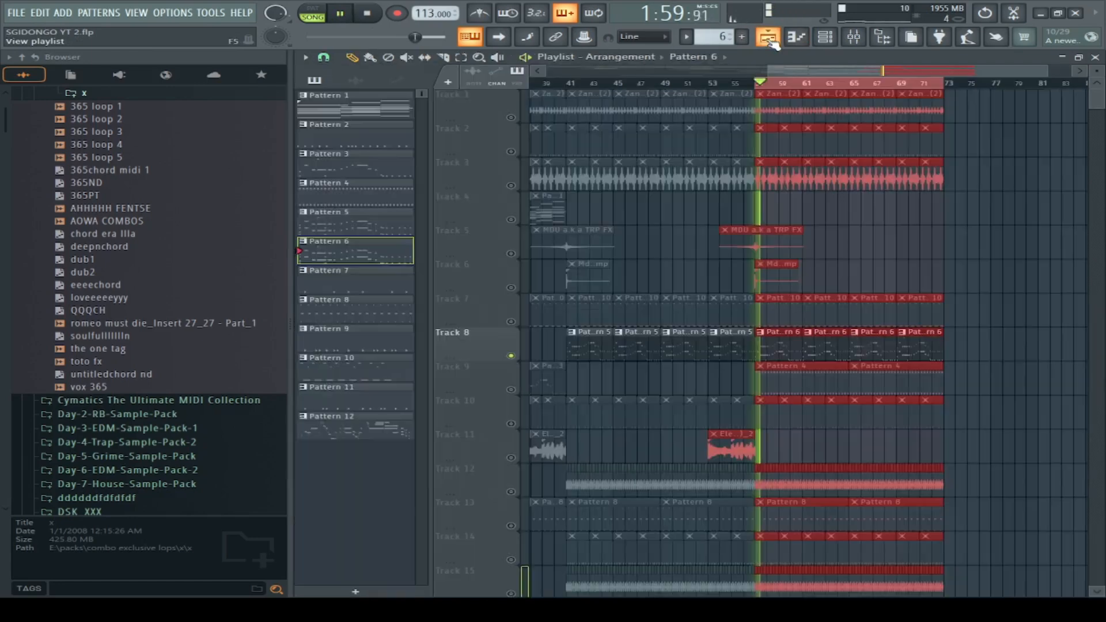
double_click(801, 359)
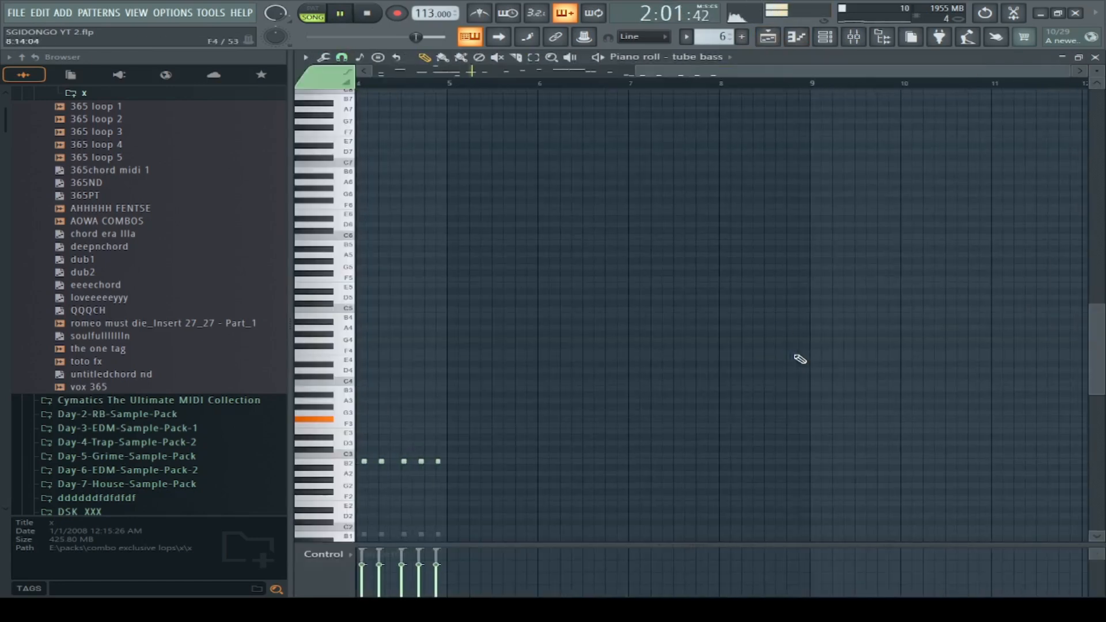
Step: Open and close the MDU1 and san instruments from Pattern 6's channel rack, and return to the playlist
left_click(826, 37)
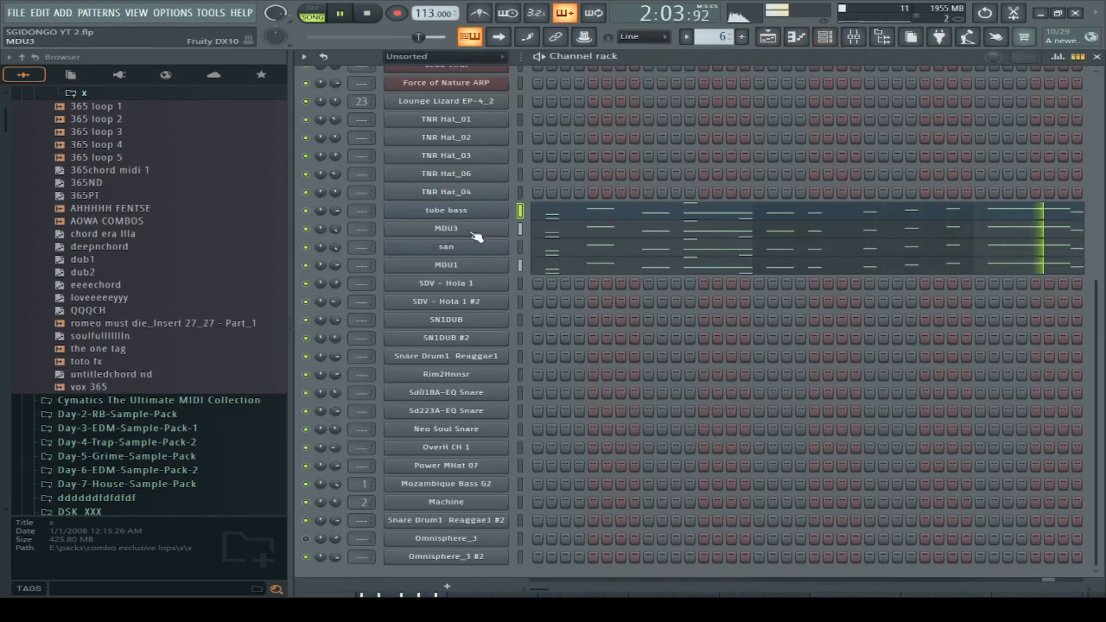
left_click(481, 268)
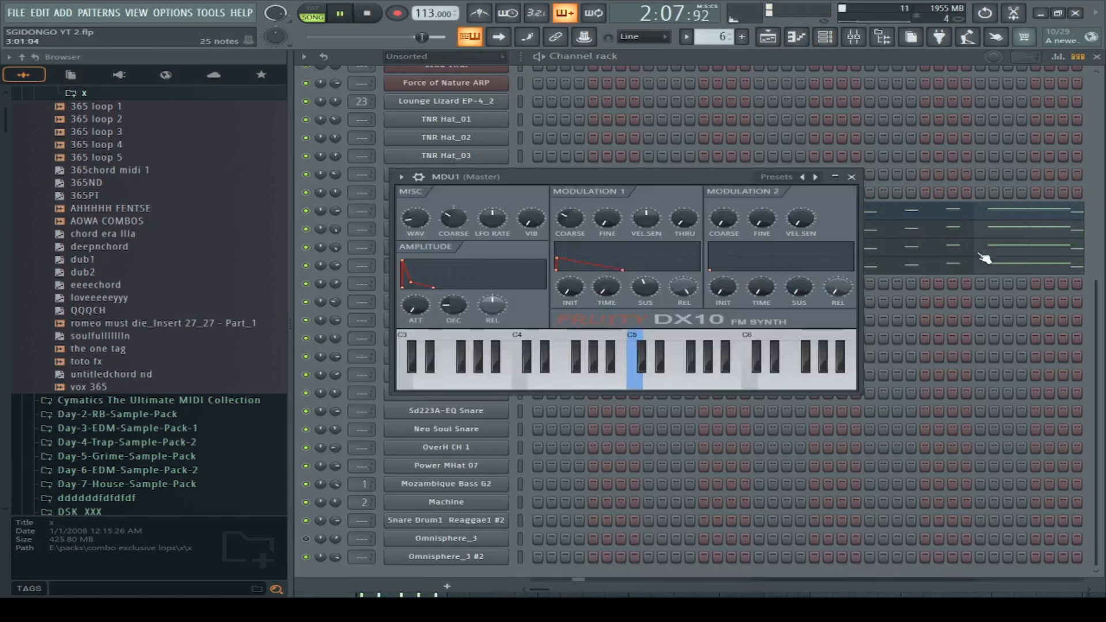
left_click(852, 178)
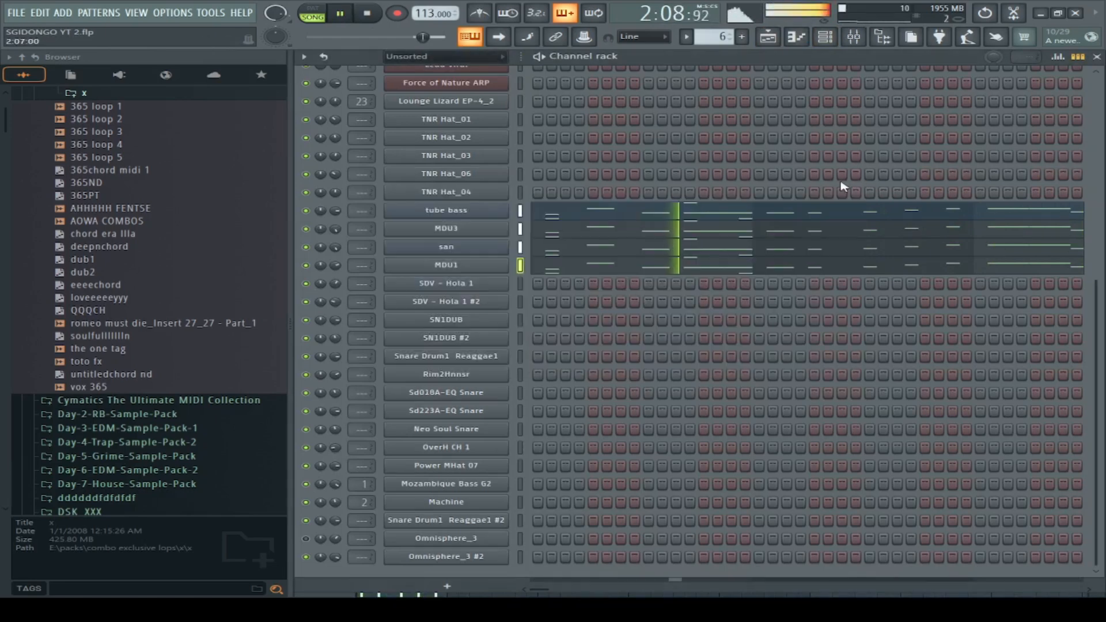
left_click(502, 249)
left_click(850, 175)
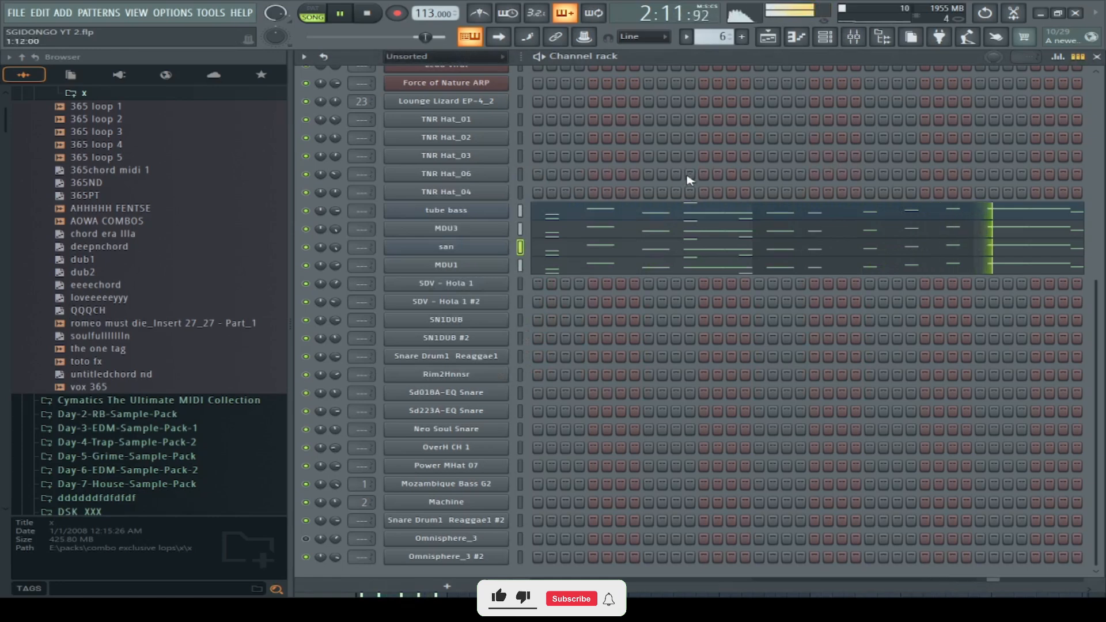
key("F5")
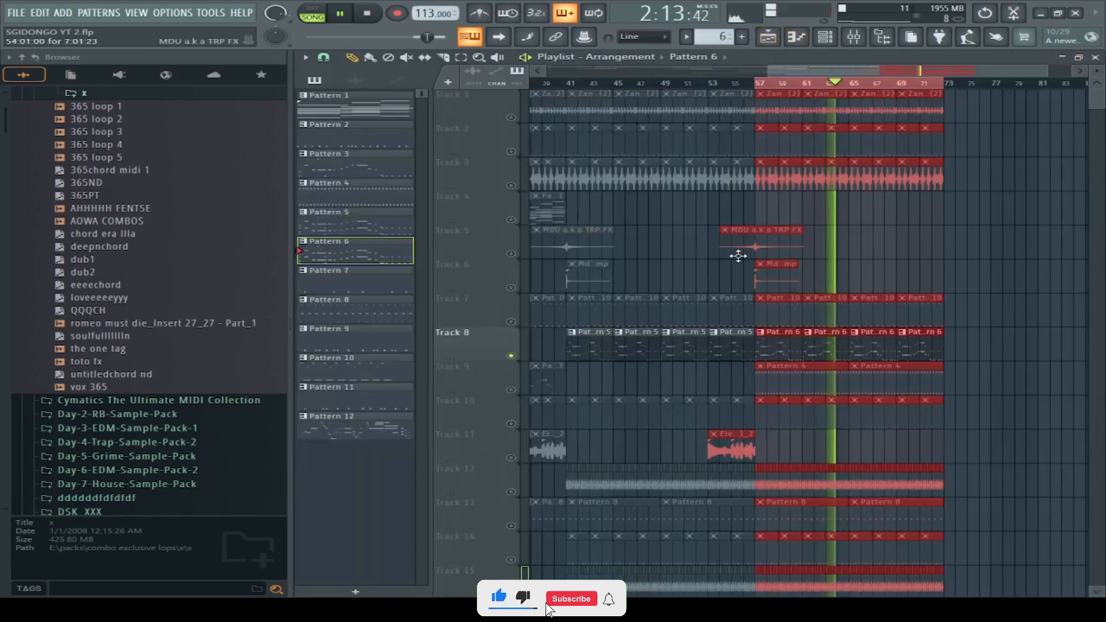
Step: Unmute all tracks after the Track 8 solo and clear the bar 57 to 73 time selection
right_click(510, 357)
scroll(933, 368, "down", 2)
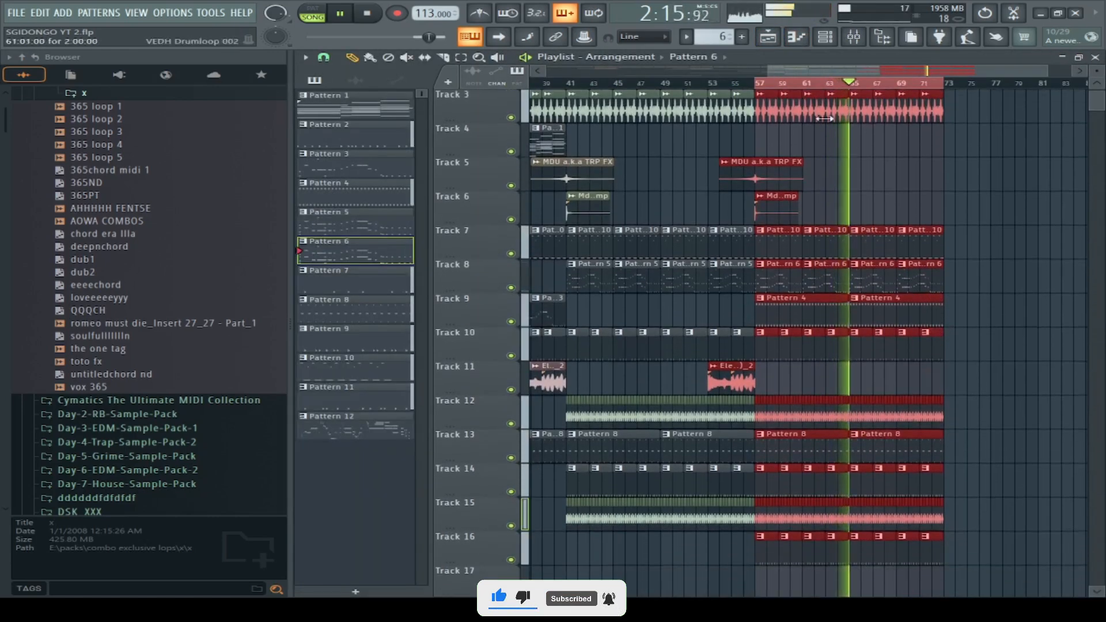
scroll(893, 358, "down", 1)
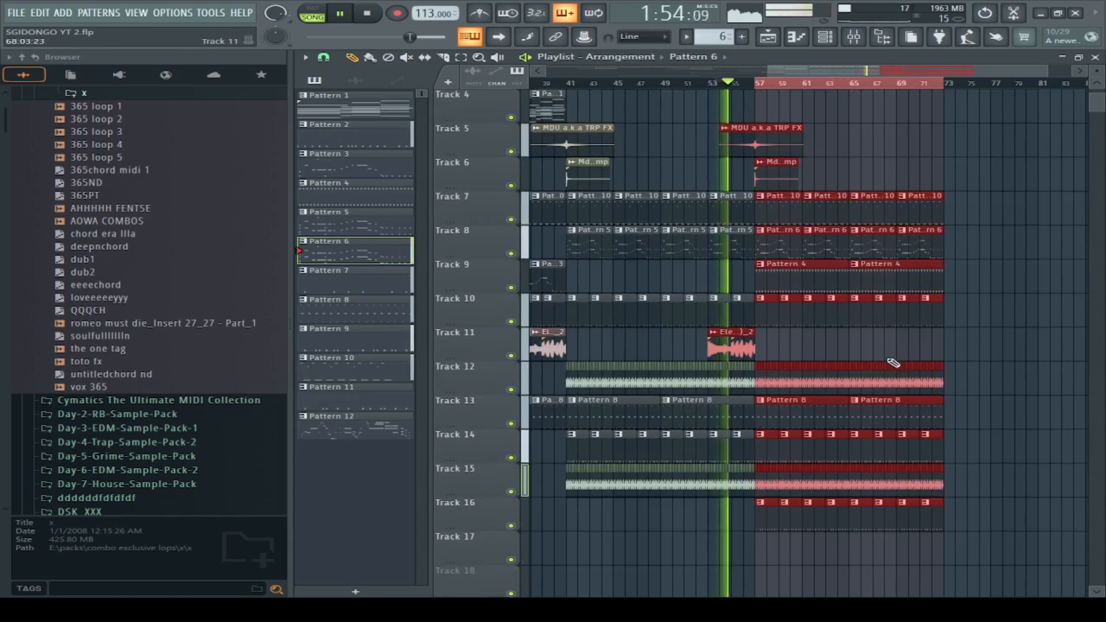
left_click(893, 363)
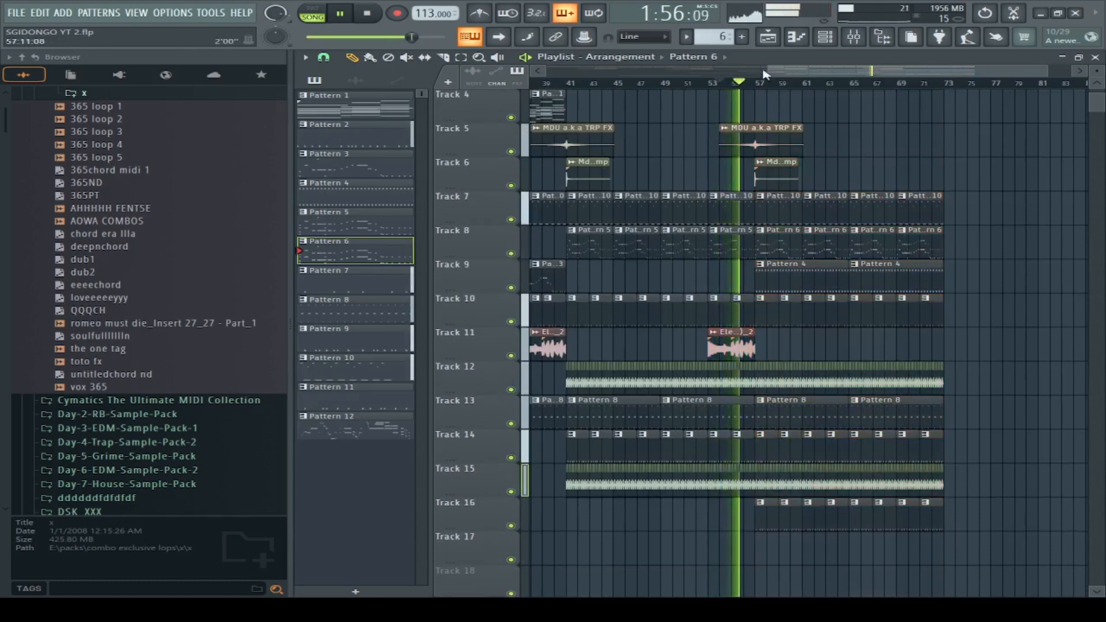
Step: Open Pattern 12 from Track 17, view its Omnisphere_3 channel in the channel rack, return to the playlist and stop playback
left_click_drag(763, 73, 573, 74)
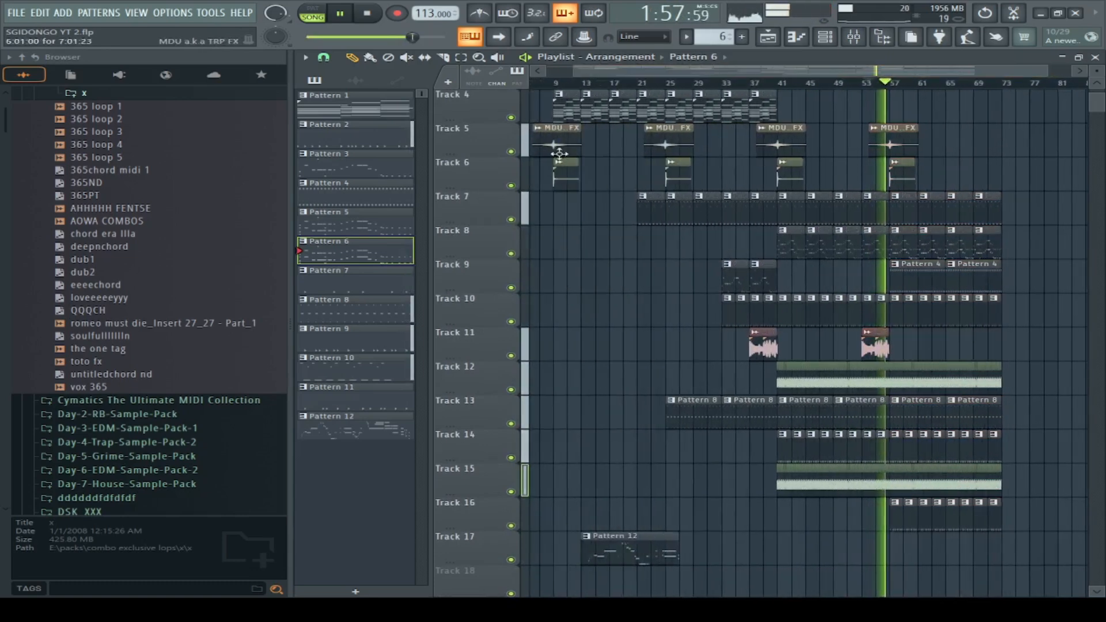
double_click(646, 544)
left_click(818, 37)
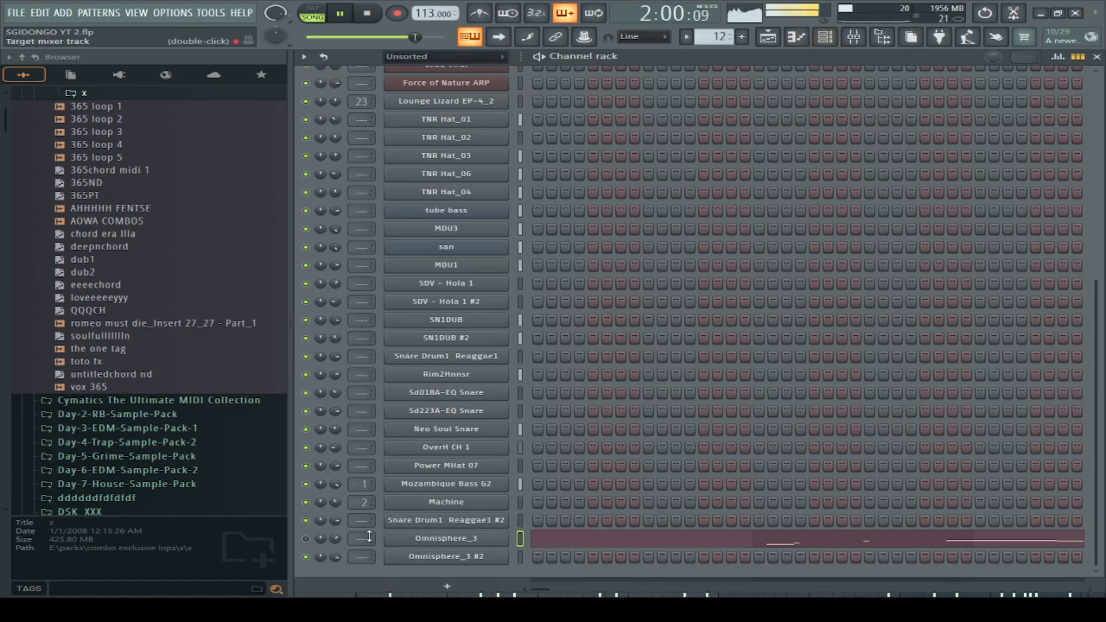
left_click(767, 38)
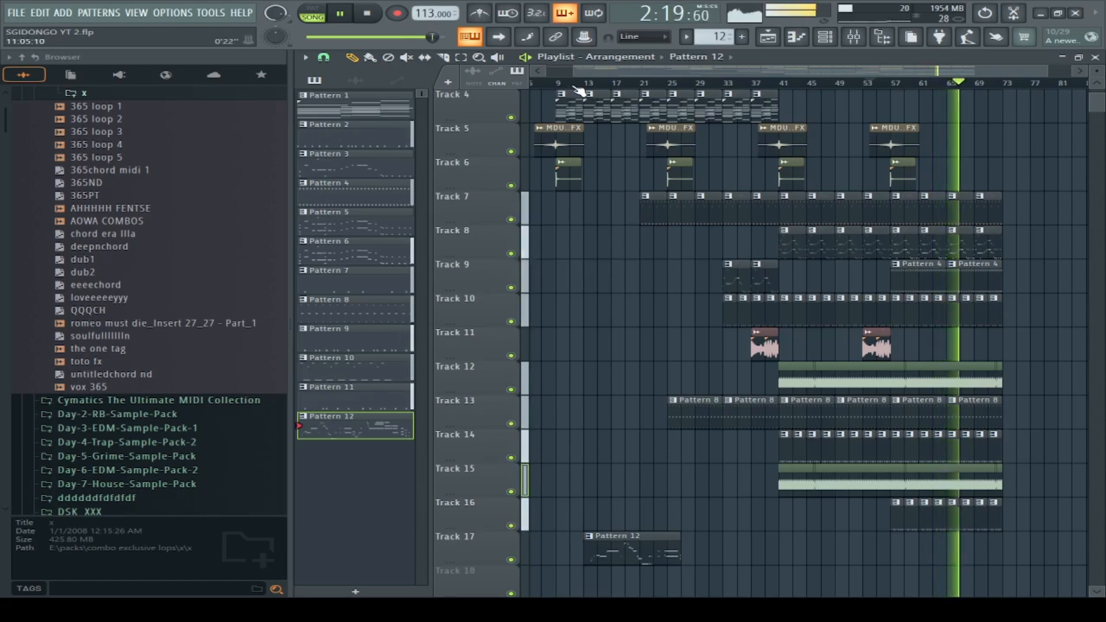
key("space")
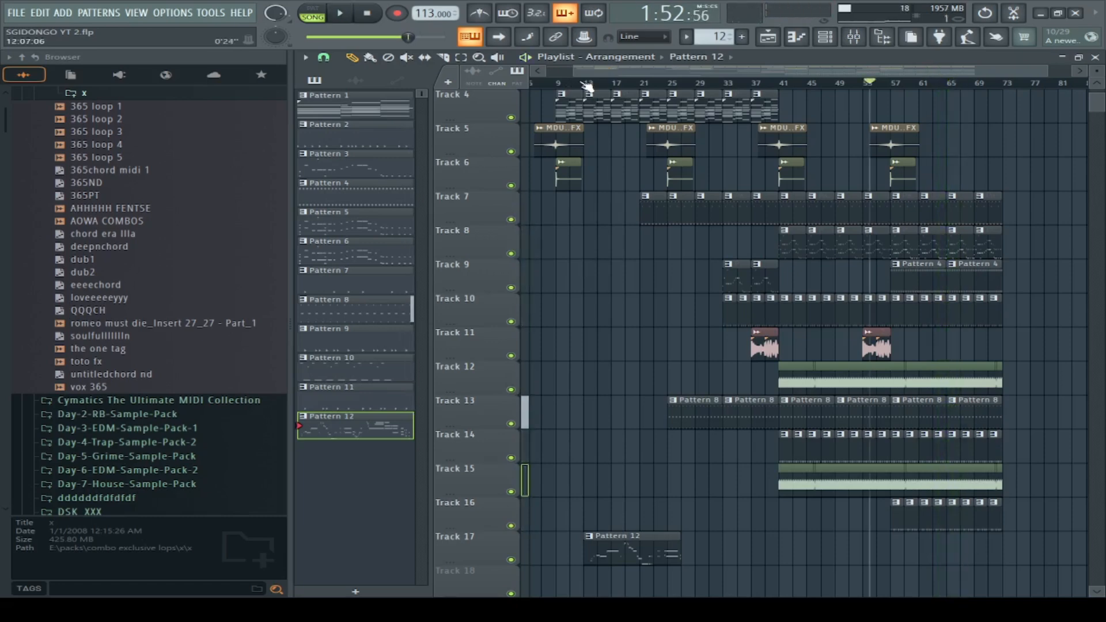
Step: Set the song position to bar 11, play the arrangement from there, and stop playback
left_click(607, 86)
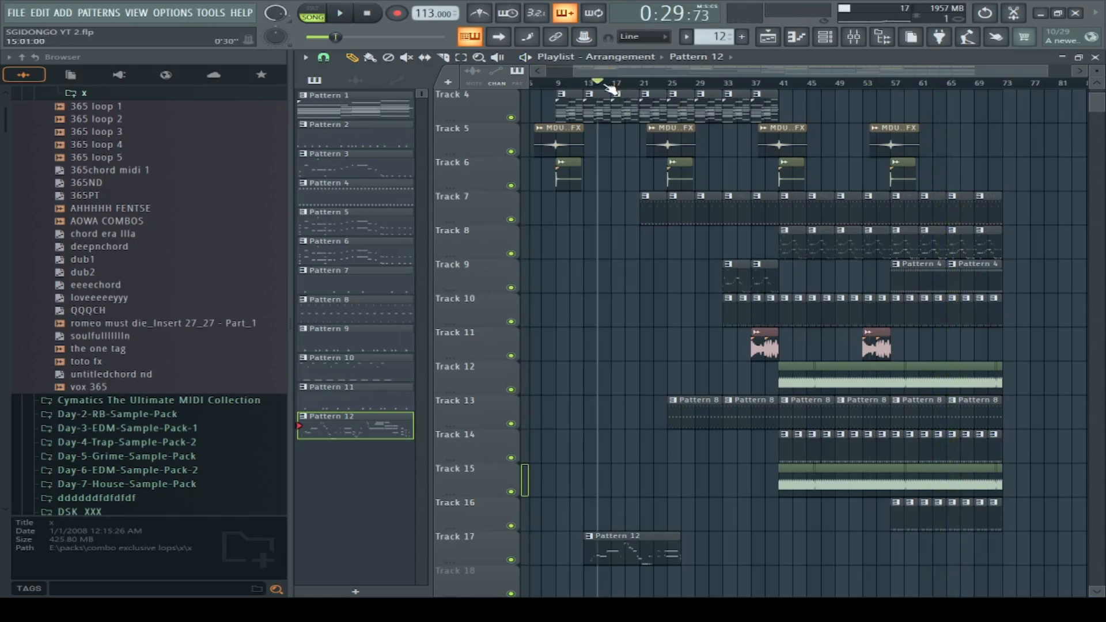
left_click(586, 85)
left_click(571, 84)
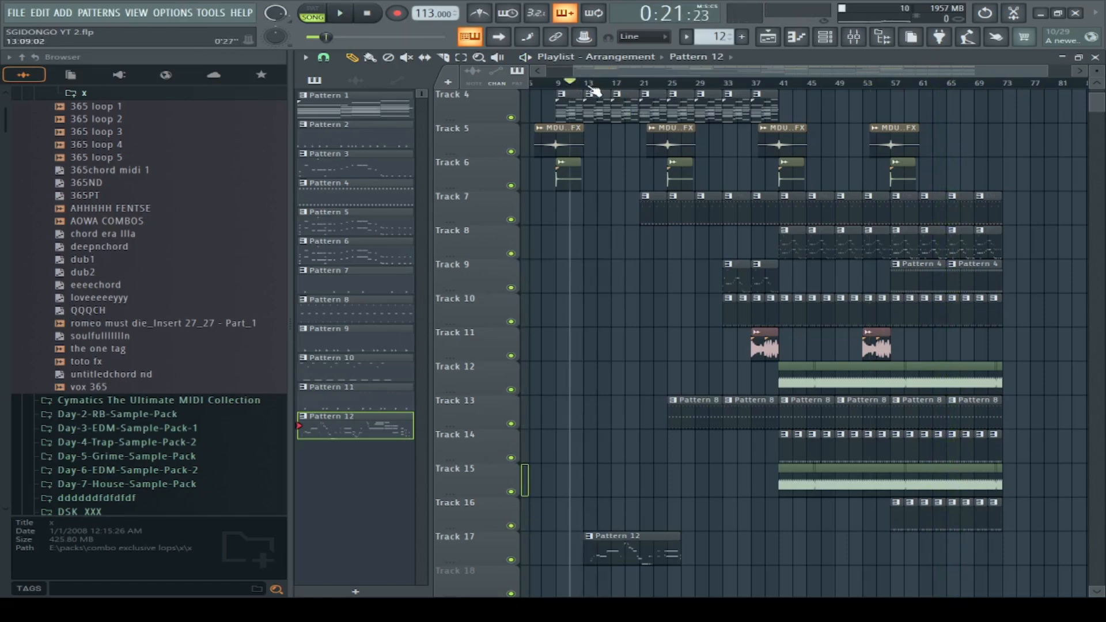
scroll(595, 92, "up", 2)
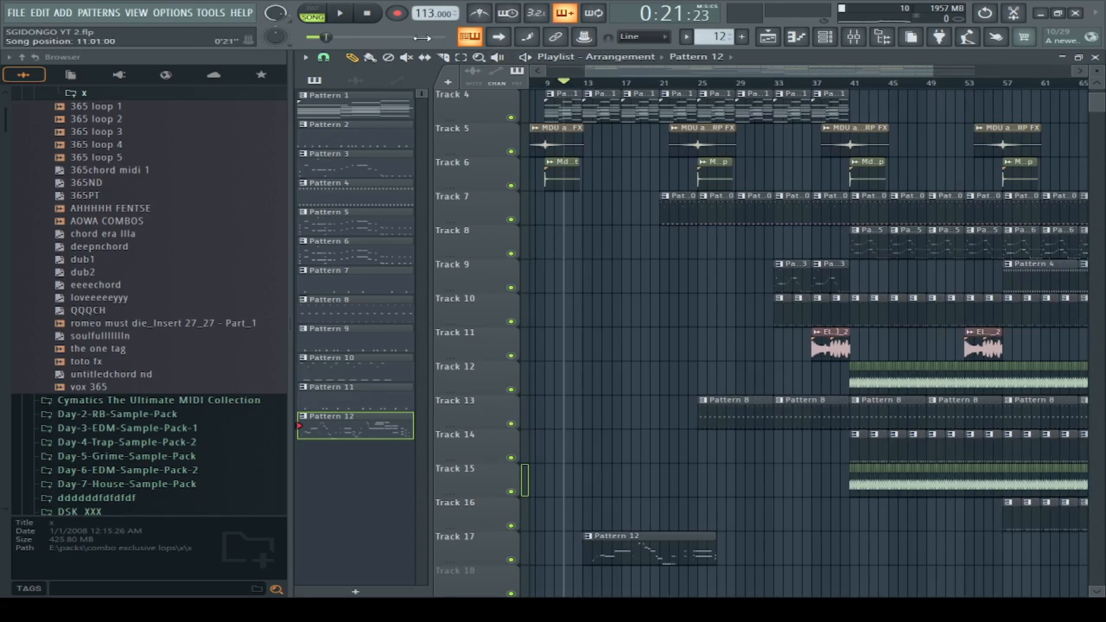
key("space")
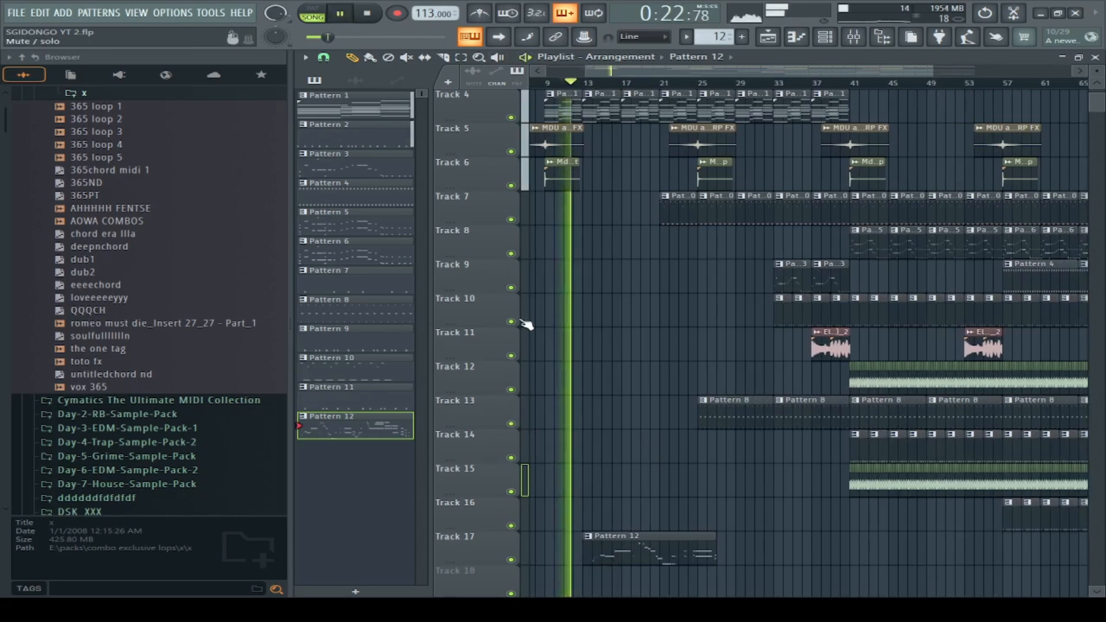
left_click(368, 12)
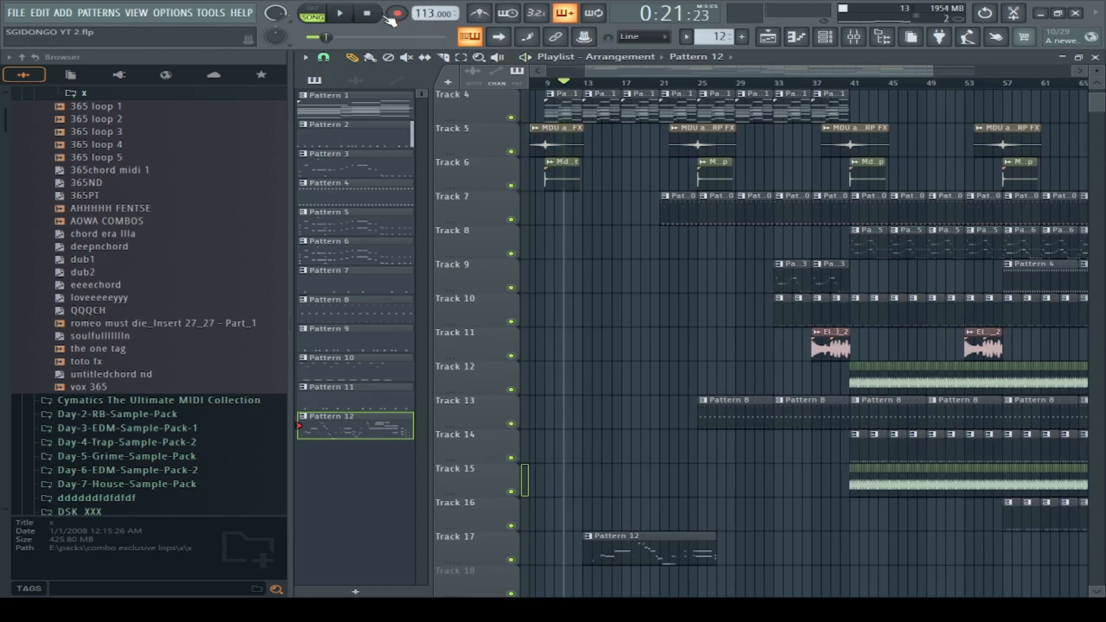
Step: Play from bar 13, view Pattern 12's Omnisphere_3 notes and the channel rack, and return to the playlist
left_click(590, 85)
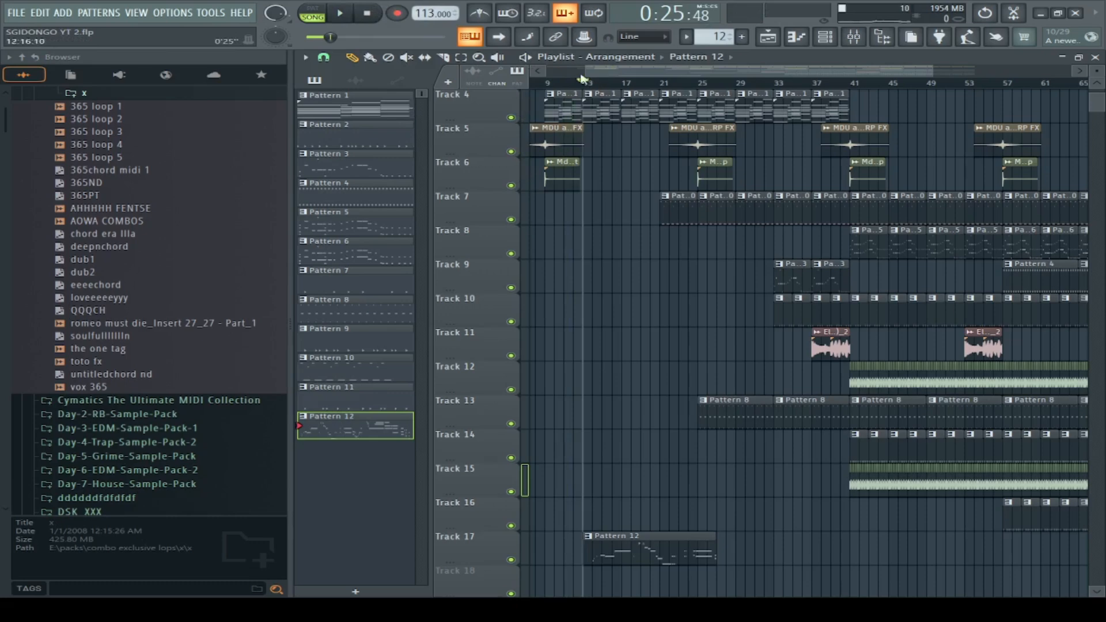
key("space")
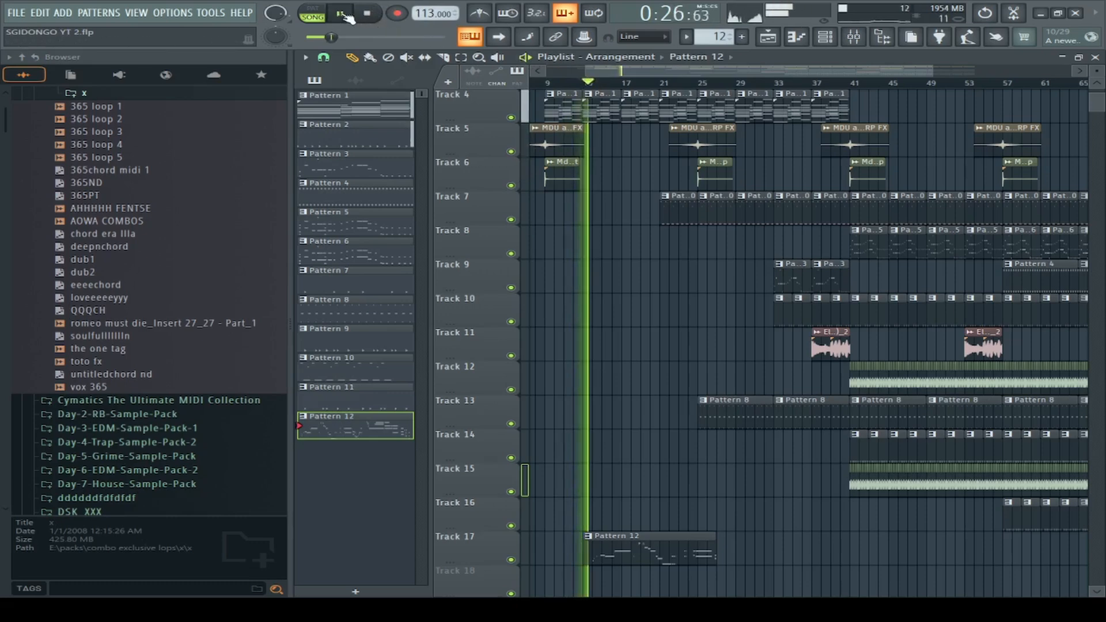
double_click(641, 557)
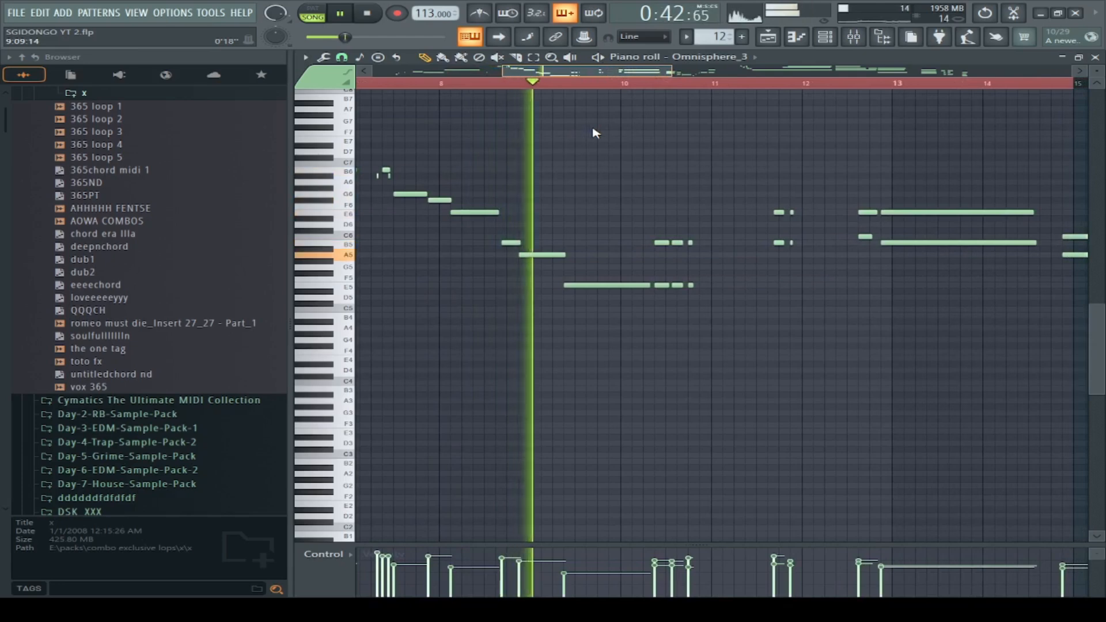
left_click(775, 37)
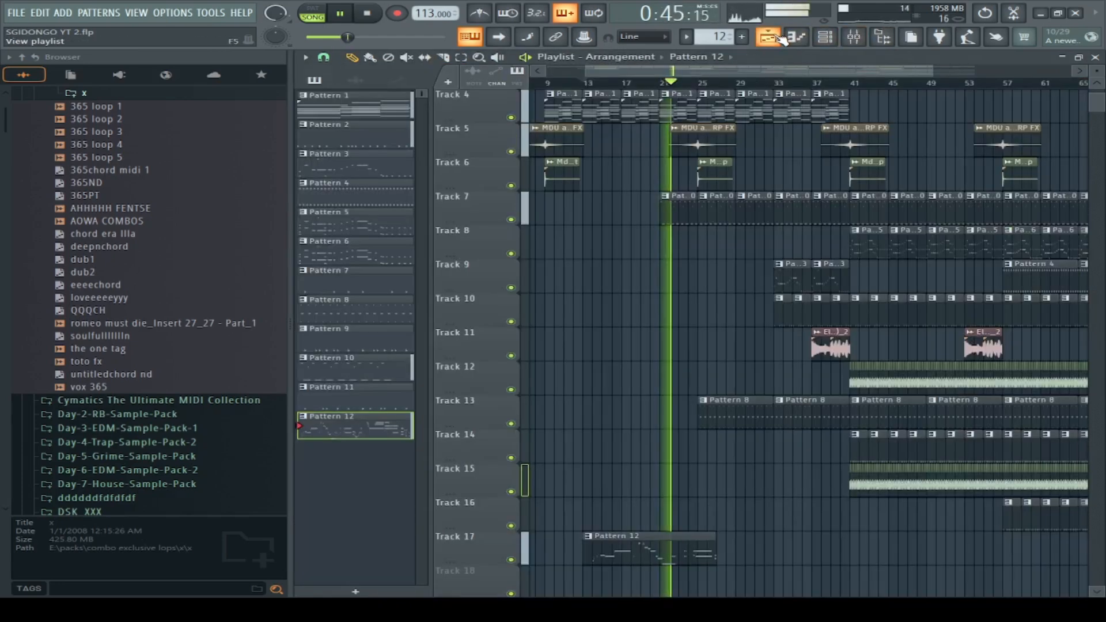
left_click(825, 37)
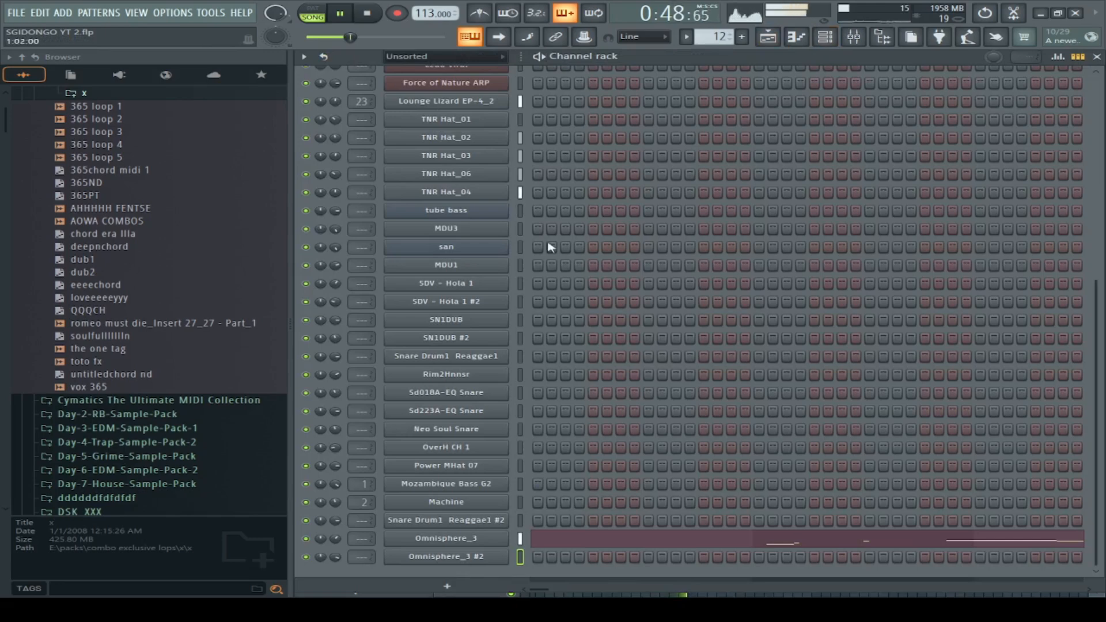
left_click(767, 43)
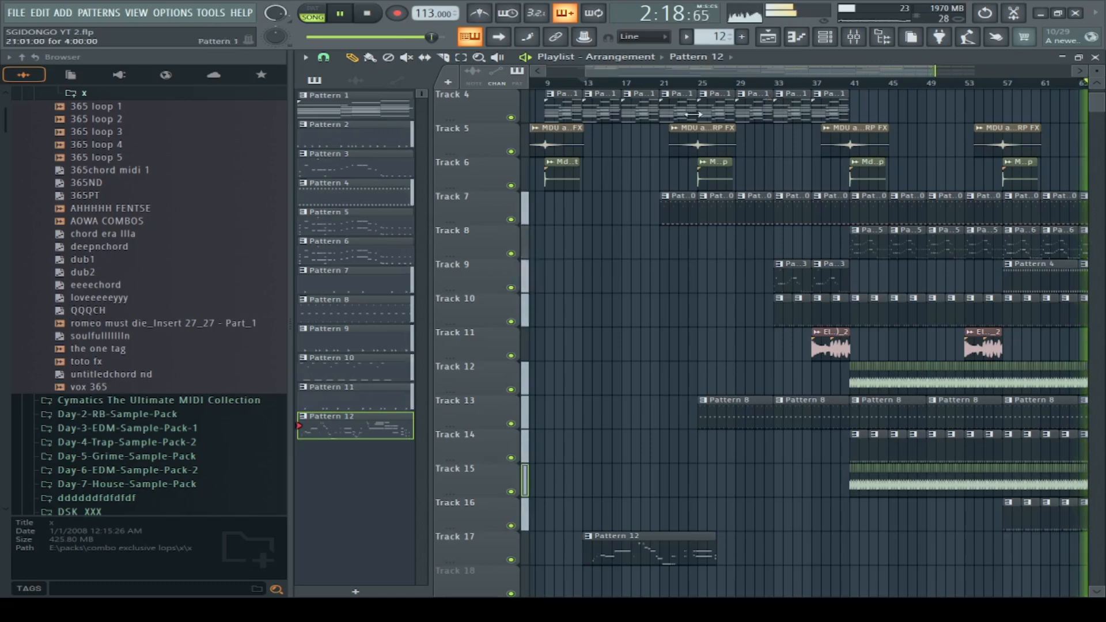
Step: Create Pattern 13 and record an Omnisphere_3 #2 melody into it on Track 16 from bar 21 to about bar 41
left_click(745, 38)
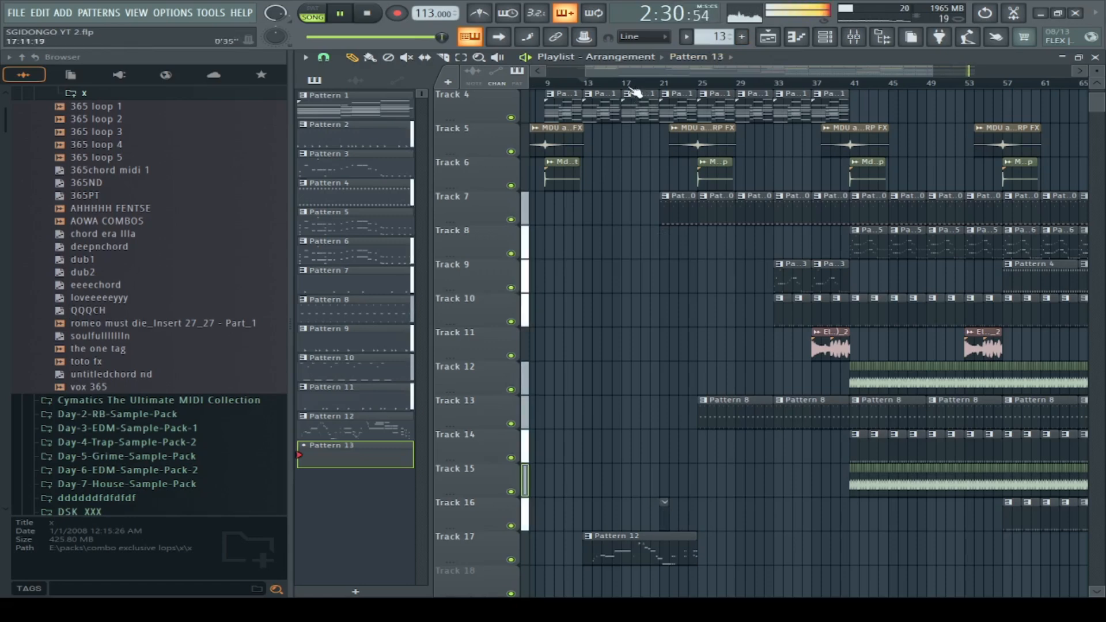
left_click_drag(442, 37, 330, 37)
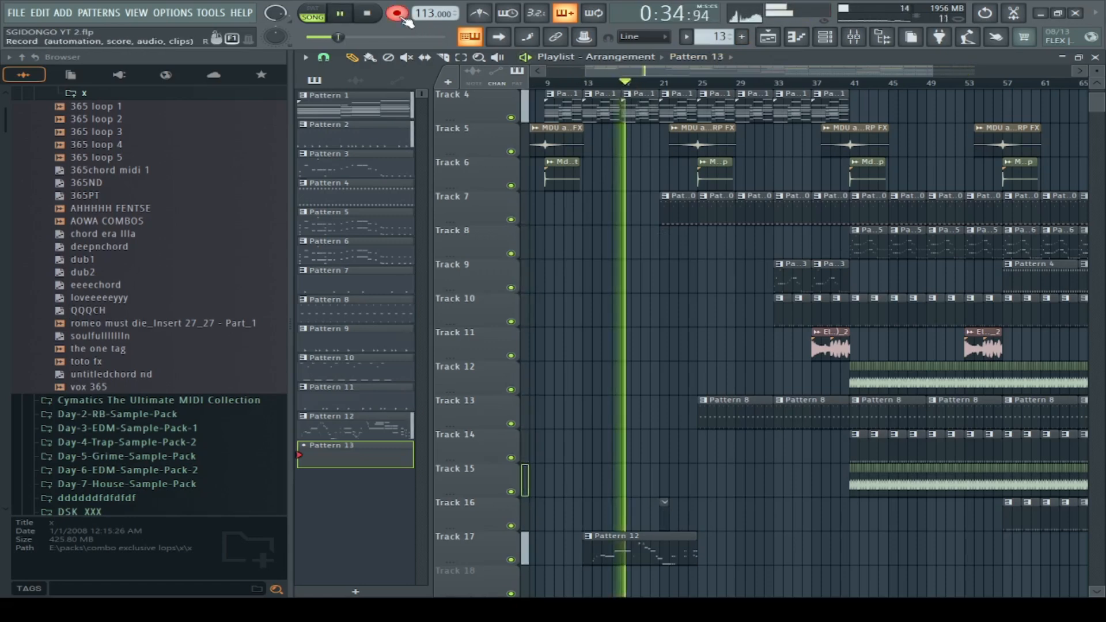
left_click(663, 84)
left_click(666, 84)
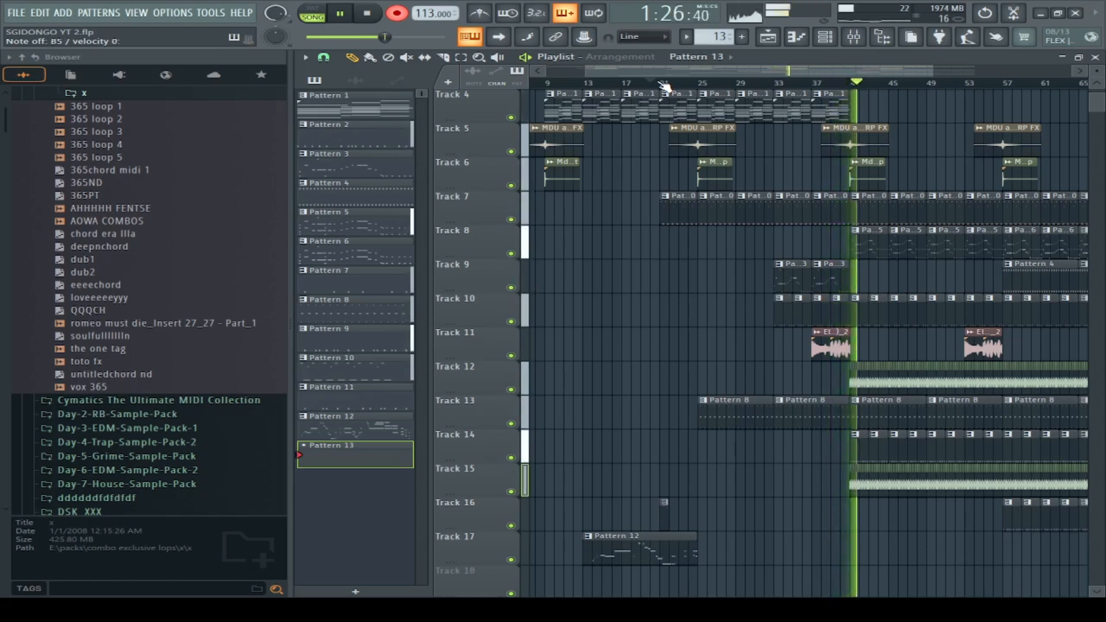
left_click(401, 20)
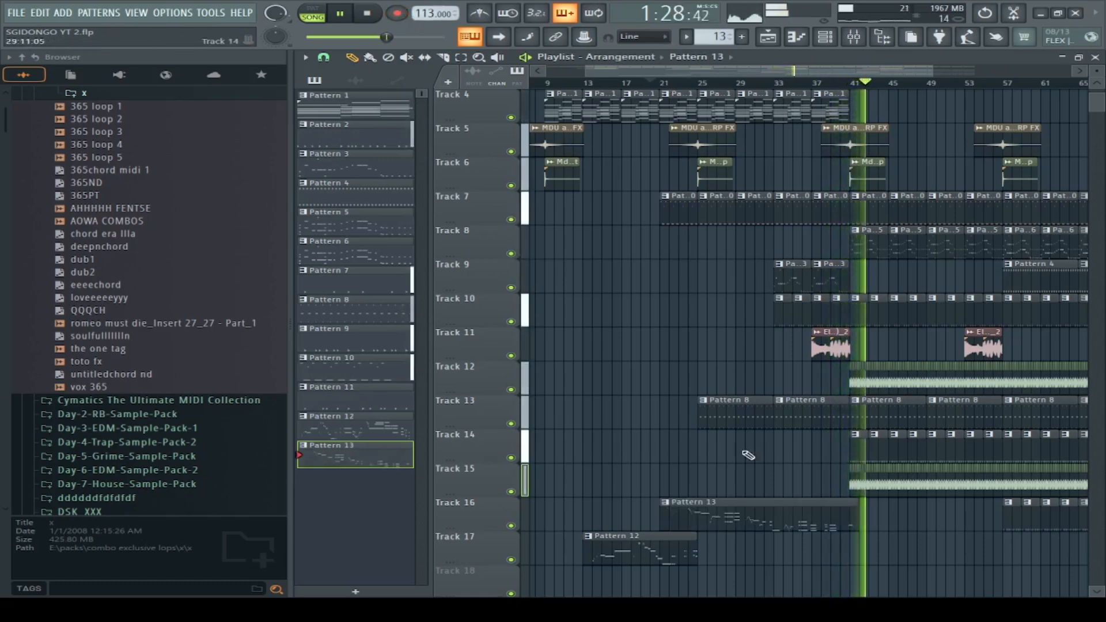
Step: Examine Pattern 13's recorded Omnisphere_3 #2 notes in the piano roll during playback, then return to the playlist and stop playback
double_click(704, 526)
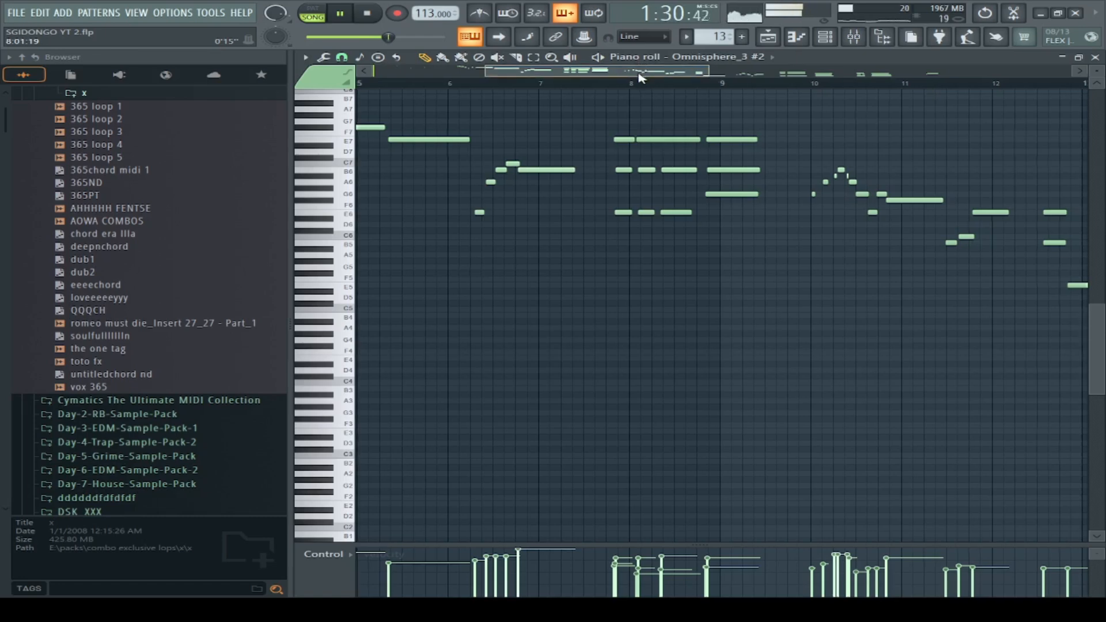
left_click_drag(638, 72, 380, 101)
scroll(447, 133, "up", 5)
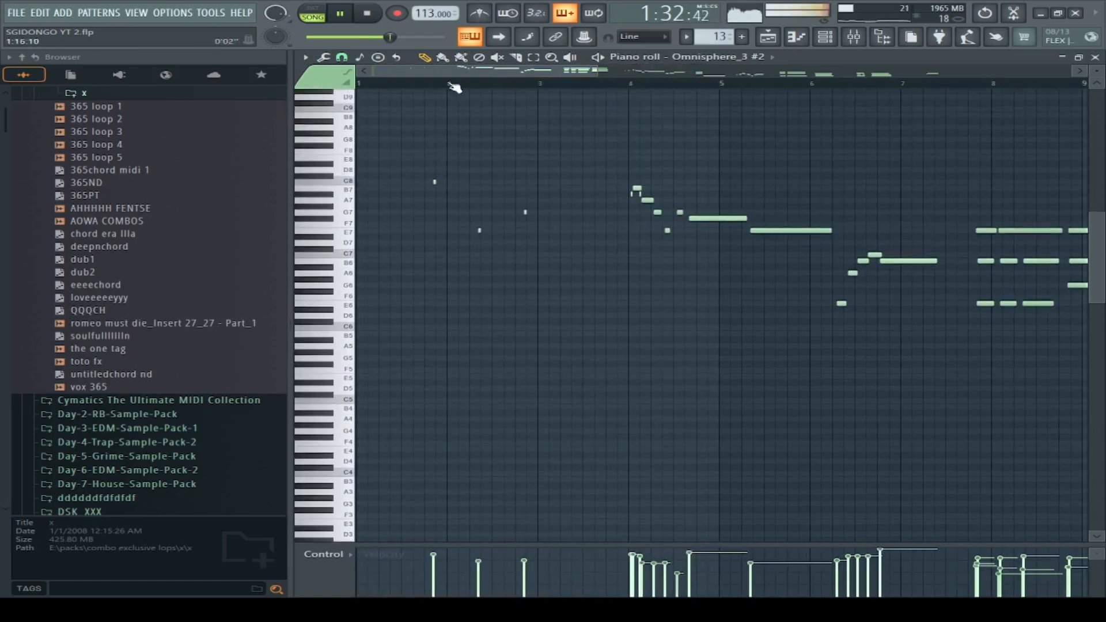
left_click_drag(612, 71, 458, 92)
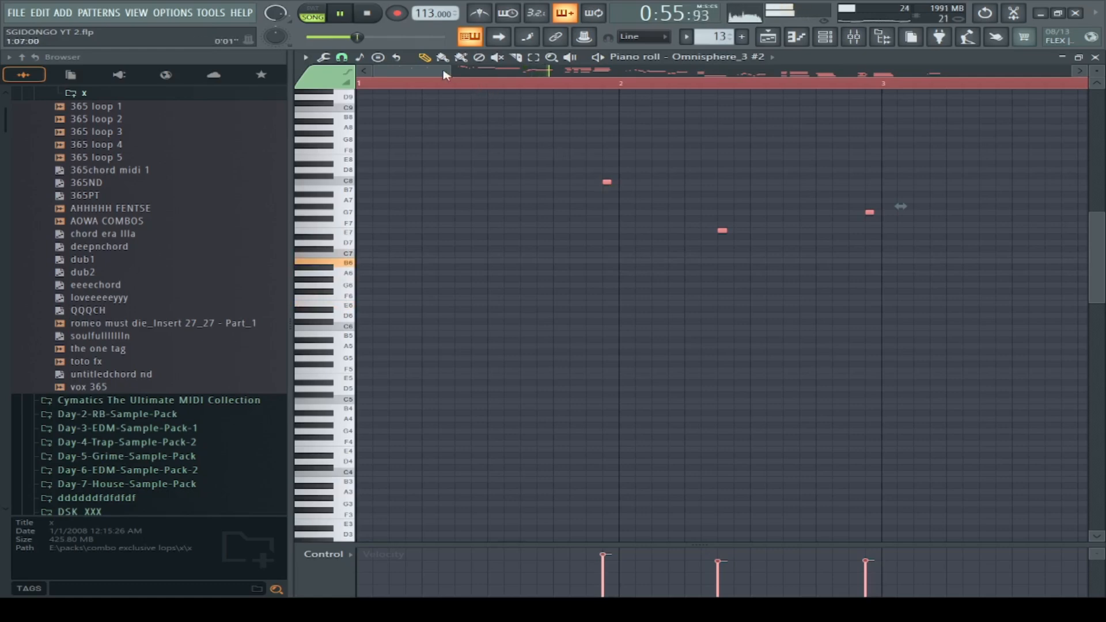
left_click_drag(452, 70, 732, 118)
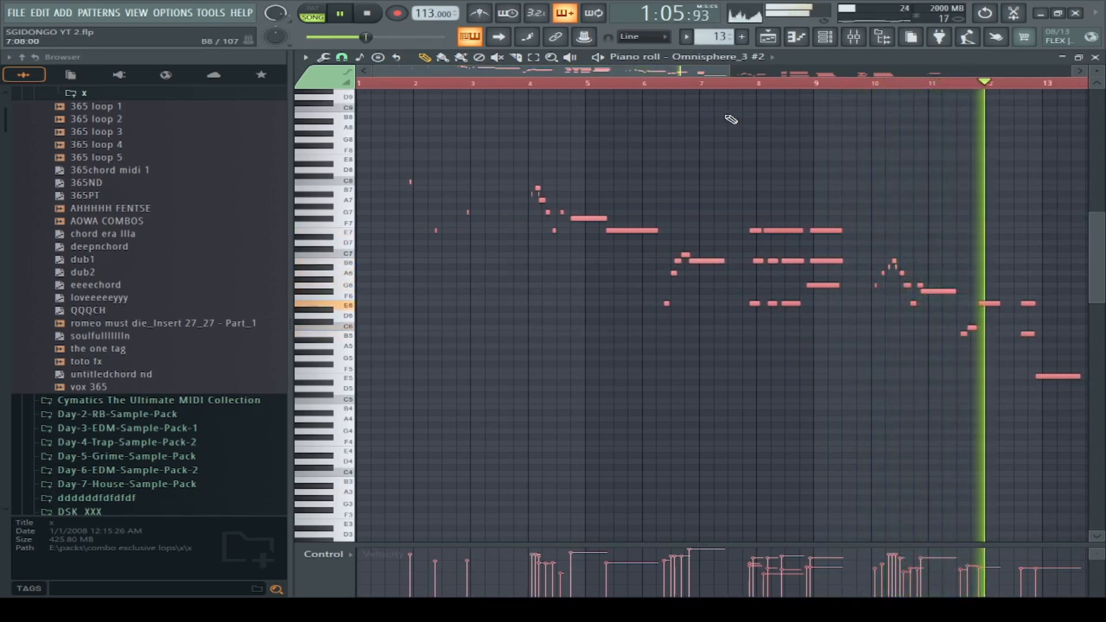
left_click_drag(724, 71, 766, 71)
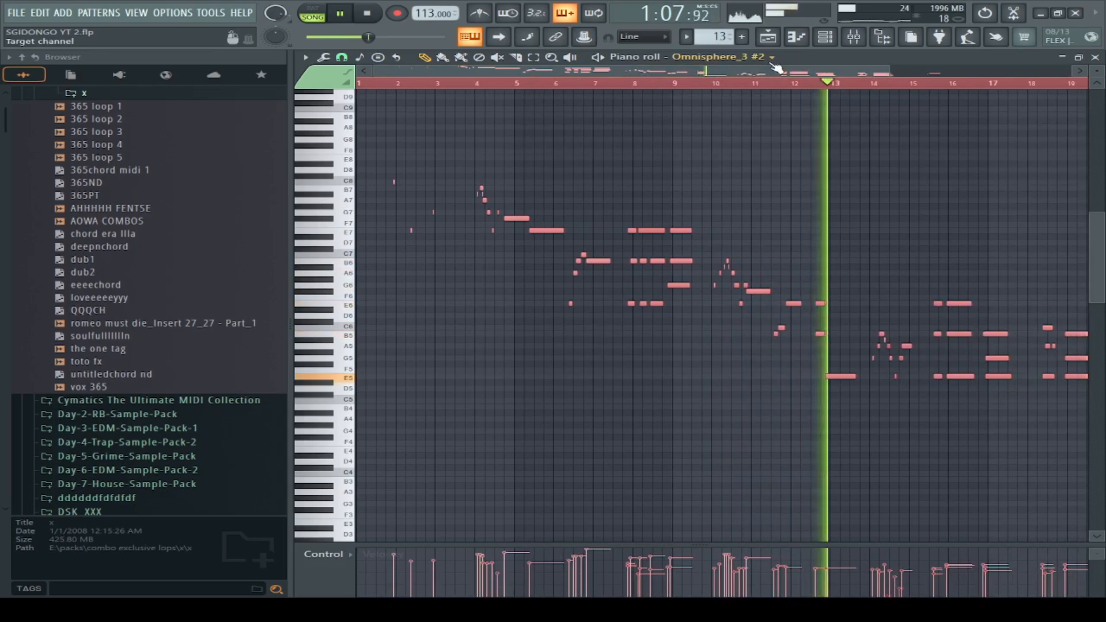
left_click(769, 38)
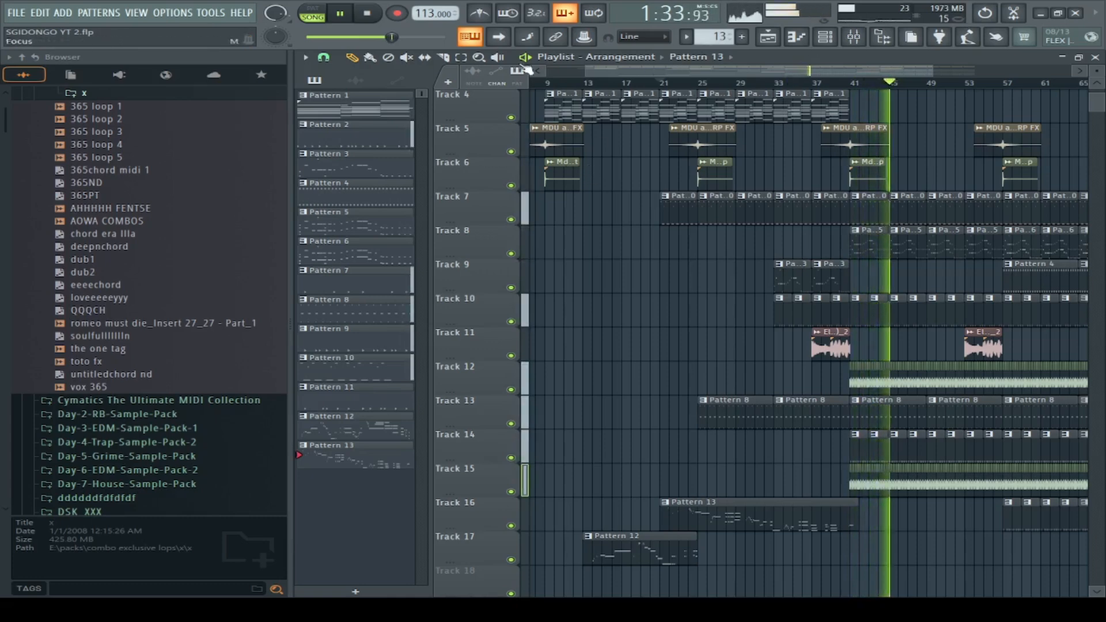
left_click(379, 13)
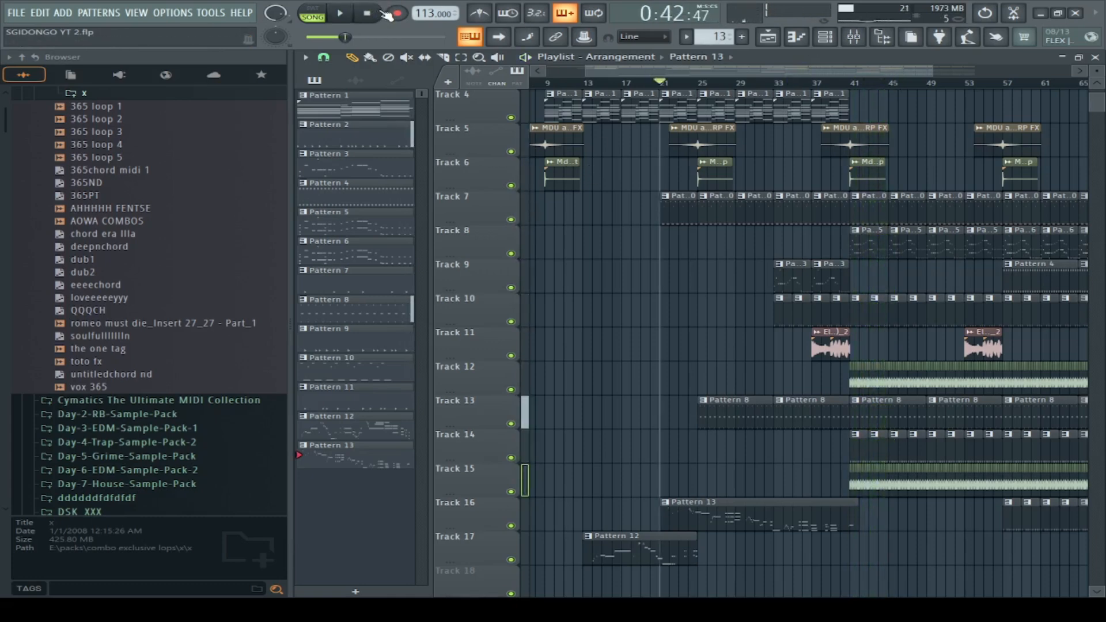